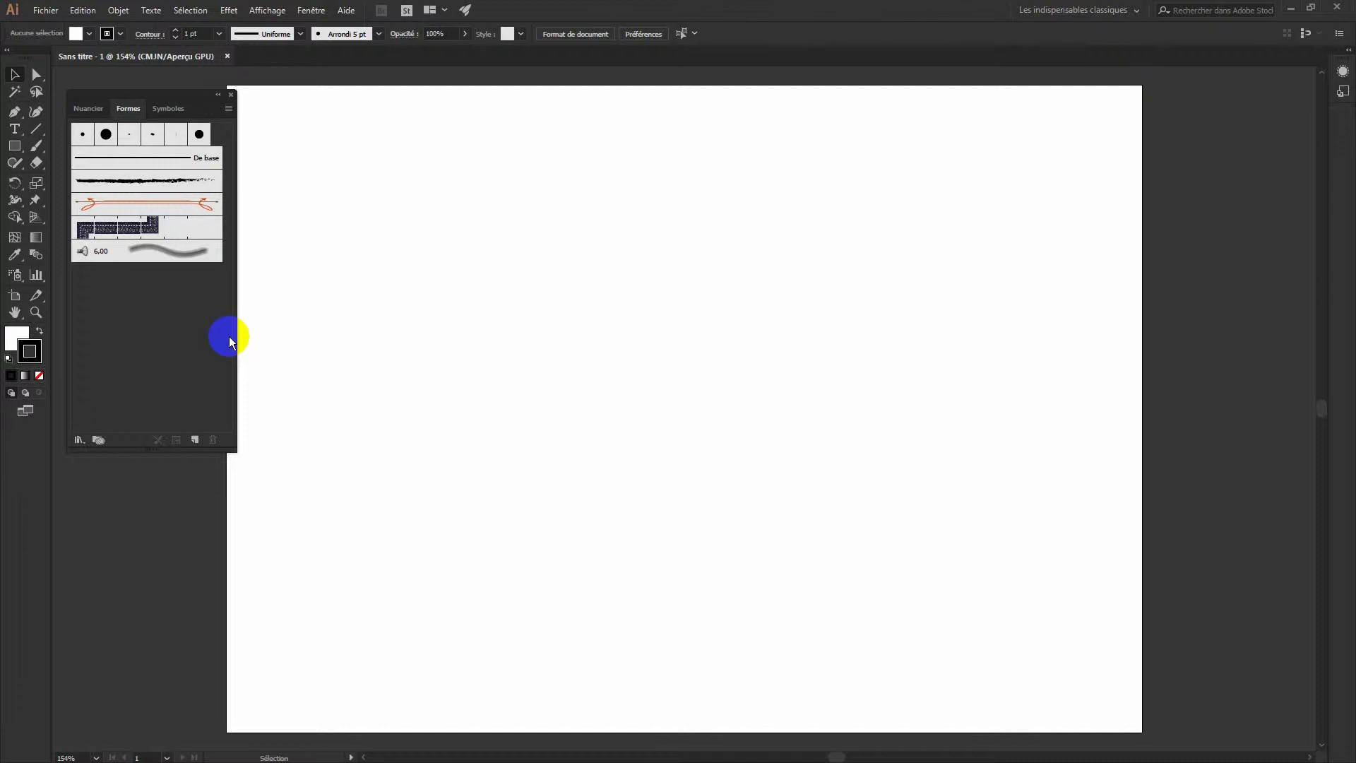
# Draw a long thin horizontal rectangle about 206.4 mm wide and 1.7 mm high across the middle of the artboard.
pyautogui.moveTo(170, 95)
pyautogui.mouseDown()
pyautogui.moveTo(151, 87)
pyautogui.moveTo(166, 85)
pyautogui.mouseUp()
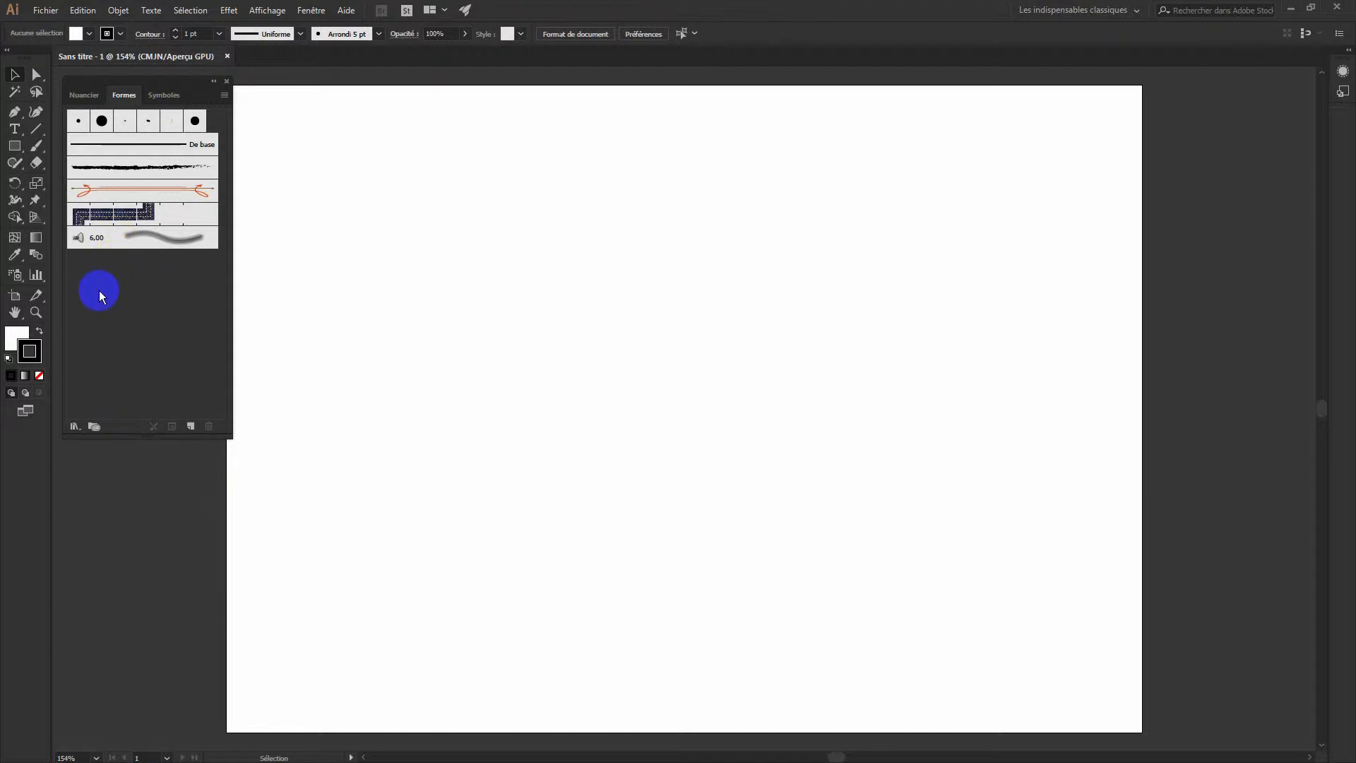
pyautogui.click(15, 148)
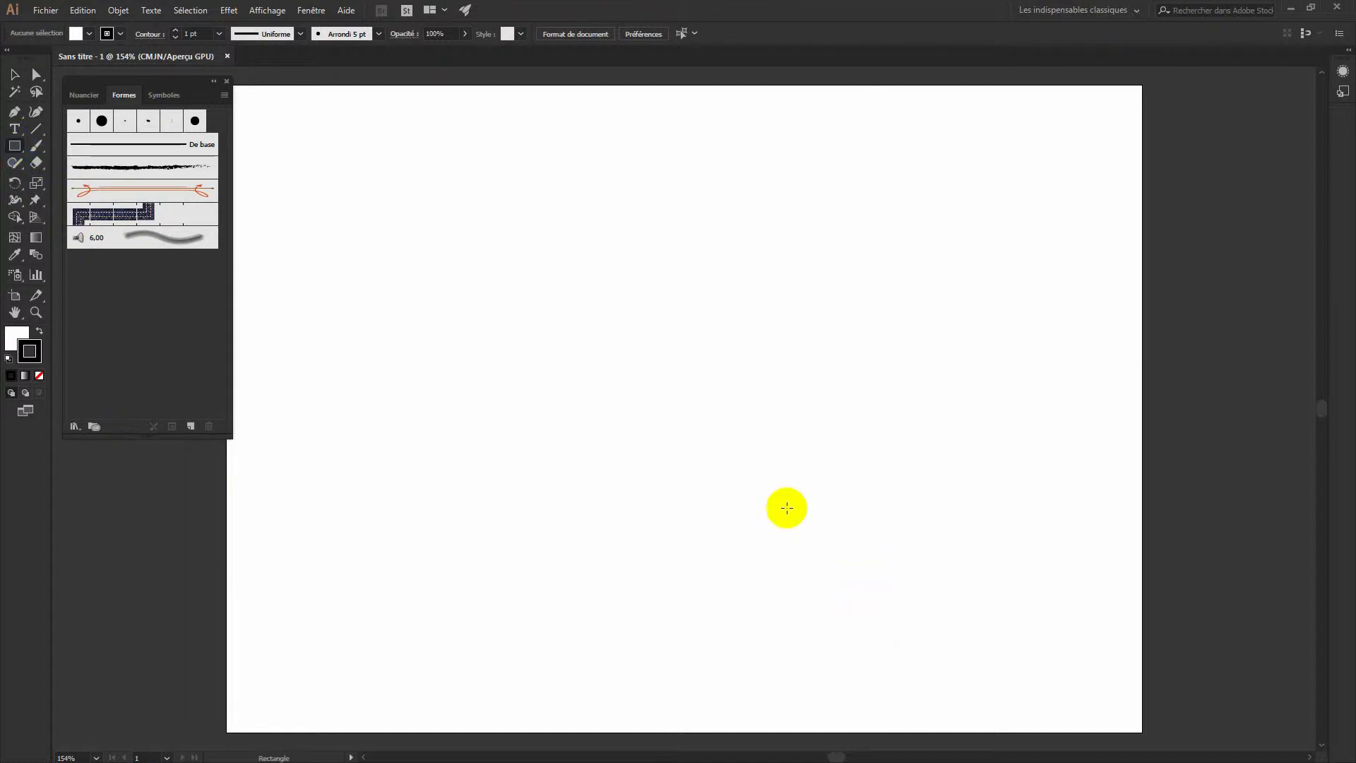
pyautogui.moveTo(464, 409); pyautogui.dragTo(1103, 404)
pyautogui.hotkey('ctrl', '+')
pyautogui.hotkey('ctrl', '+')
pyautogui.hotkey('ctrl', '+')
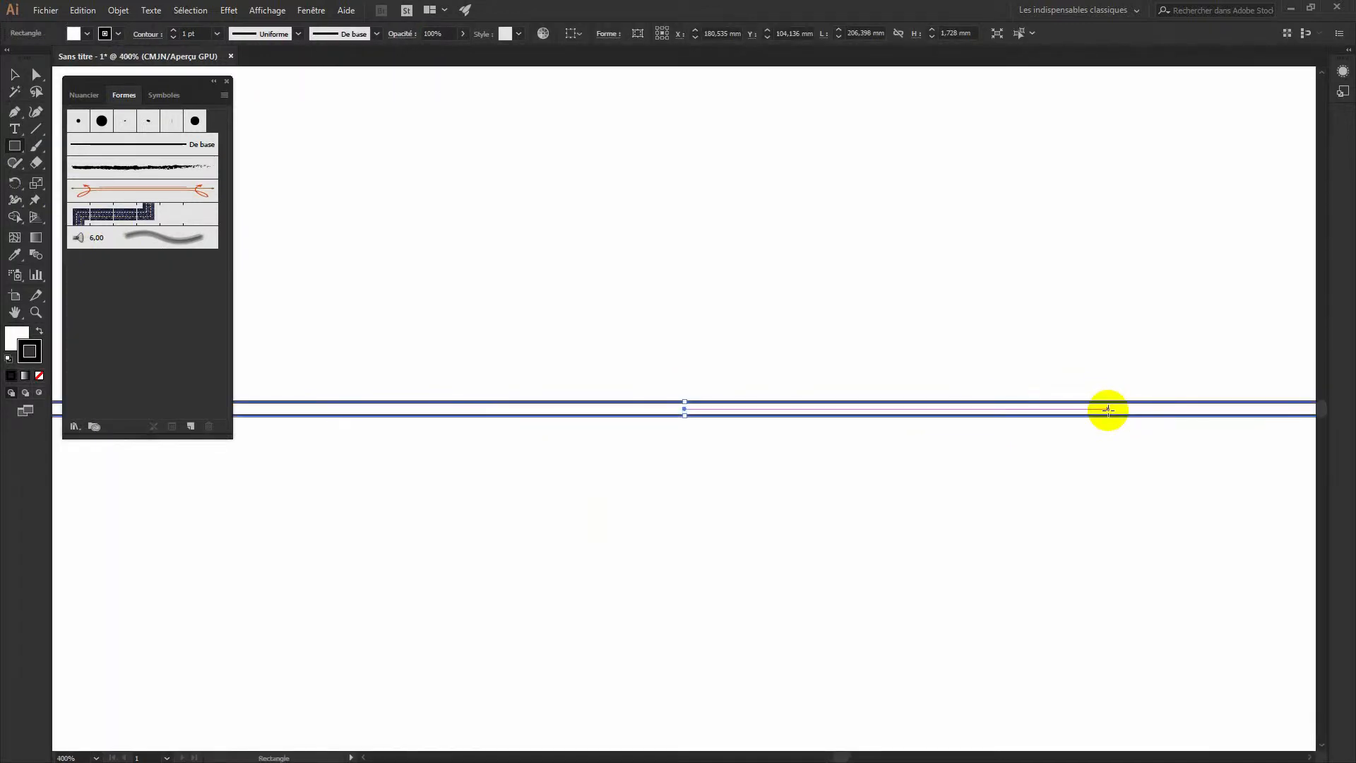
pyautogui.moveTo(1074, 490); pyautogui.dragTo(318, 490)
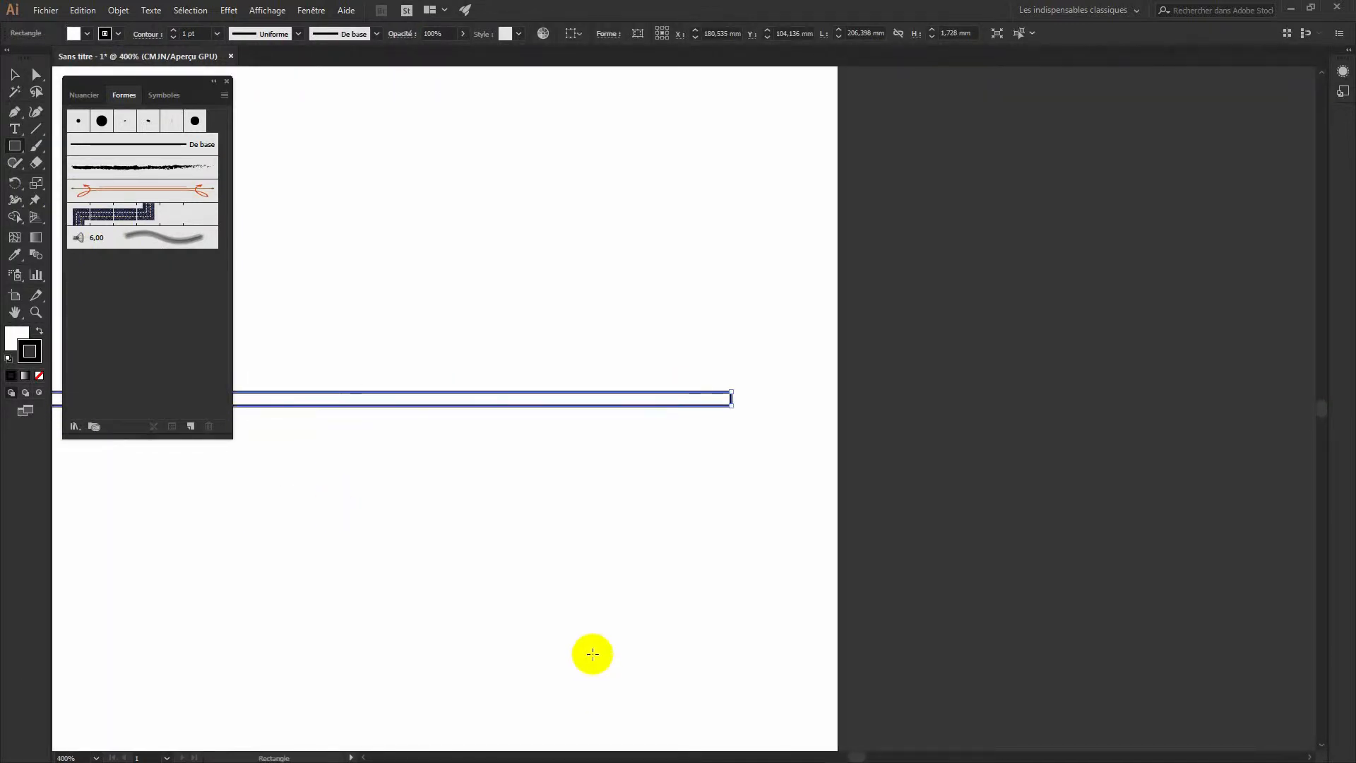
# Swap the rectangle's fill and stroke so the fill is black, and set the stroke to none.
pyautogui.click(16, 337)
pyautogui.click(31, 355)
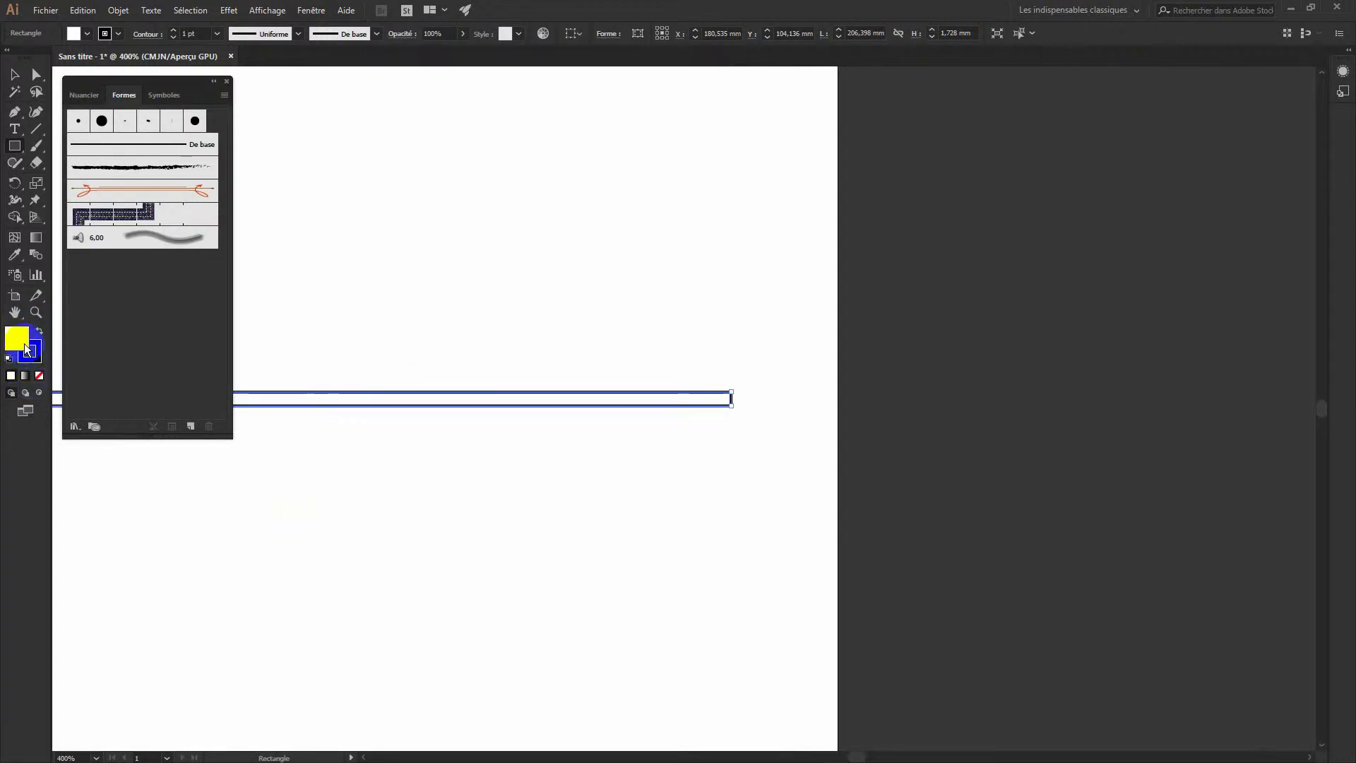
pyautogui.click(40, 331)
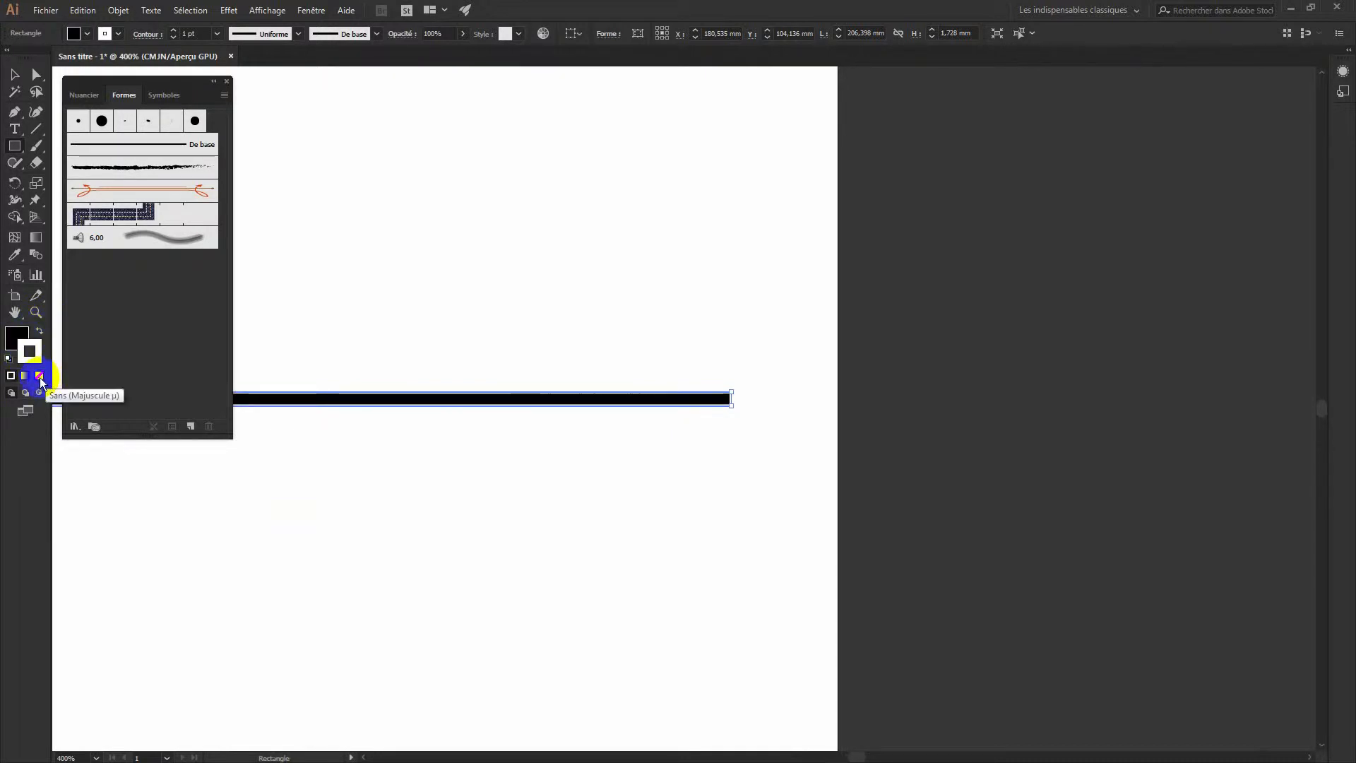
pyautogui.click(39, 376)
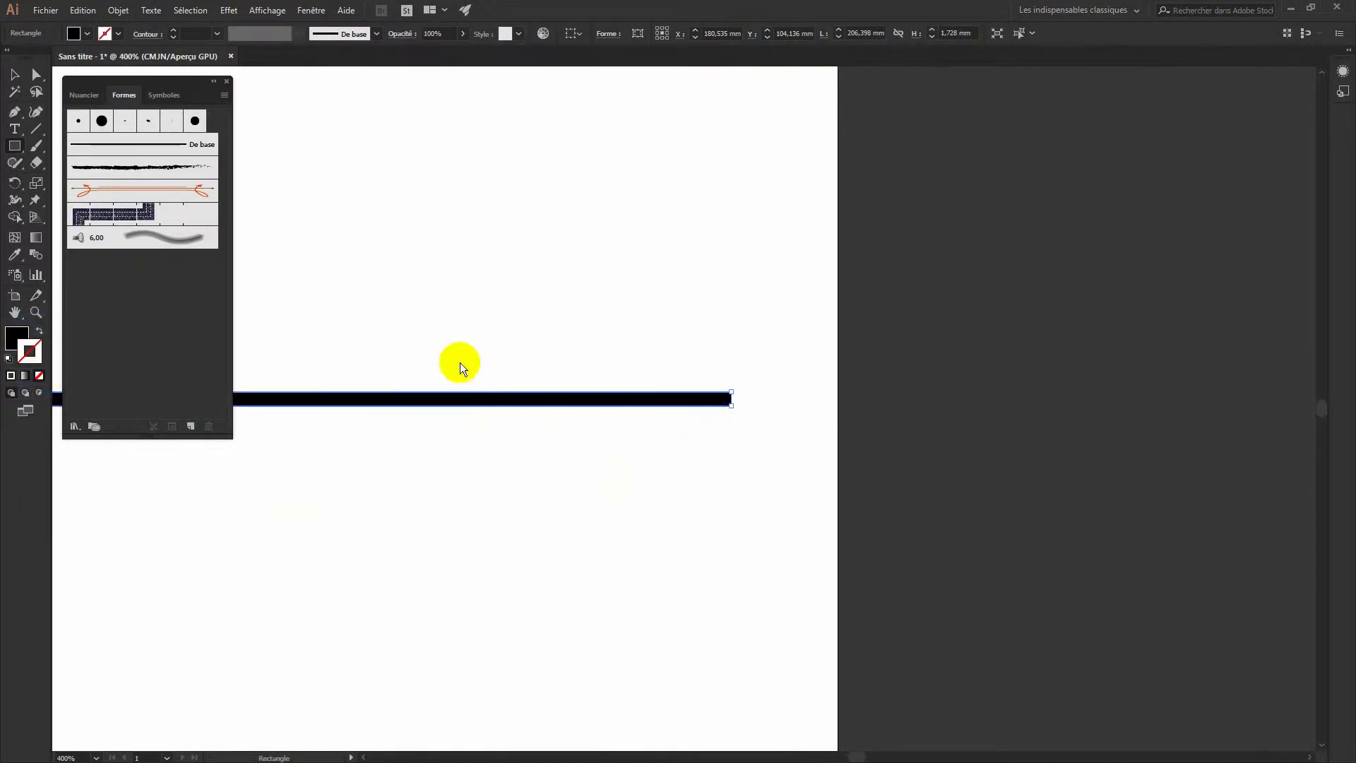
# Reposition the black bar with its centre at about X 139.7 mm, Y 101.5 mm, keeping its stroke set to none.
pyautogui.click(13, 76)
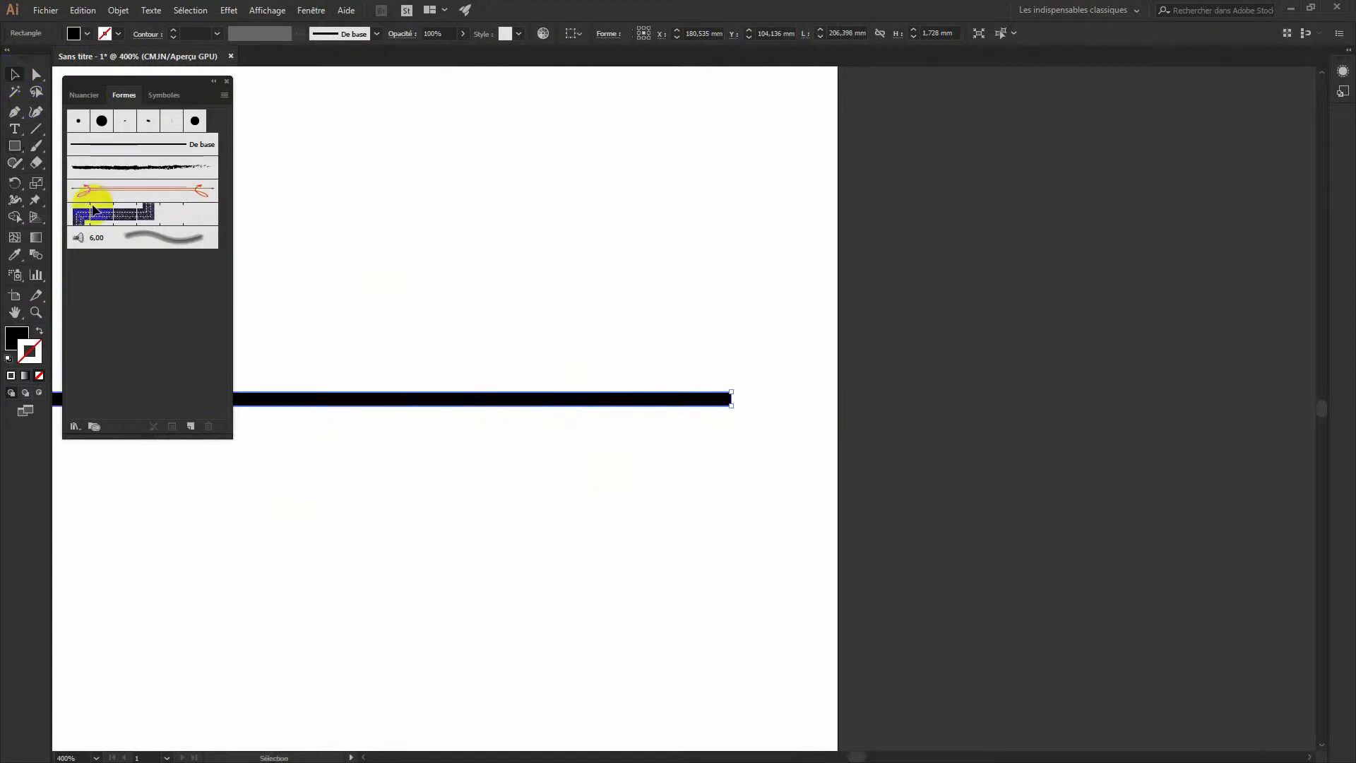
pyautogui.moveTo(554, 396); pyautogui.dragTo(758, 407)
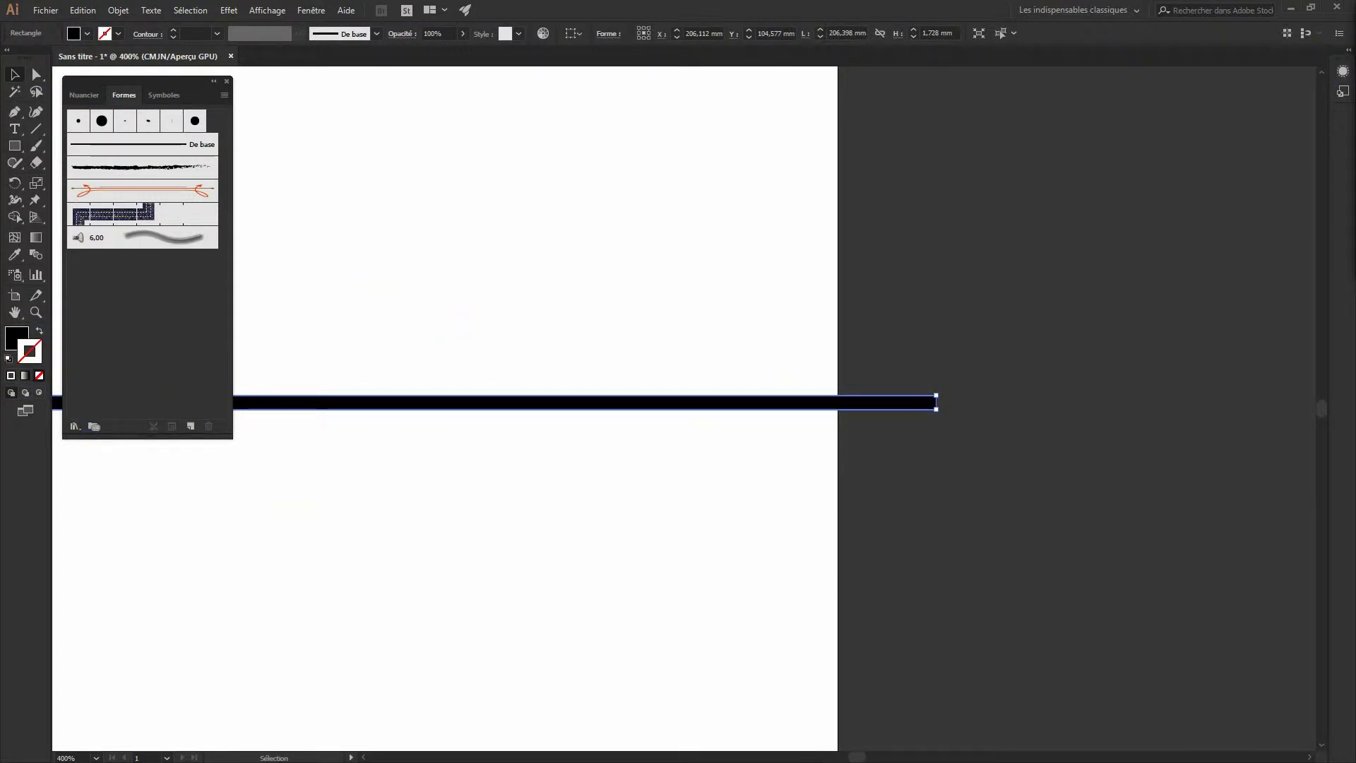
pyautogui.hotkey('ctrl', 'z')
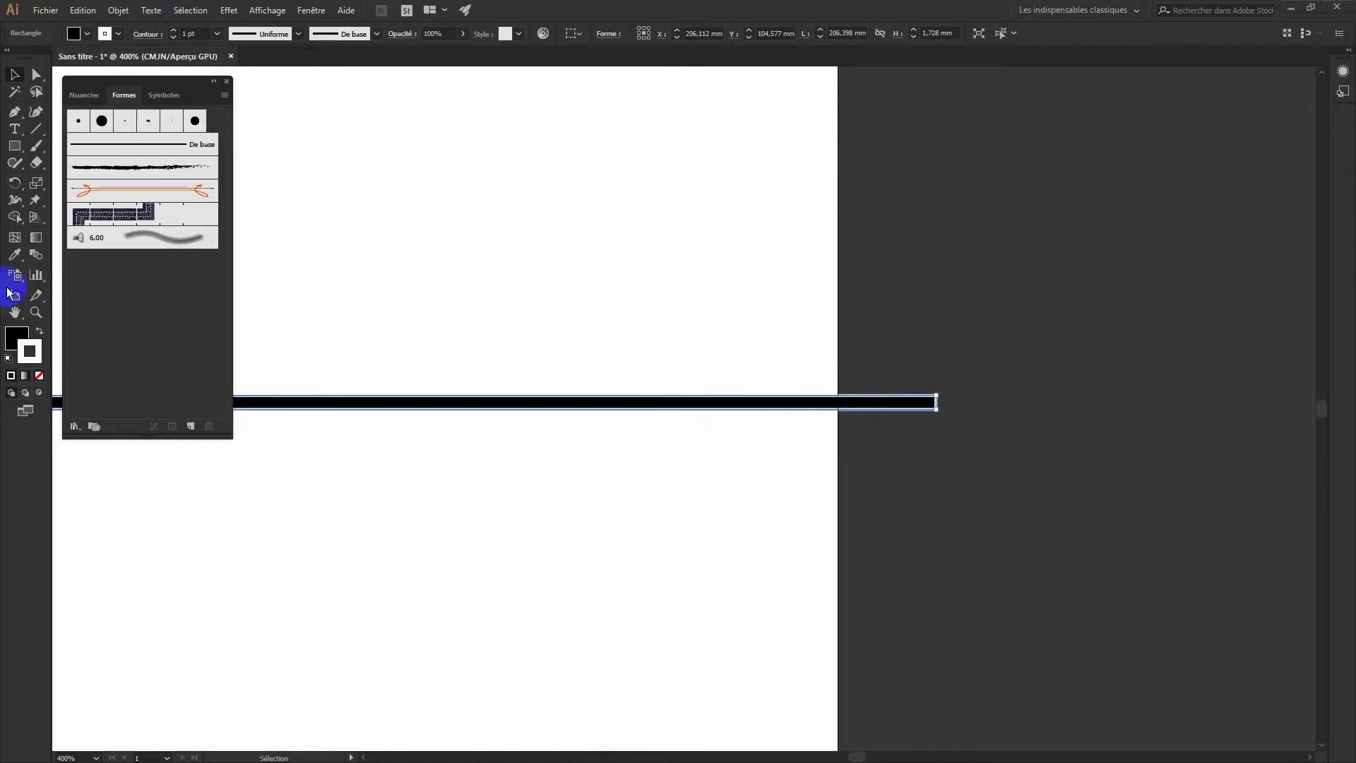
pyautogui.click(40, 375)
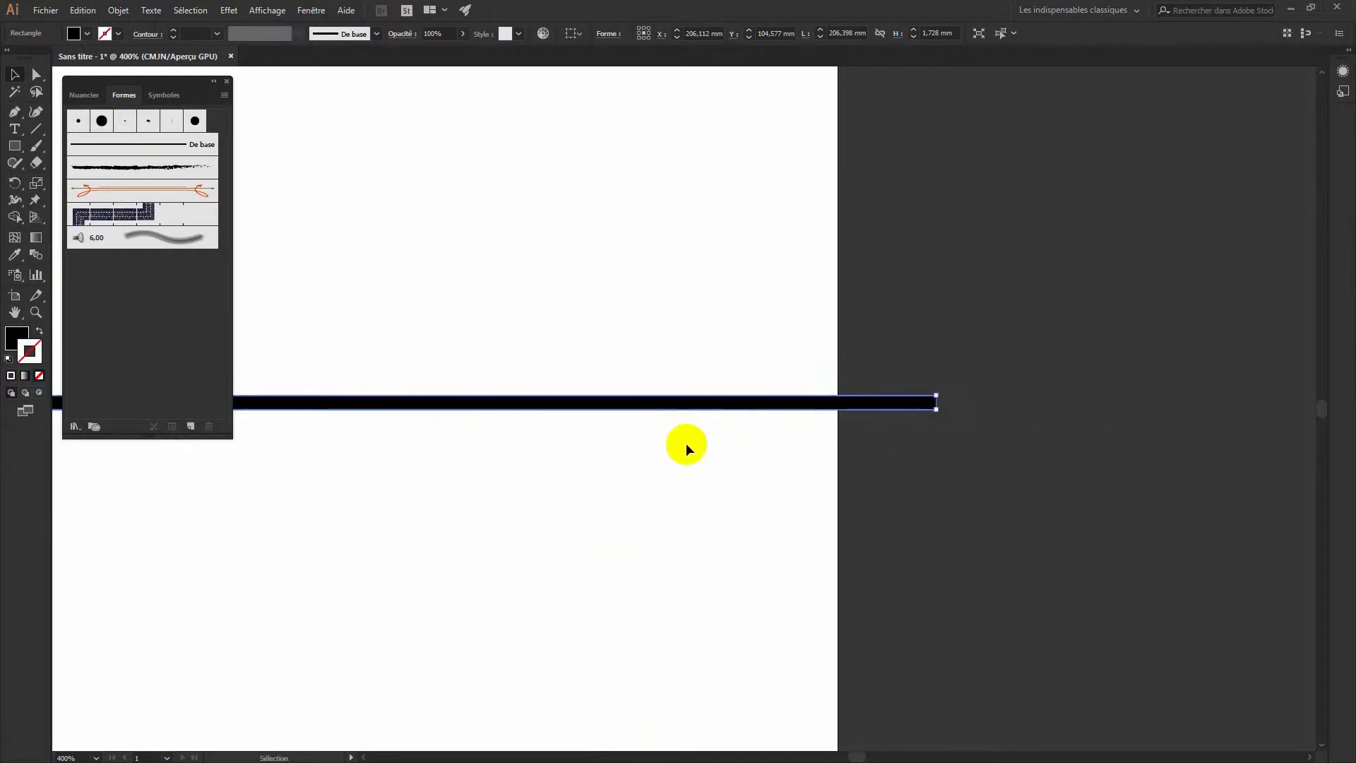
pyautogui.moveTo(613, 496); pyautogui.dragTo(1111, 502)
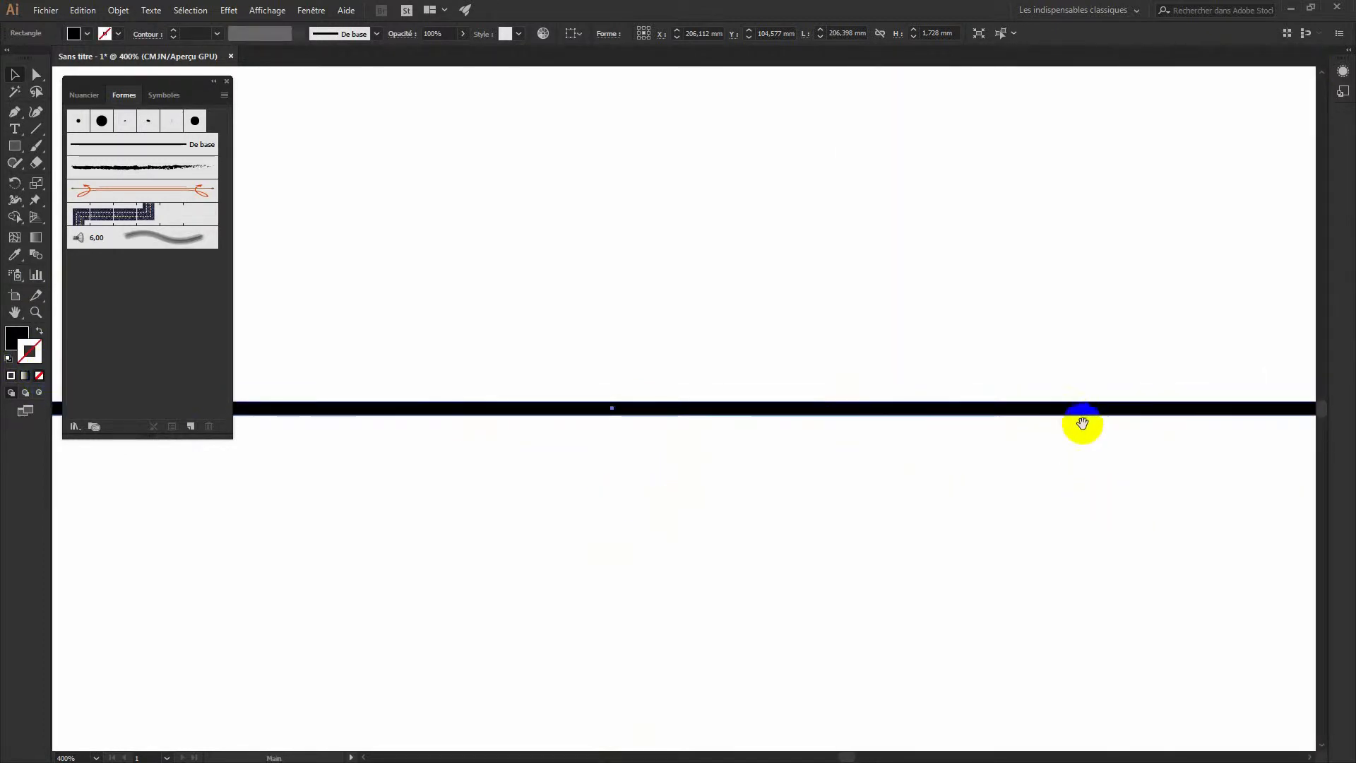
pyautogui.moveTo(1104, 412); pyautogui.dragTo(511, 390)
pyautogui.moveTo(828, 400); pyautogui.dragTo(890, 390)
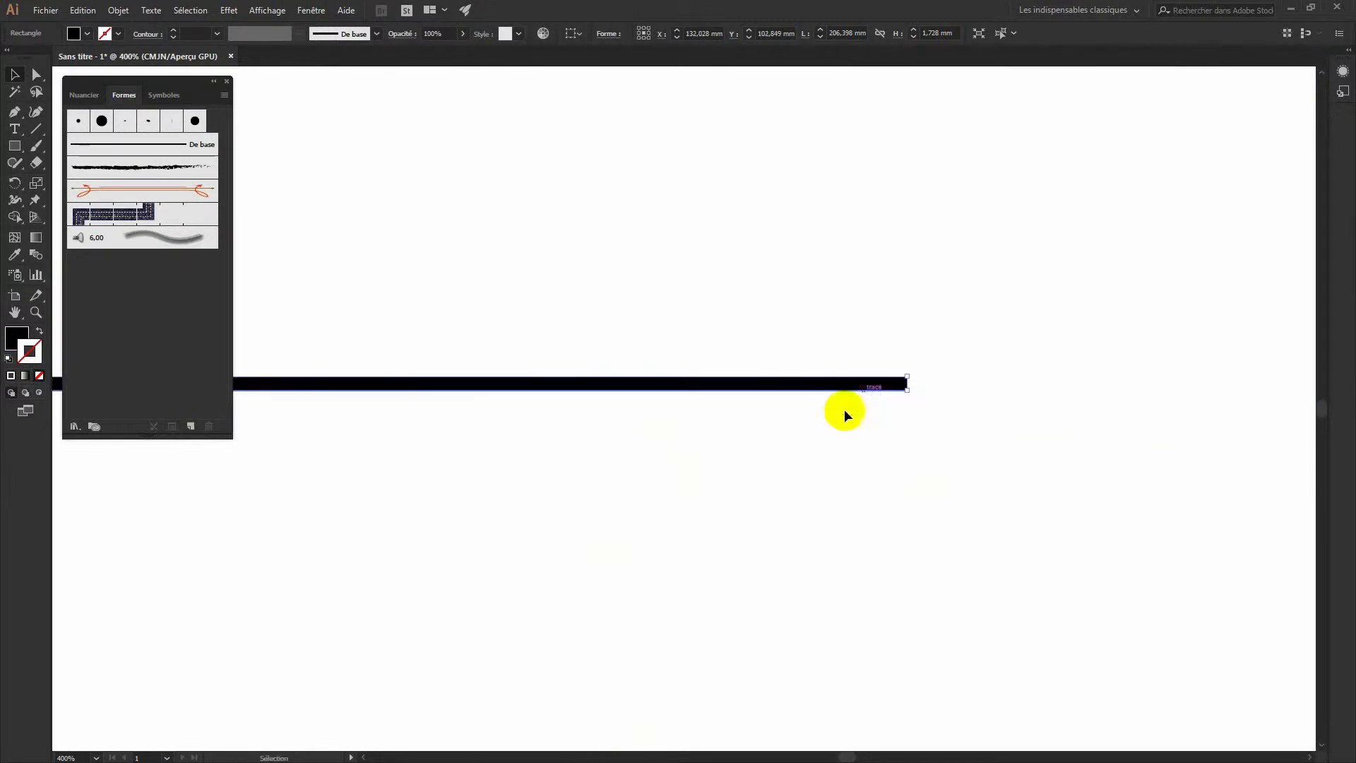
# Bring the two corner points at the bar's right end together at about X 242.9 mm, Y 101.5 mm, forming a sharp tip.
pyautogui.click(38, 75)
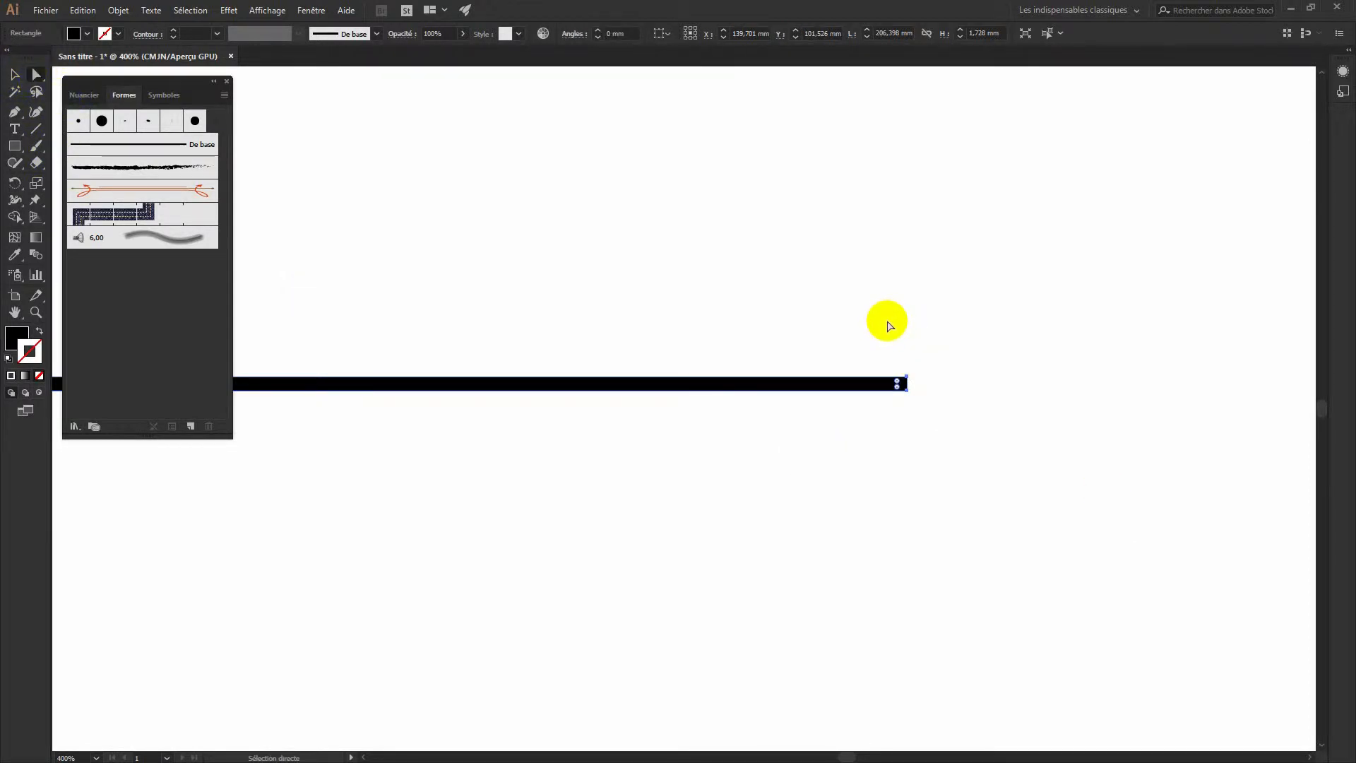
pyautogui.click(14, 74)
pyautogui.click(372, 304)
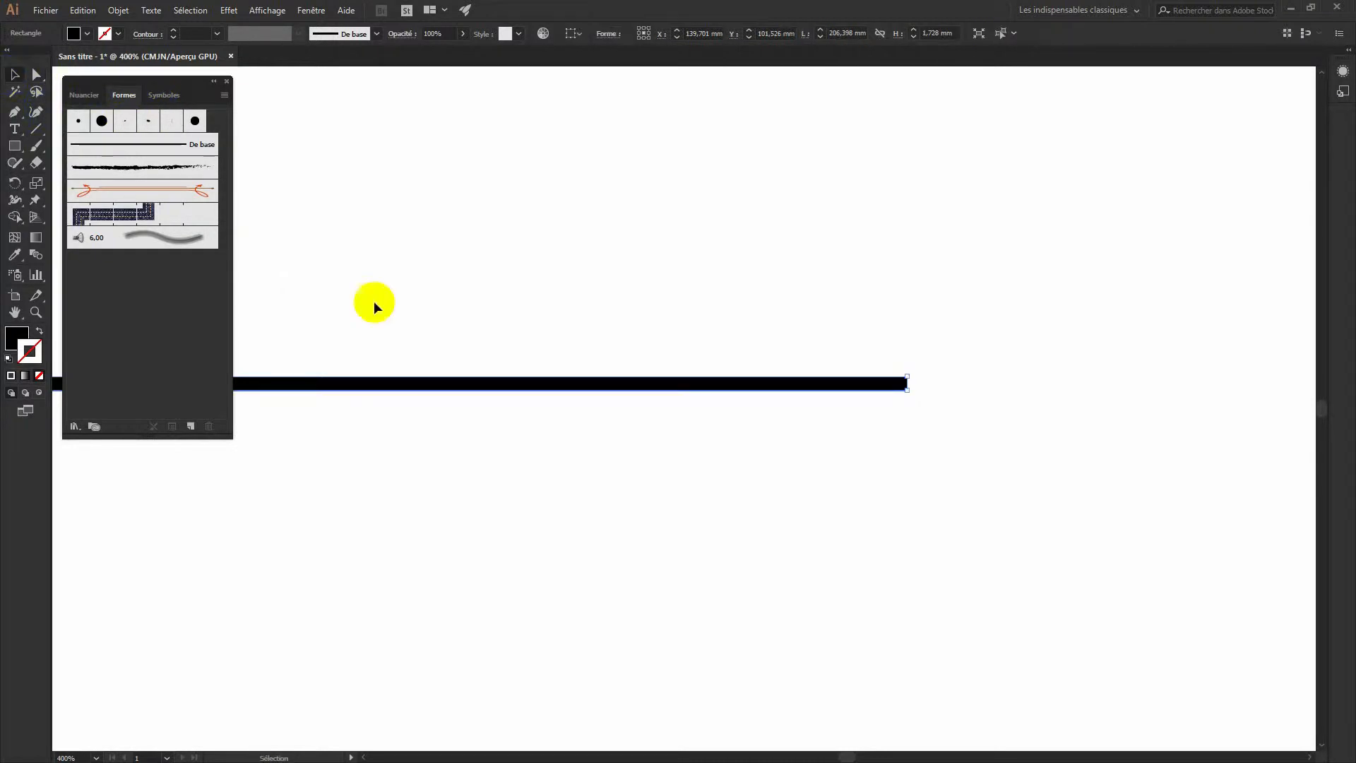
pyautogui.click(887, 385)
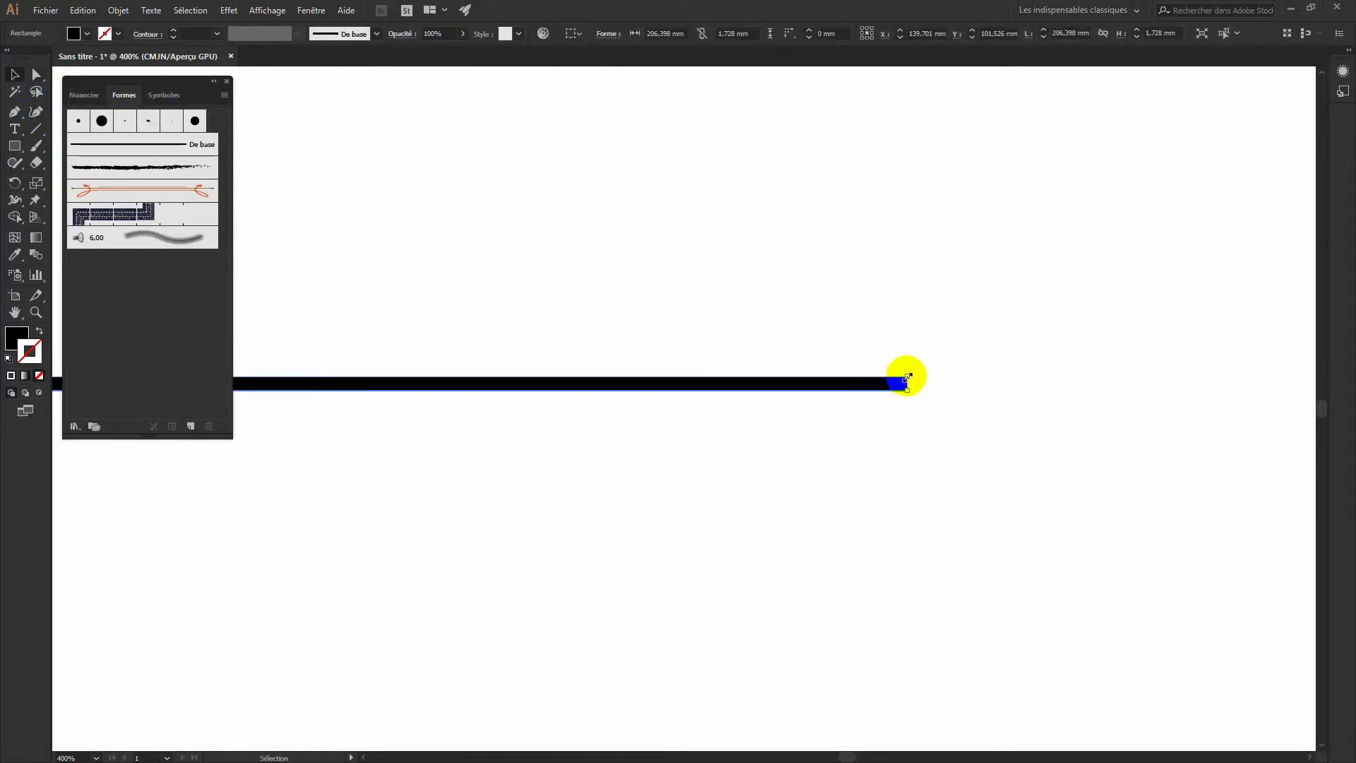
pyautogui.click(36, 75)
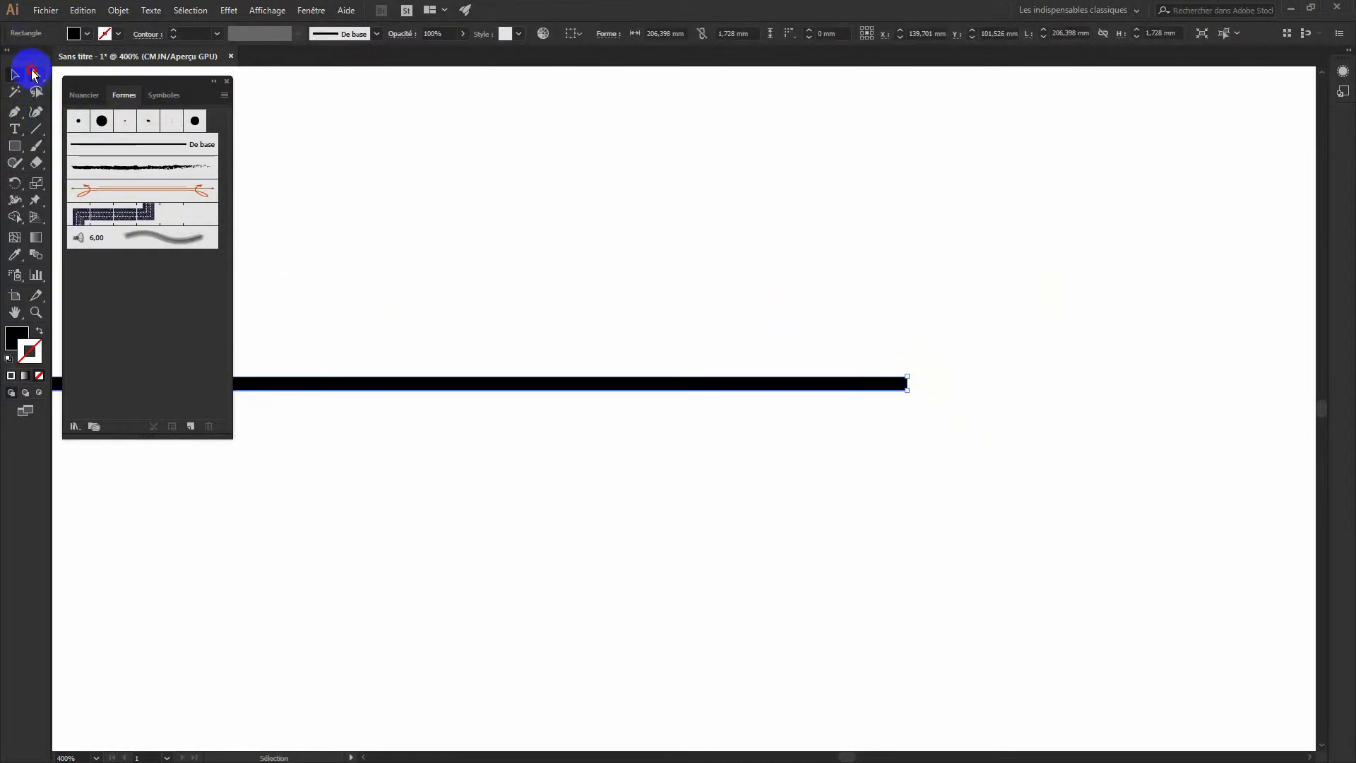
pyautogui.click(907, 381)
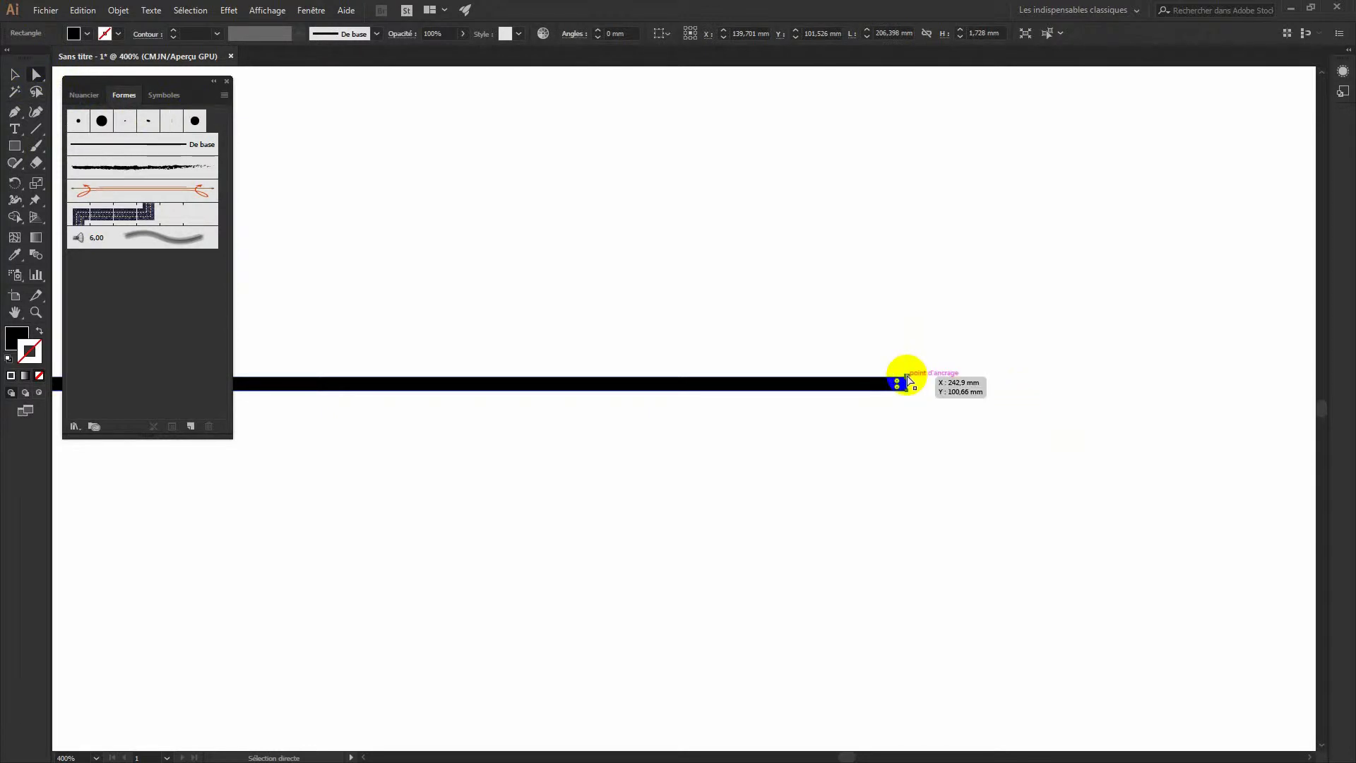
pyautogui.moveTo(907, 382)
pyautogui.mouseDown()
pyautogui.moveTo(916, 393)
pyautogui.moveTo(907, 383)
pyautogui.mouseUp()
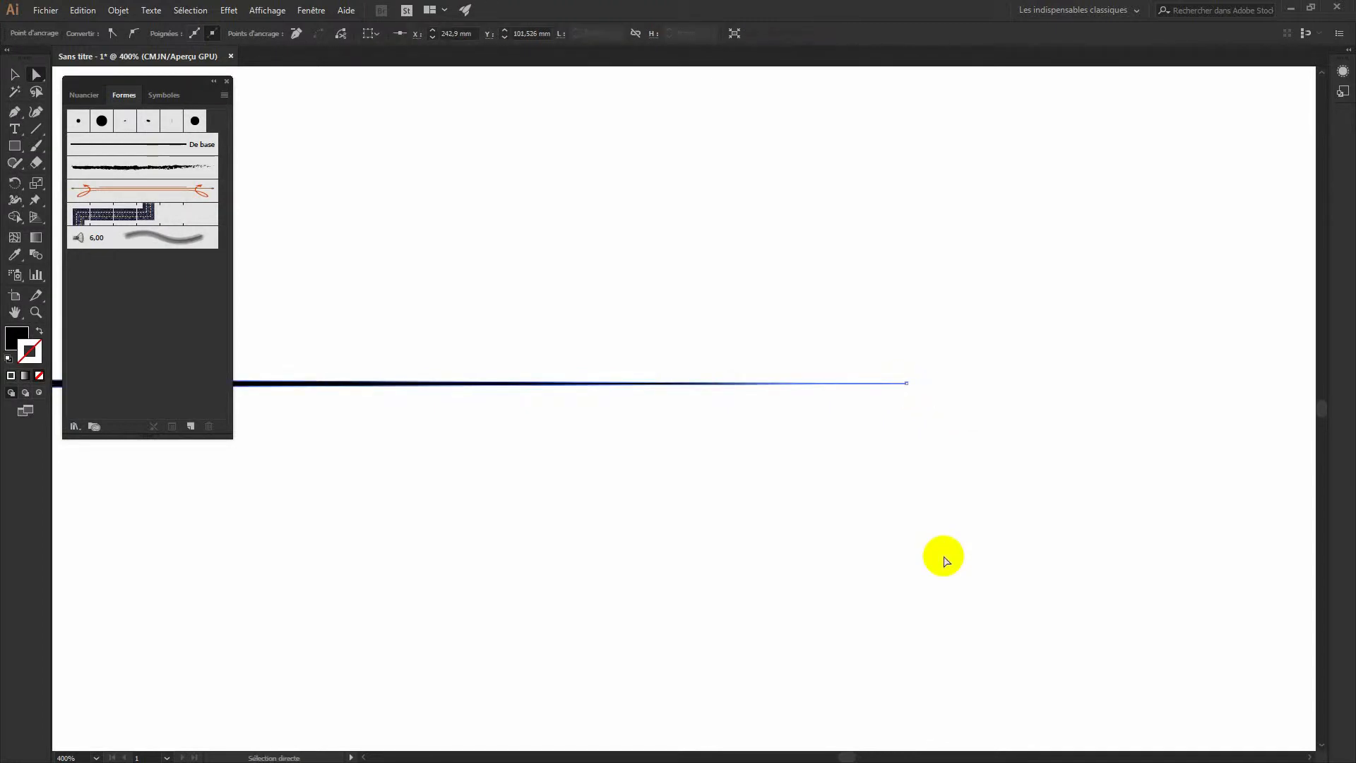
# Shorten the tapered bar by moving both anchor points of its tip inward to about X 231.4 mm.
pyautogui.press('v')
pyautogui.hotkey('ctrl', '-')
pyautogui.click(947, 561)
pyautogui.moveTo(515, 536); pyautogui.dragTo(1052, 501)
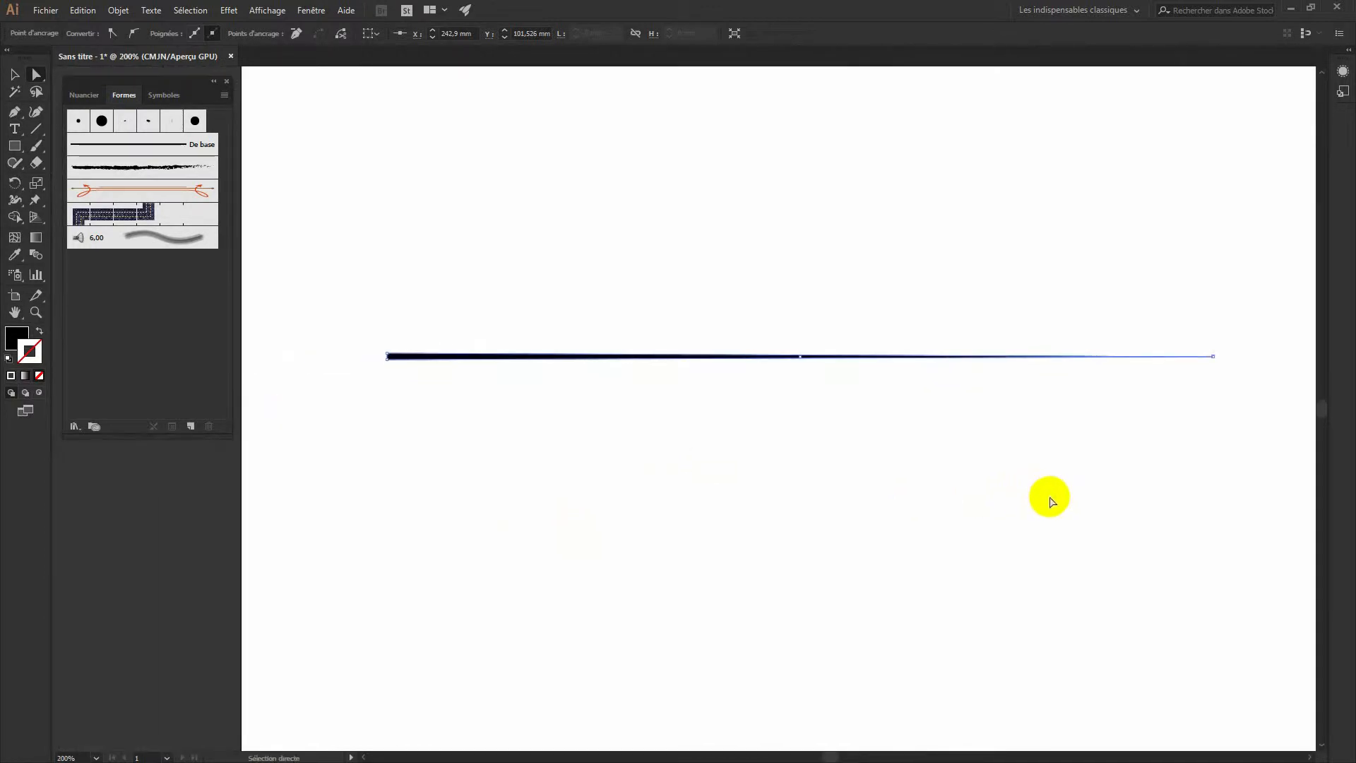
pyautogui.click(502, 367)
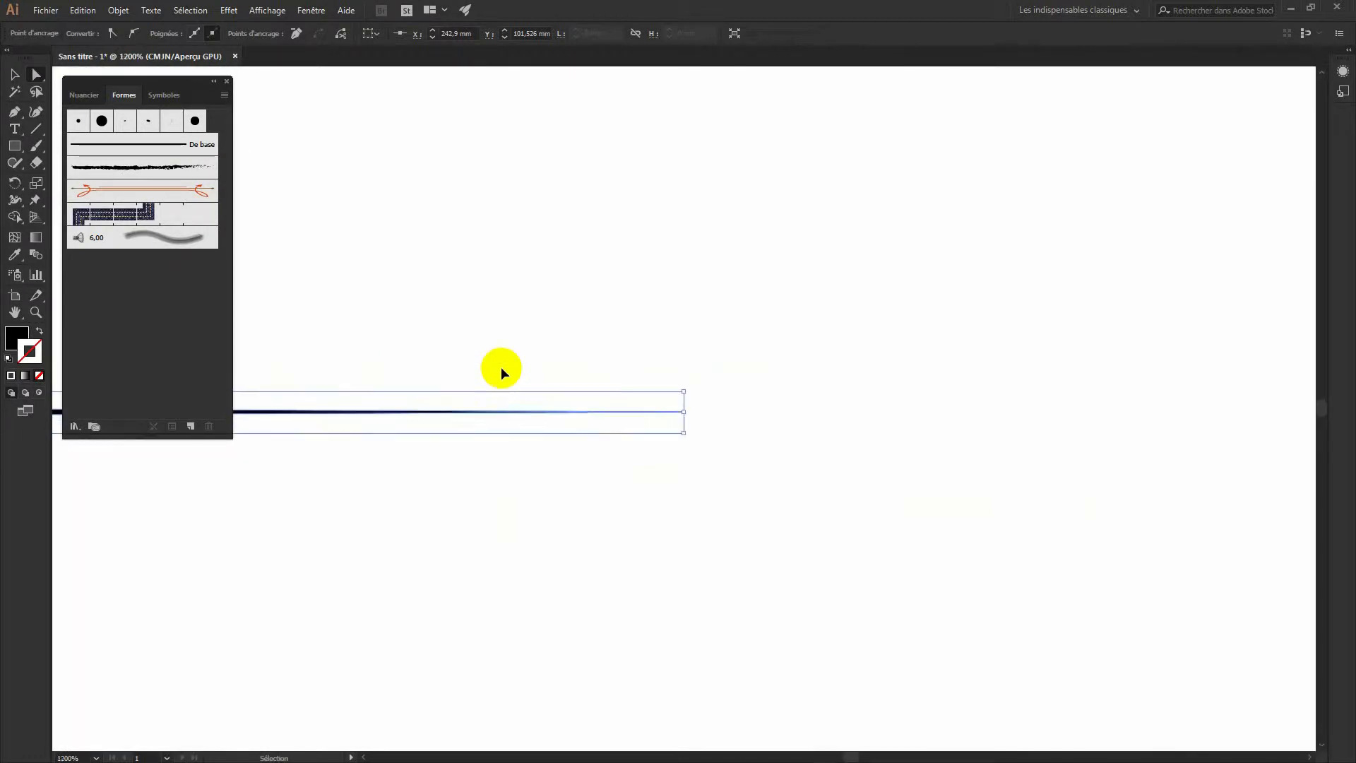
pyautogui.press('a')
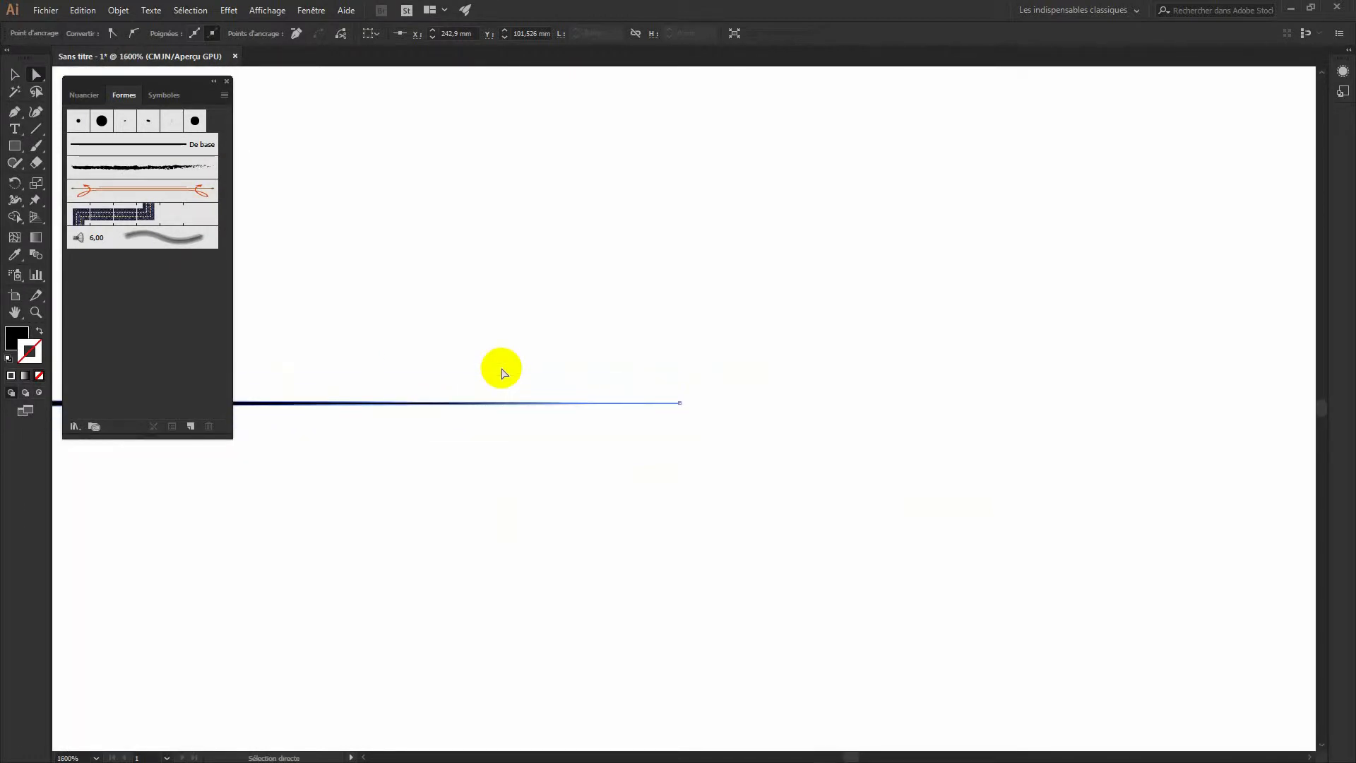
pyautogui.moveTo(581, 315); pyautogui.dragTo(997, 169)
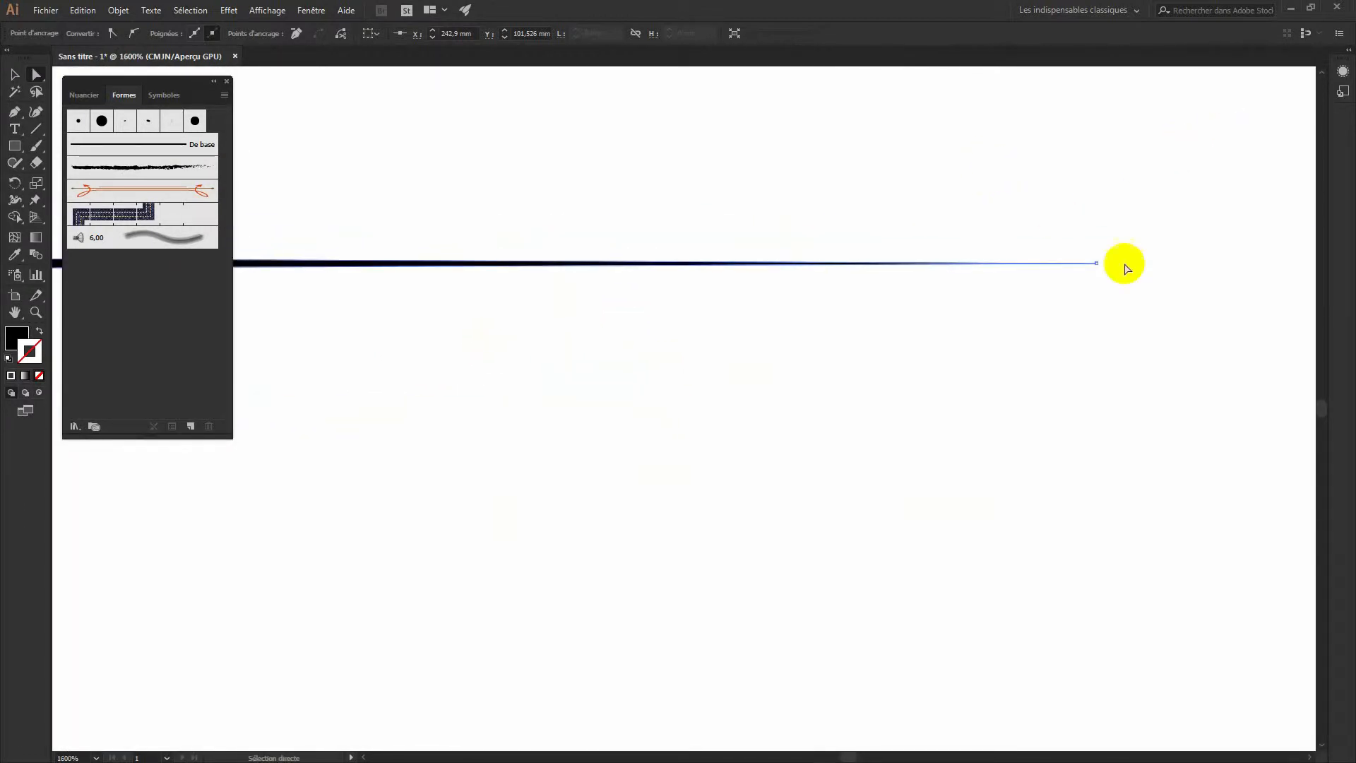
pyautogui.moveTo(1097, 263); pyautogui.dragTo(729, 262)
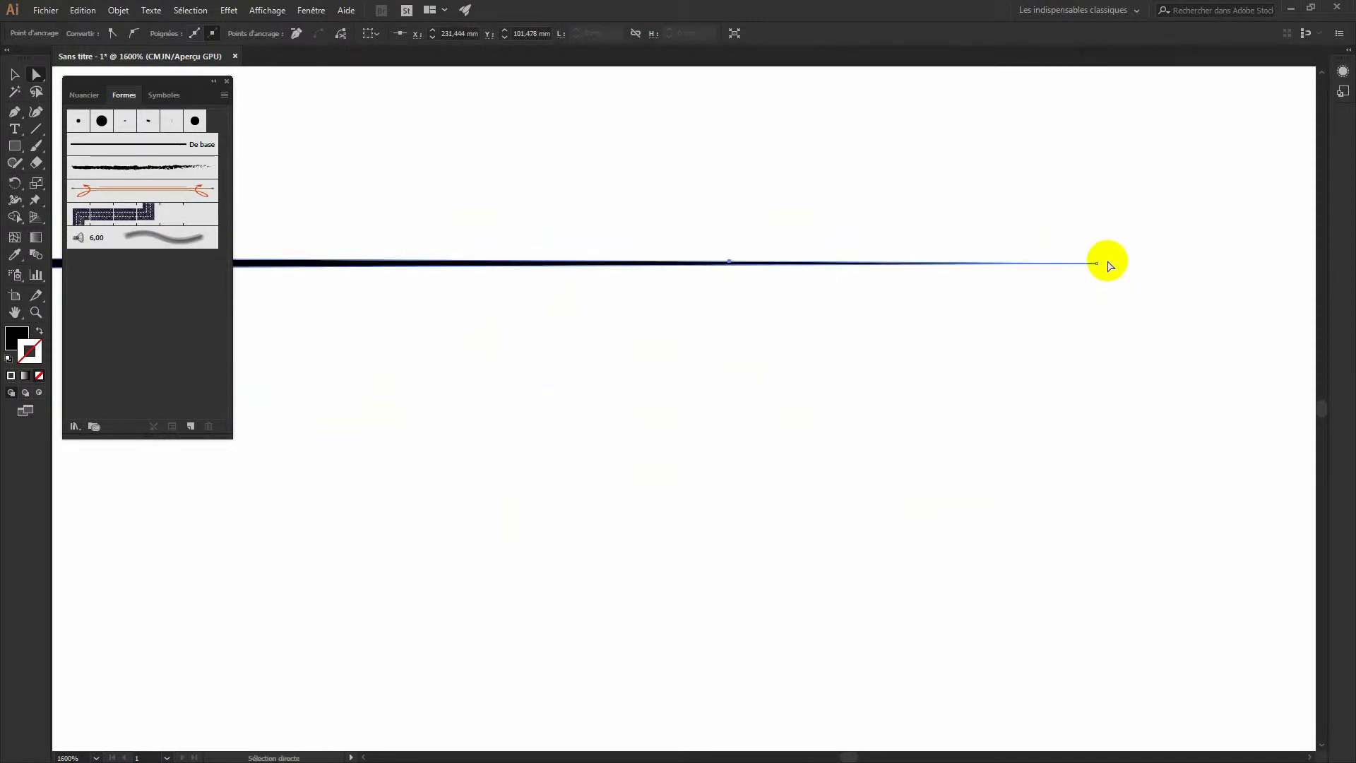
pyautogui.moveTo(1097, 264); pyautogui.dragTo(729, 263)
# Thicken the whole tapered bar by stretching it vertically to a height of about 2.7 mm.
pyautogui.press('space')
pyautogui.moveTo(541, 352); pyautogui.dragTo(1221, 344)
pyautogui.moveTo(728, 378); pyautogui.dragTo(1080, 363)
pyautogui.moveTo(443, 384); pyautogui.dragTo(954, 375)
pyautogui.moveTo(481, 369); pyautogui.dragTo(958, 372)
pyautogui.moveTo(785, 372); pyautogui.dragTo(563, 406)
pyautogui.click(16, 74)
pyautogui.press('space')
pyautogui.moveTo(1037, 407); pyautogui.dragTo(961, 425)
pyautogui.hotkey('ctrl', '-')
pyautogui.hotkey('ctrl', '-')
pyautogui.press('space')
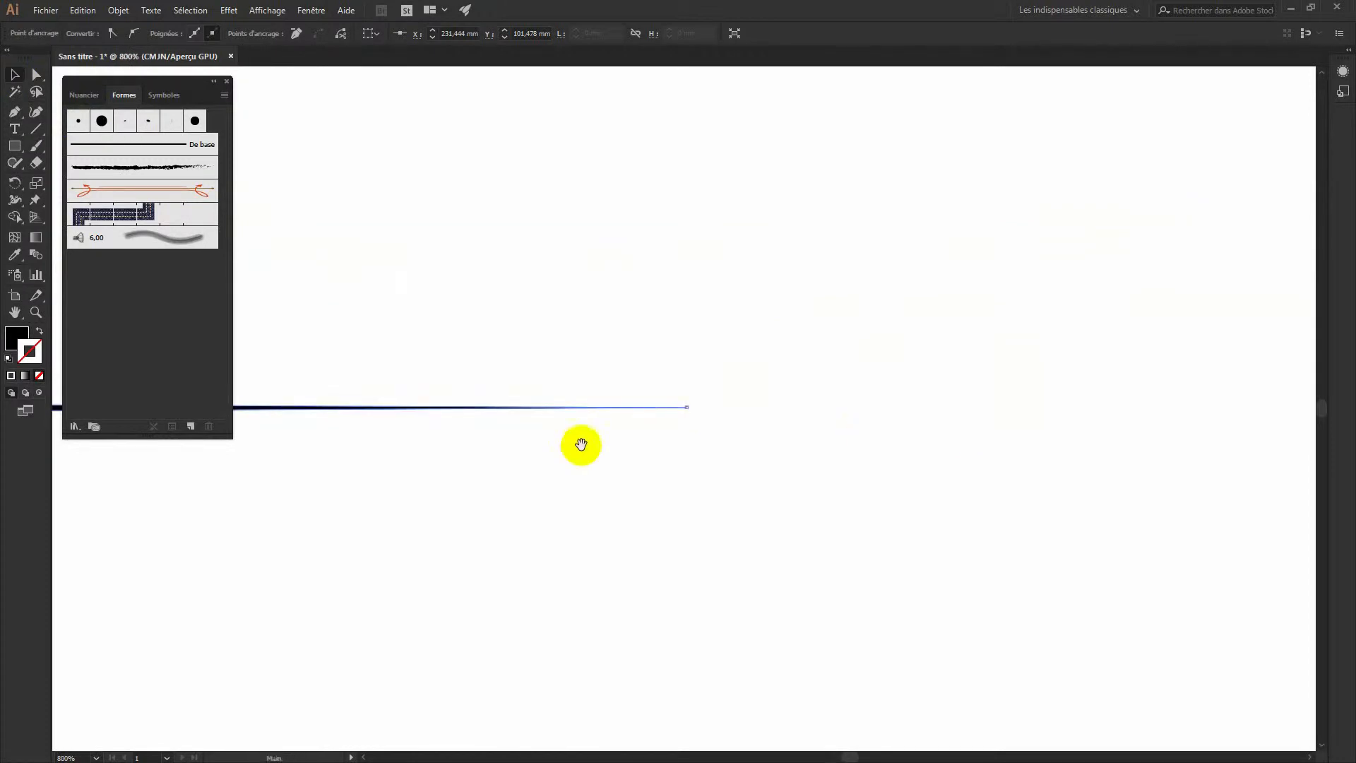
pyautogui.moveTo(578, 445); pyautogui.dragTo(1138, 443)
pyautogui.moveTo(555, 502); pyautogui.dragTo(1131, 486)
pyautogui.moveTo(650, 513); pyautogui.dragTo(1093, 503)
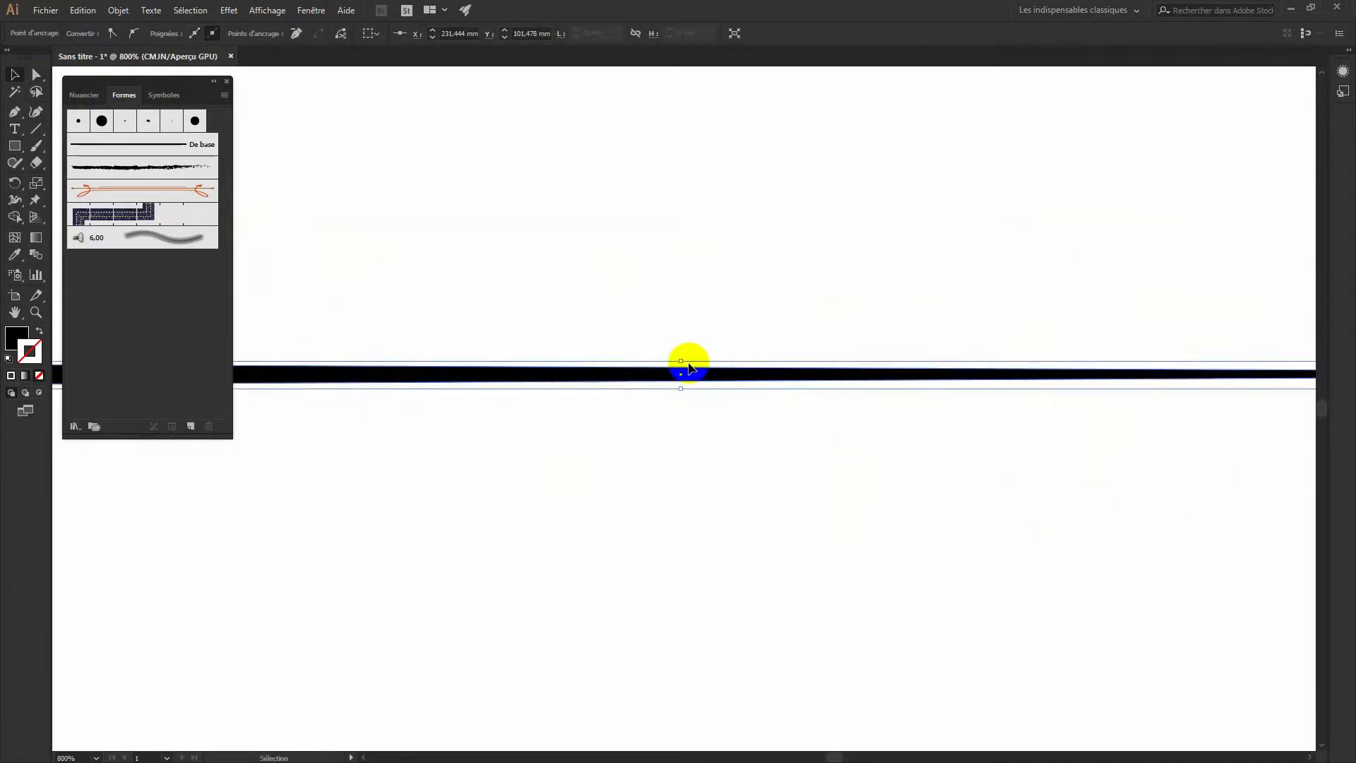
pyautogui.moveTo(683, 364)
pyautogui.mouseDown()
pyautogui.moveTo(684, 351)
pyautogui.moveTo(684, 395)
pyautogui.mouseUp()
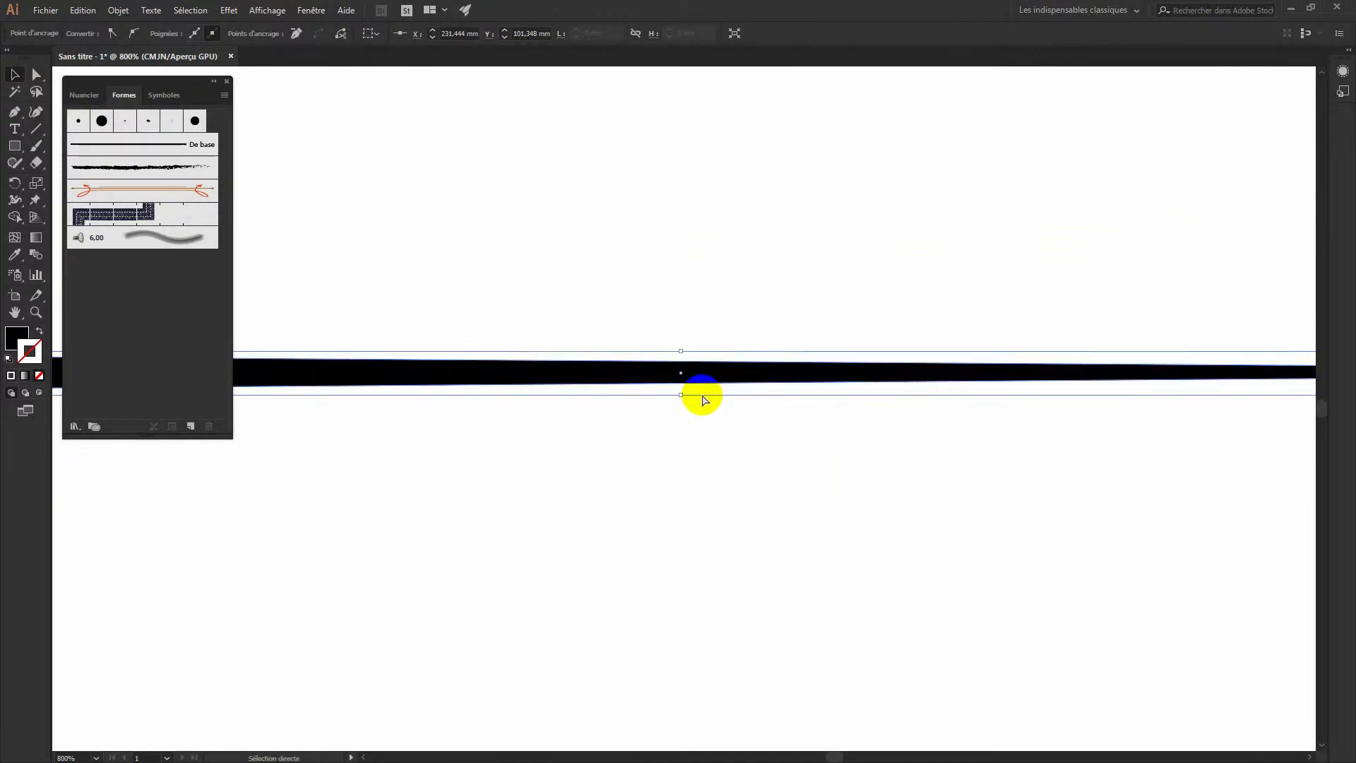
# Fully round both corners at the thick left end of the tapered bar.
pyautogui.hotkey('ctrl', '-')
pyautogui.moveTo(521, 521); pyautogui.dragTo(1277, 398)
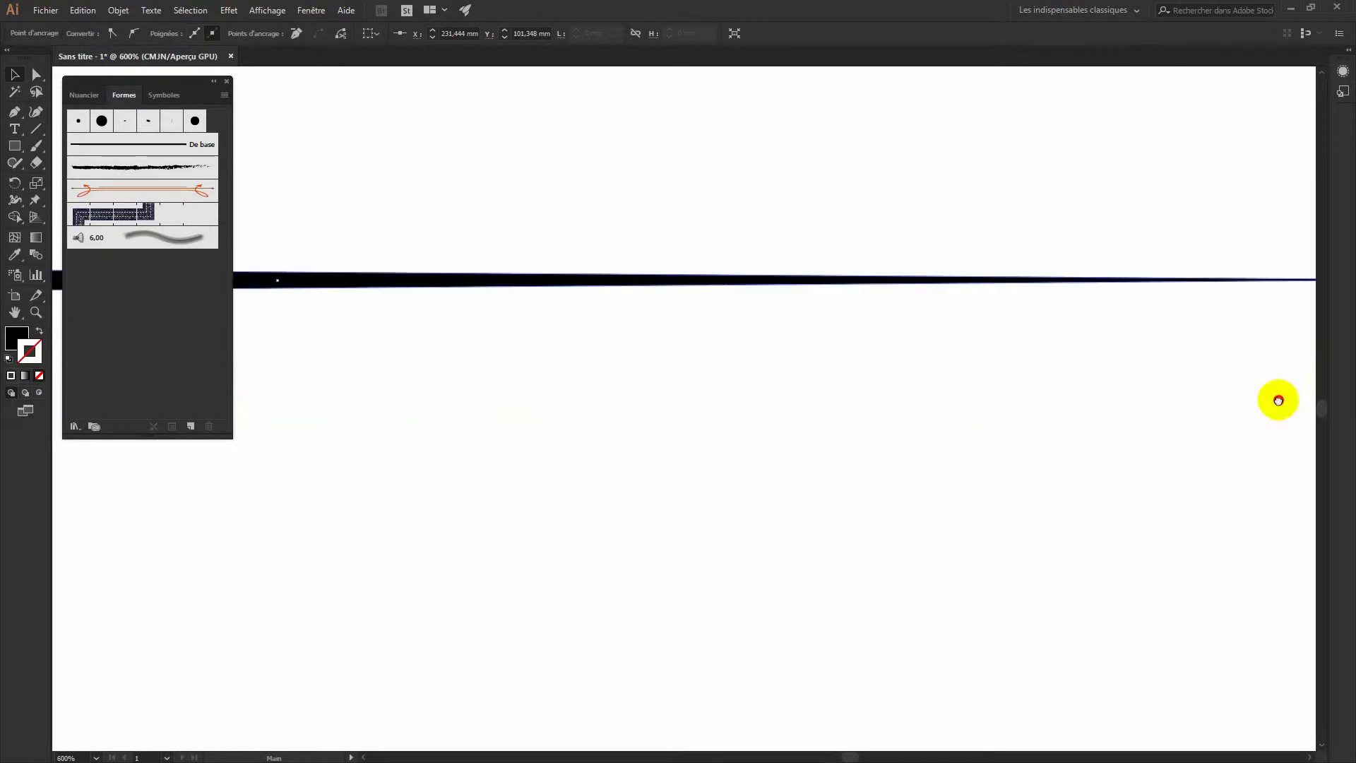
pyautogui.moveTo(721, 360); pyautogui.dragTo(1126, 403)
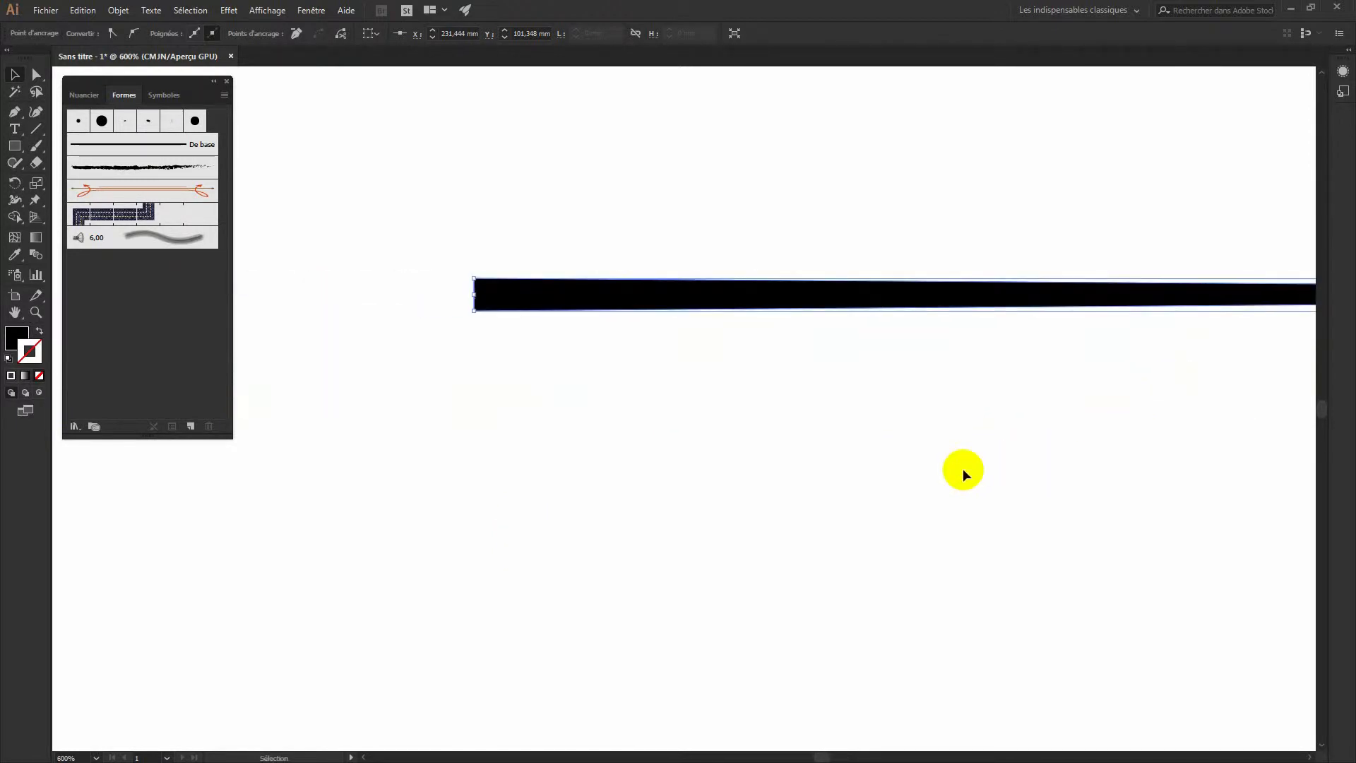
pyautogui.click(36, 73)
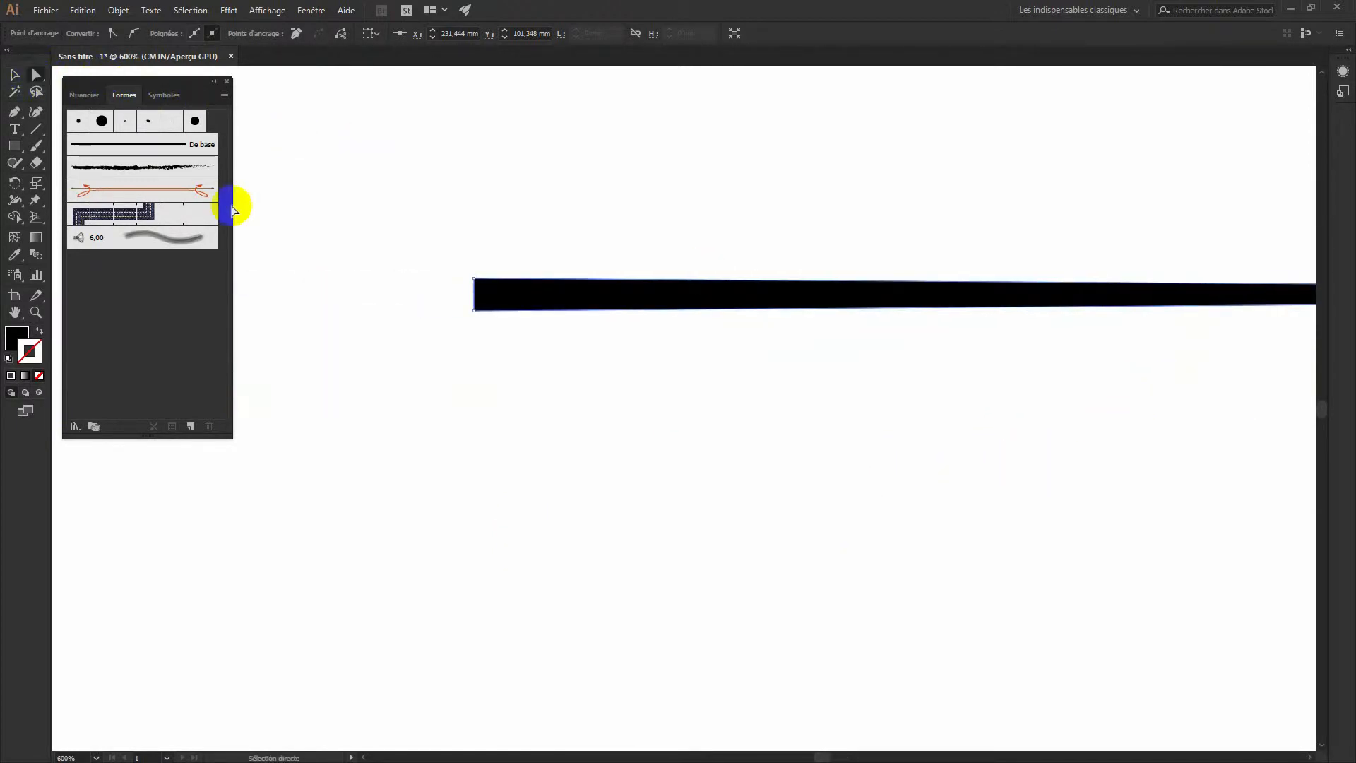
pyautogui.moveTo(483, 253); pyautogui.dragTo(503, 479)
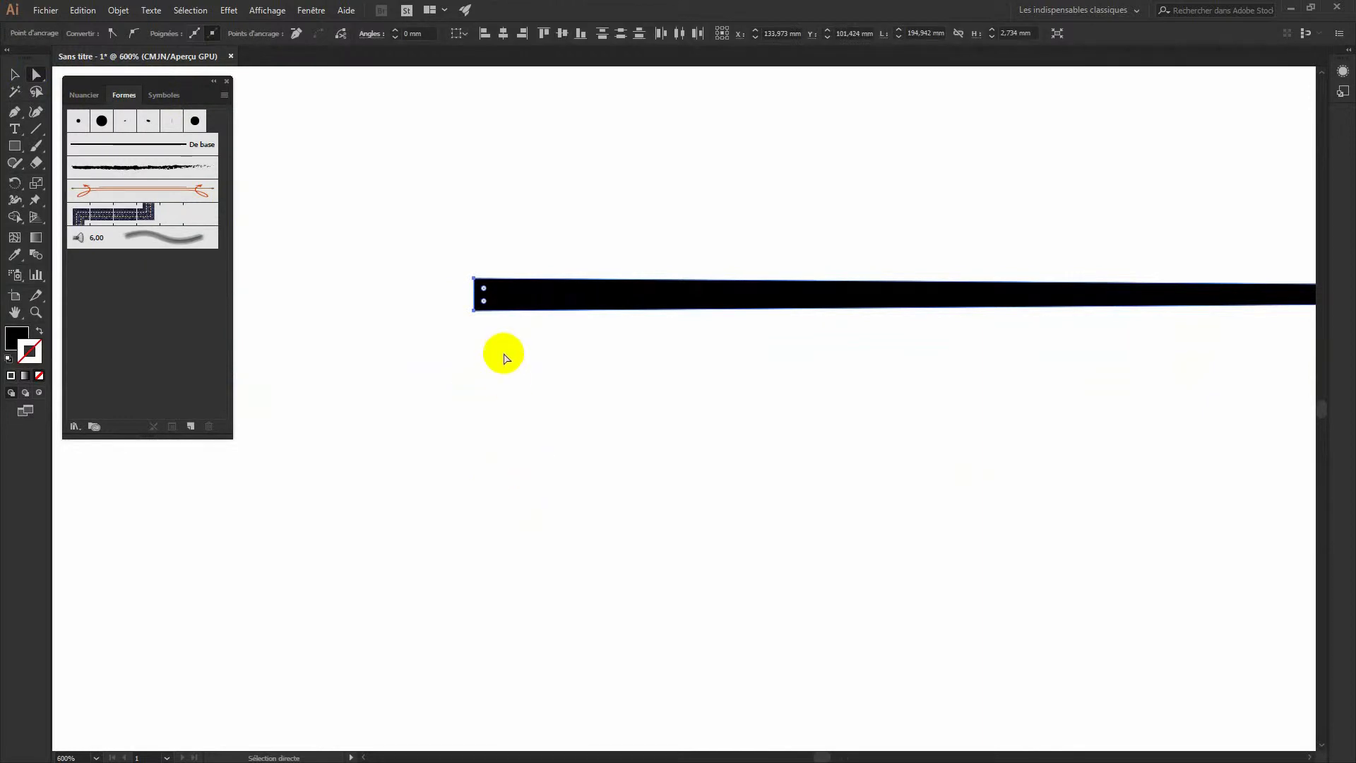
pyautogui.moveTo(485, 292); pyautogui.dragTo(502, 293)
pyautogui.click(497, 418)
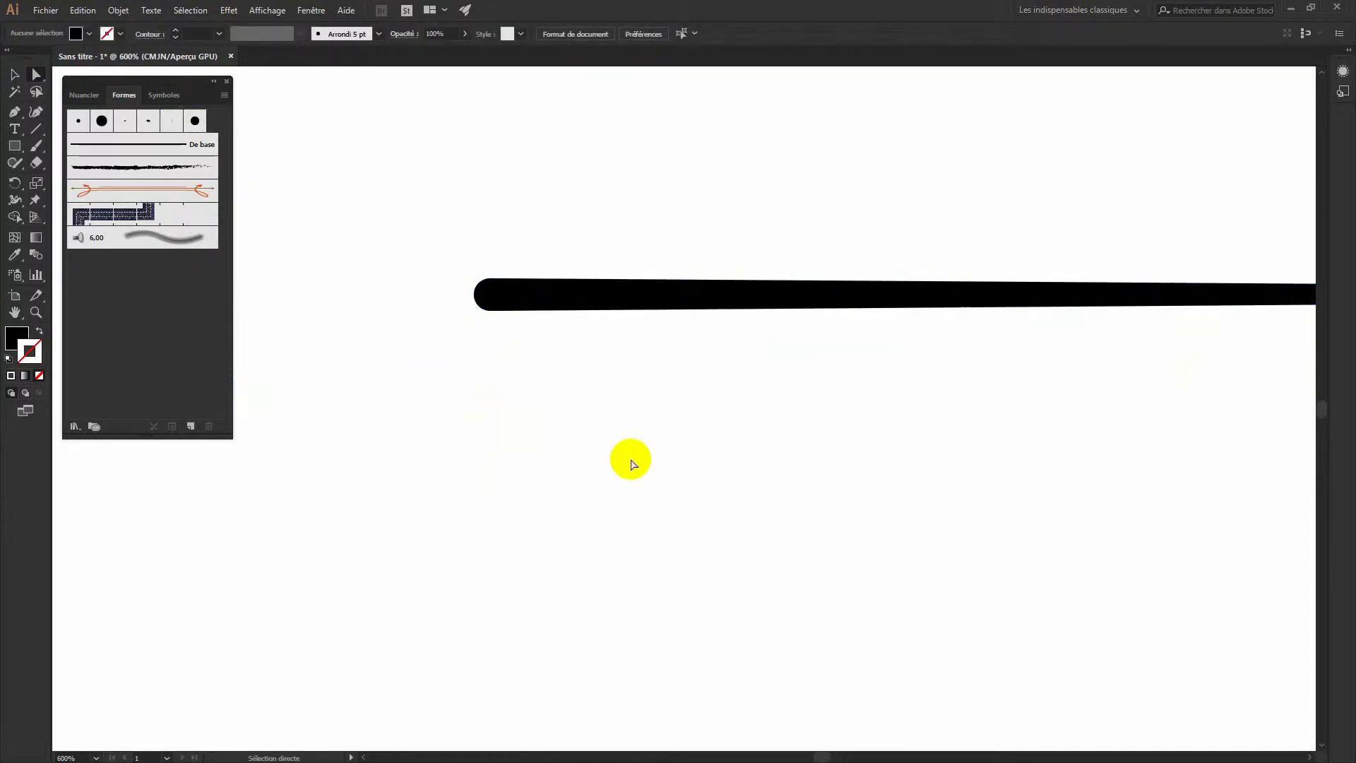
pyautogui.hotkey('ctrl', '-')
pyautogui.hotkey('ctrl', '-')
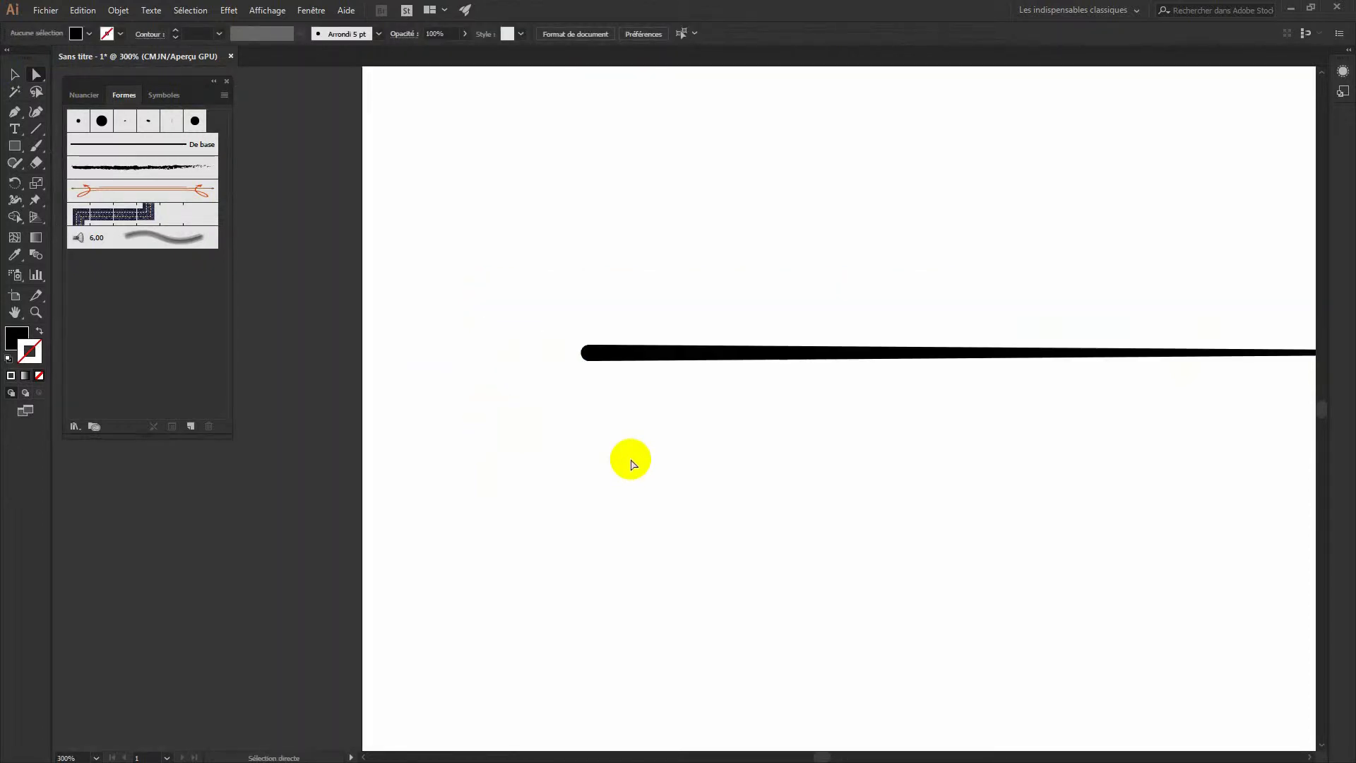
pyautogui.moveTo(899, 531); pyautogui.dragTo(610, 502)
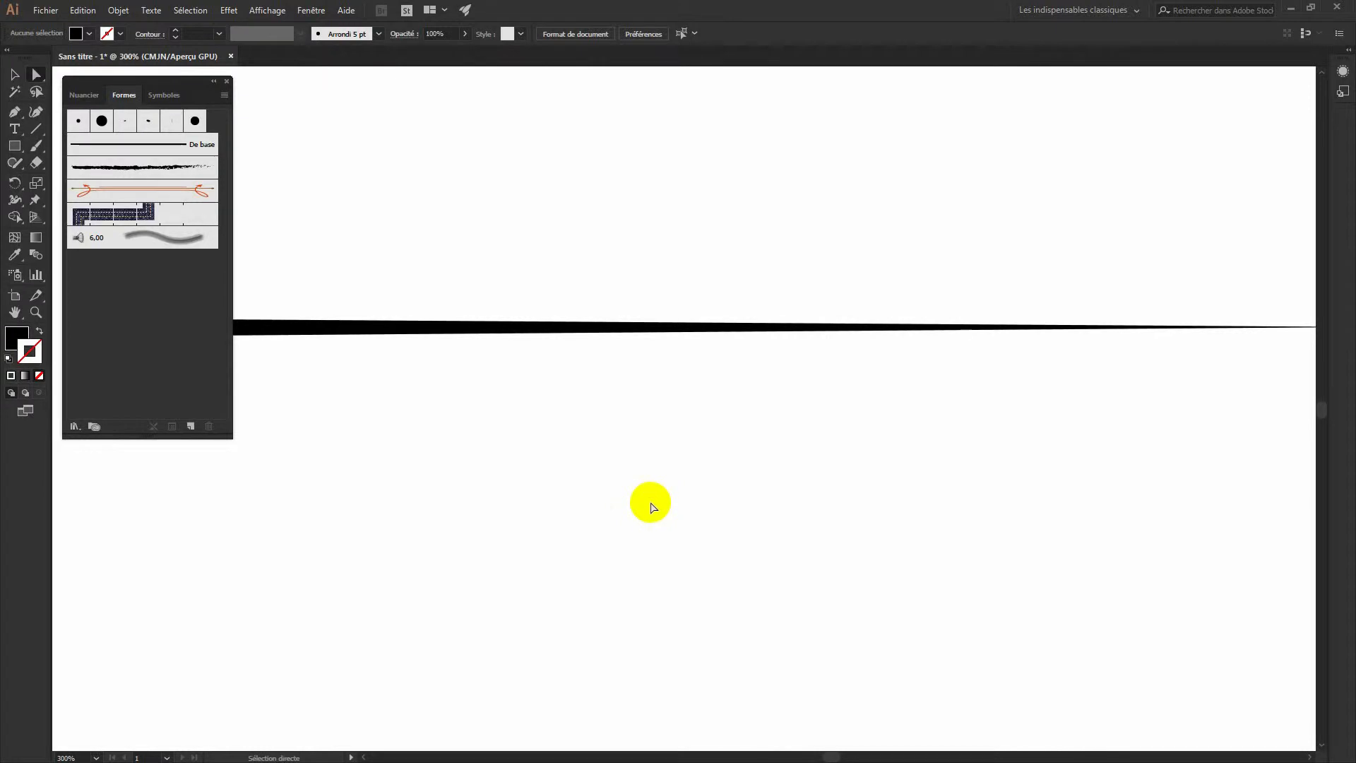
pyautogui.hotkey('ctrl', '-')
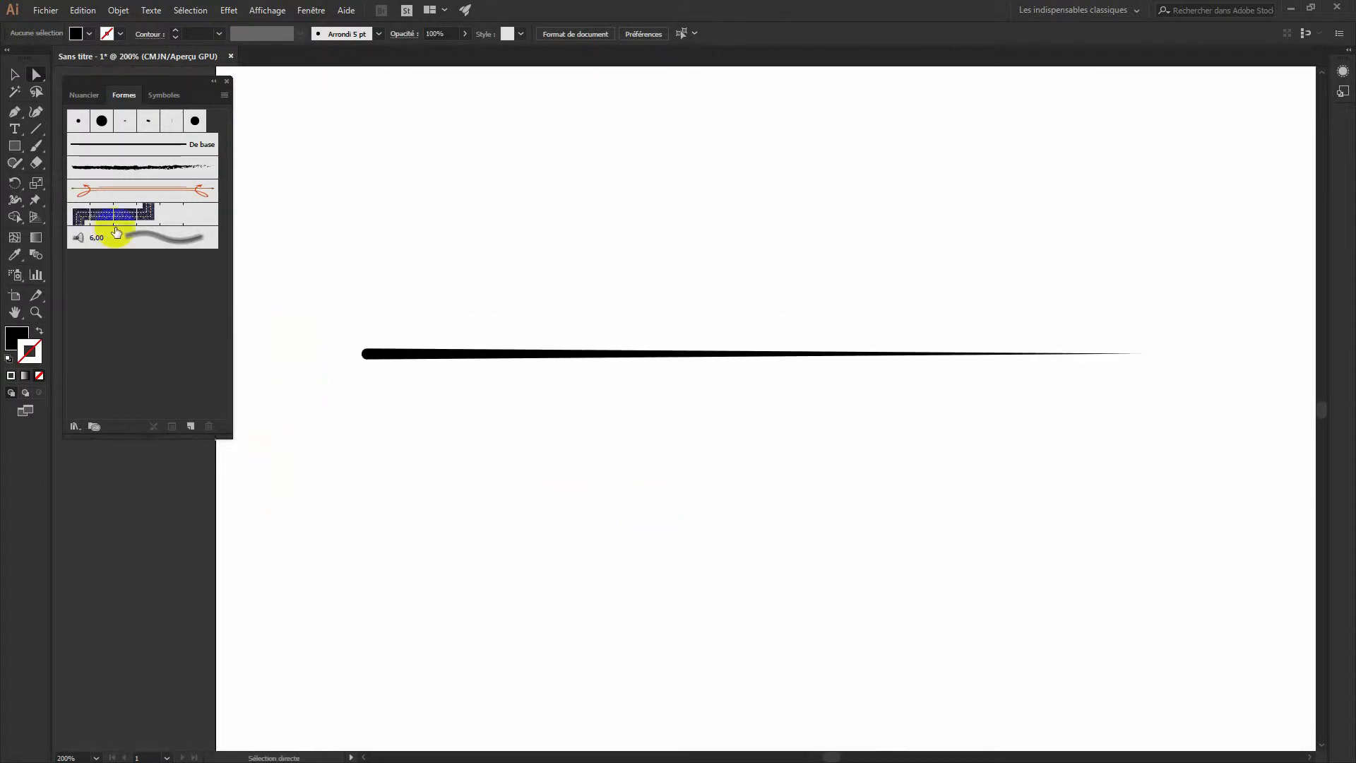
# Draw a black ellipse about 24.7 × 9 mm above the thick end of the tapered bar.
pyautogui.click(10, 146)
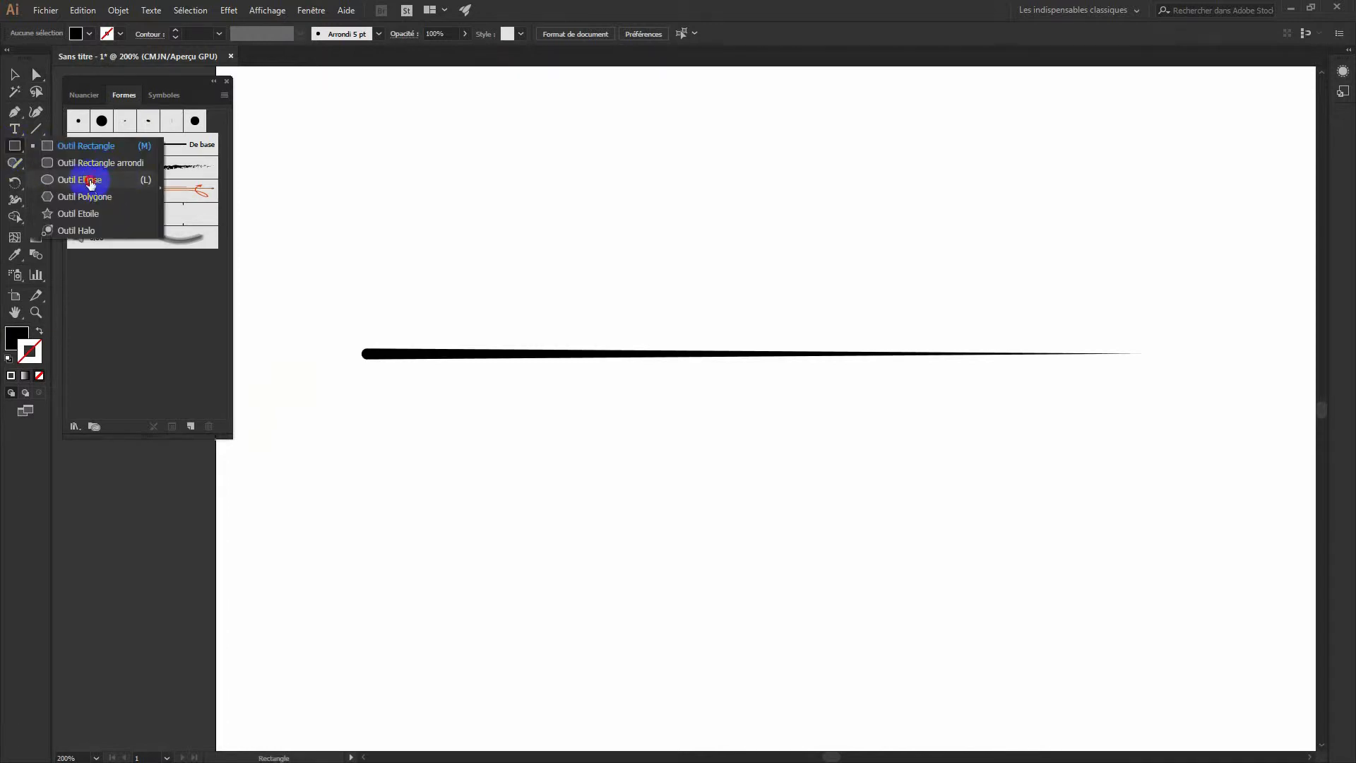
pyautogui.click(90, 180)
pyautogui.moveTo(422, 231); pyautogui.dragTo(522, 267)
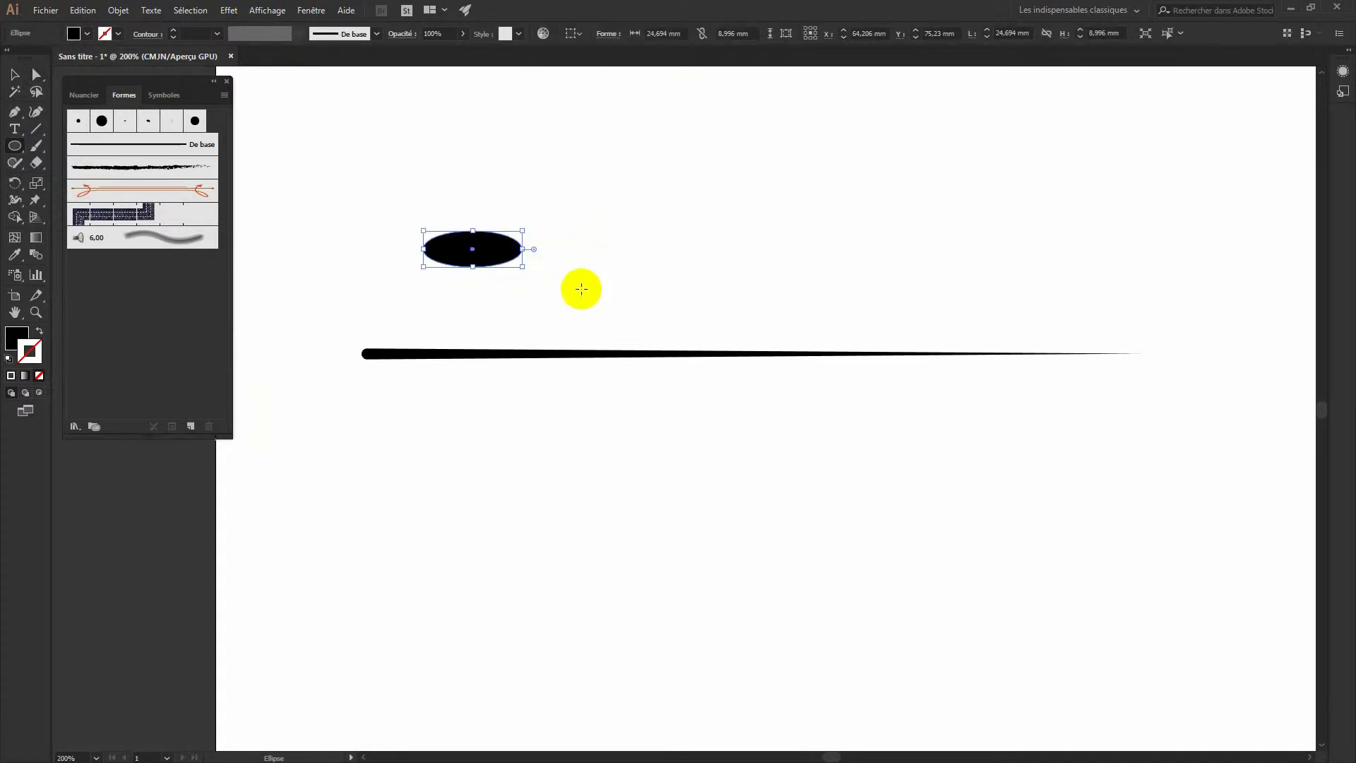
# Convert the ellipse's right-hand anchor point to a sharp corner, giving the shape a pointed leaf tip.
pyautogui.click(37, 74)
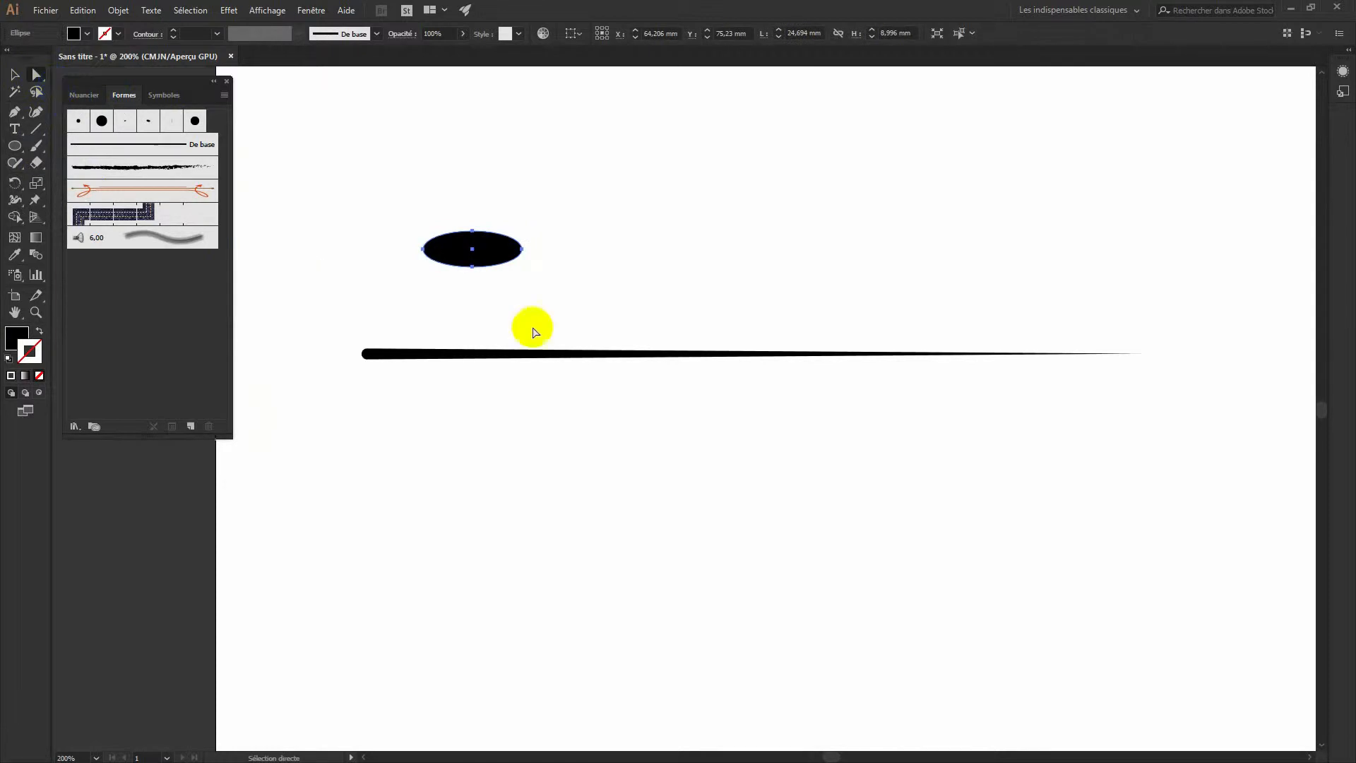
pyautogui.click(522, 249)
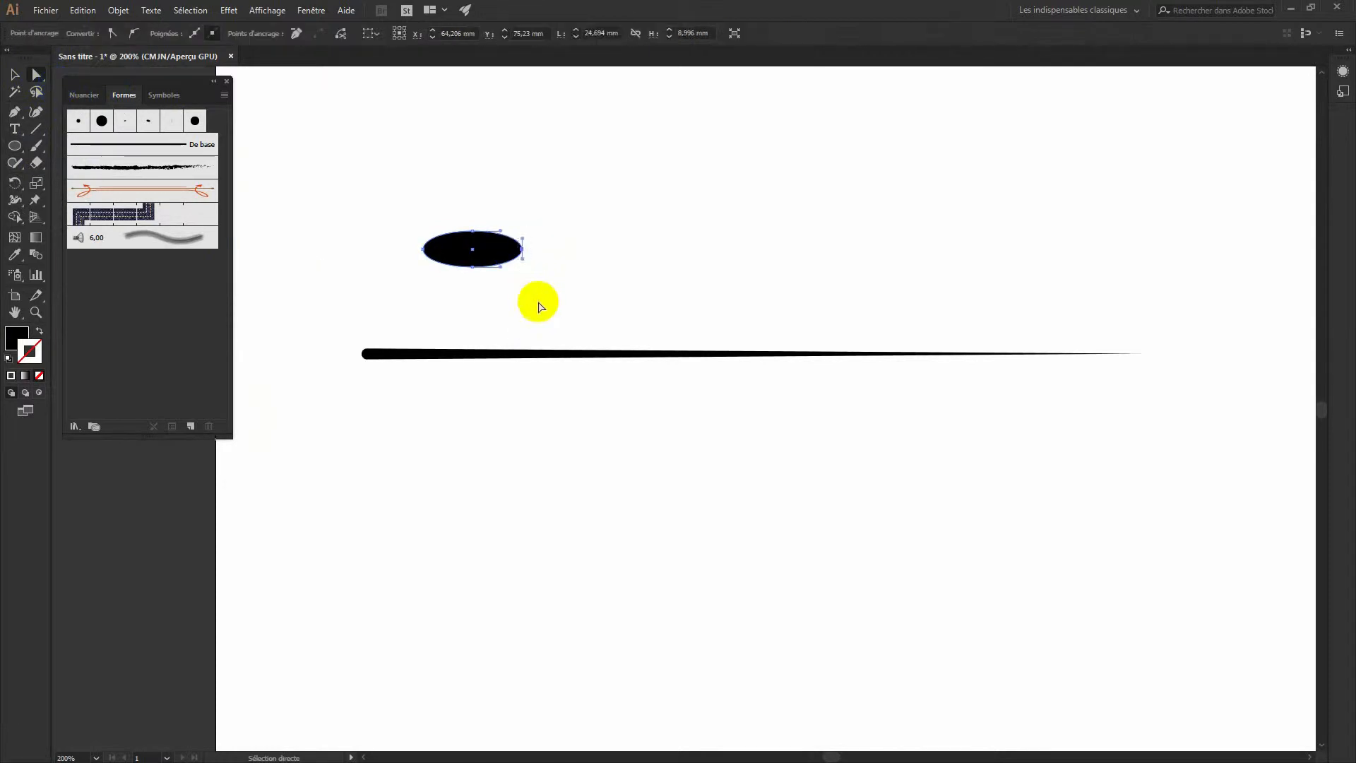
pyautogui.click(522, 245)
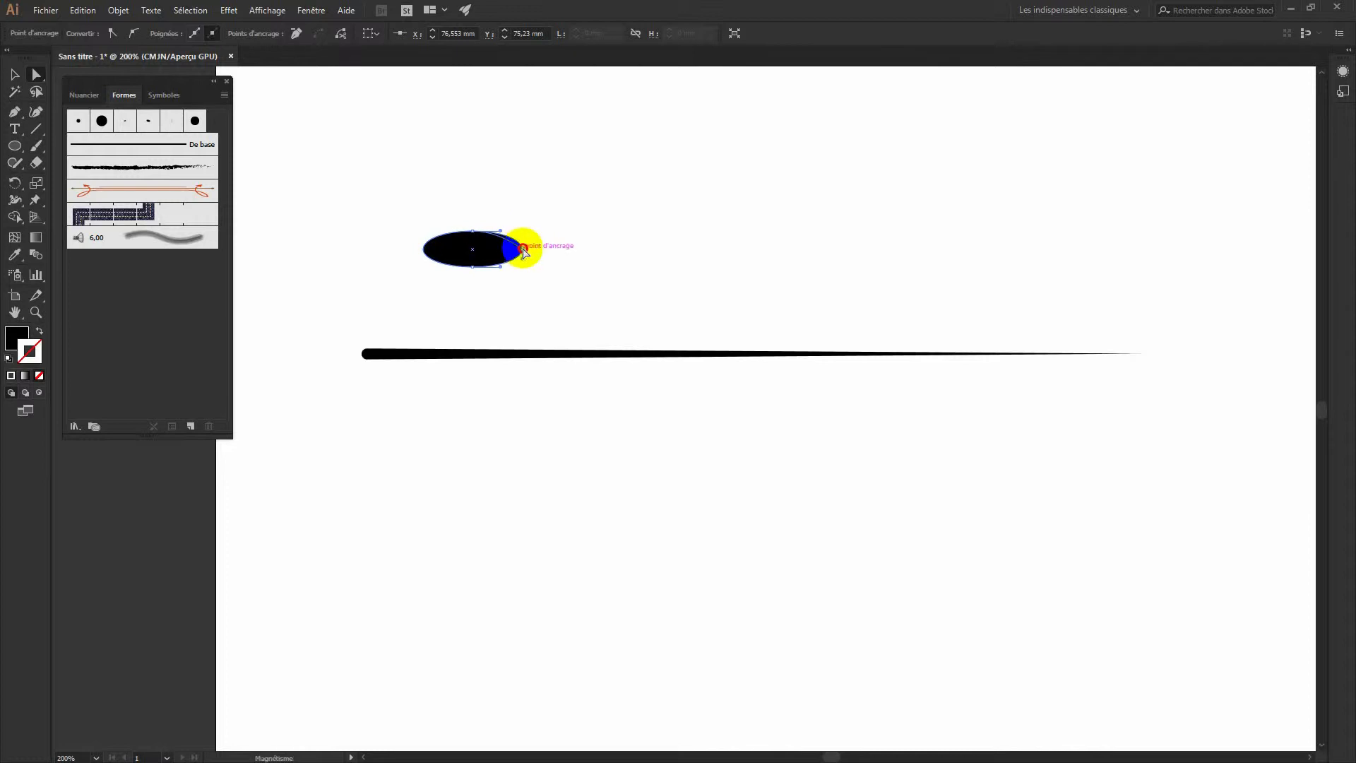
pyautogui.moveTo(522, 248); pyautogui.dragTo(523, 250)
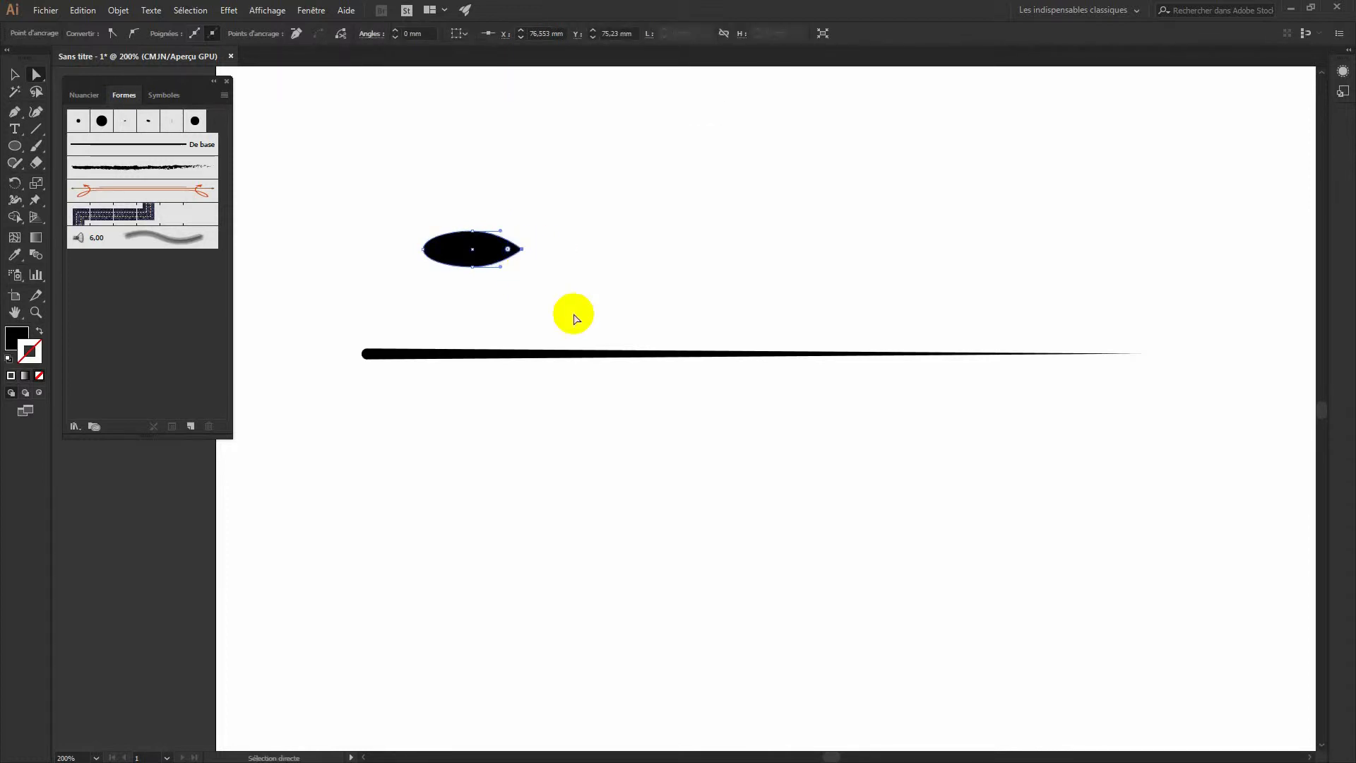
# Move the leaf's top anchor point left to about X 61 mm, fattening its rounded end.
pyautogui.click(478, 242)
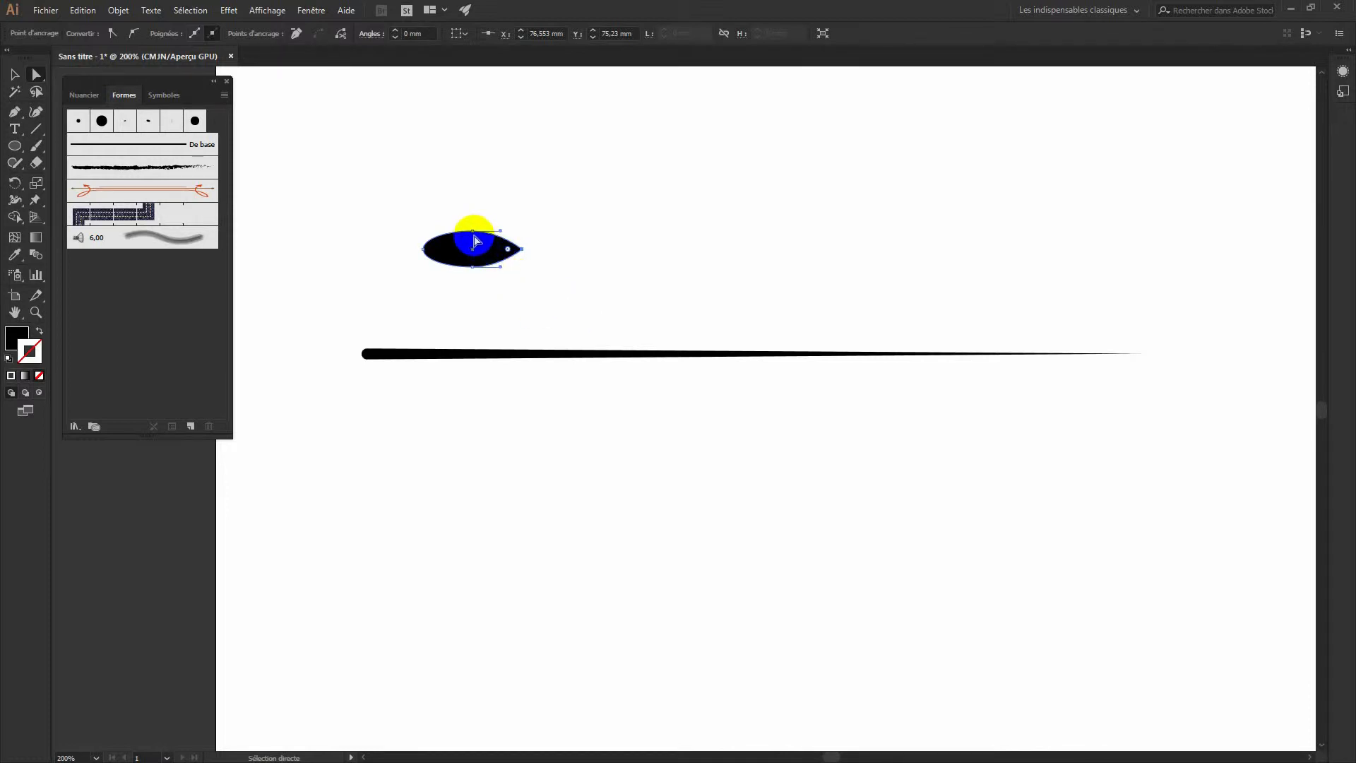
pyautogui.click(473, 231)
pyautogui.moveTo(473, 233); pyautogui.dragTo(460, 233)
pyautogui.click(457, 263)
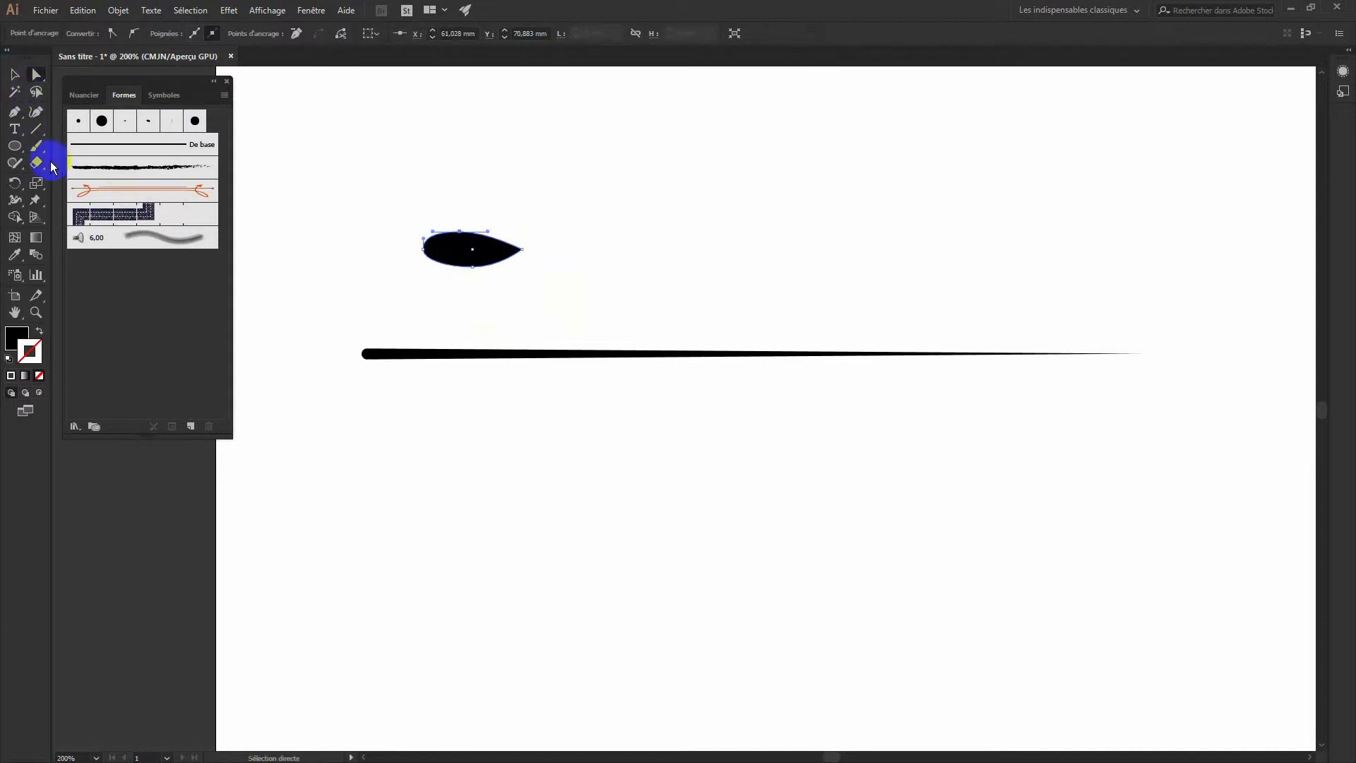
# Add an anchor point on the leaf's upper edge near the tip and pull it inward to about X 69.7 mm, Y 73.9 mm.
pyautogui.moveTo(12, 118); pyautogui.dragTo(122, 126)
pyautogui.click(479, 247)
pyautogui.moveTo(478, 246); pyautogui.dragTo(498, 243)
pyautogui.click(36, 75)
pyautogui.click(500, 249)
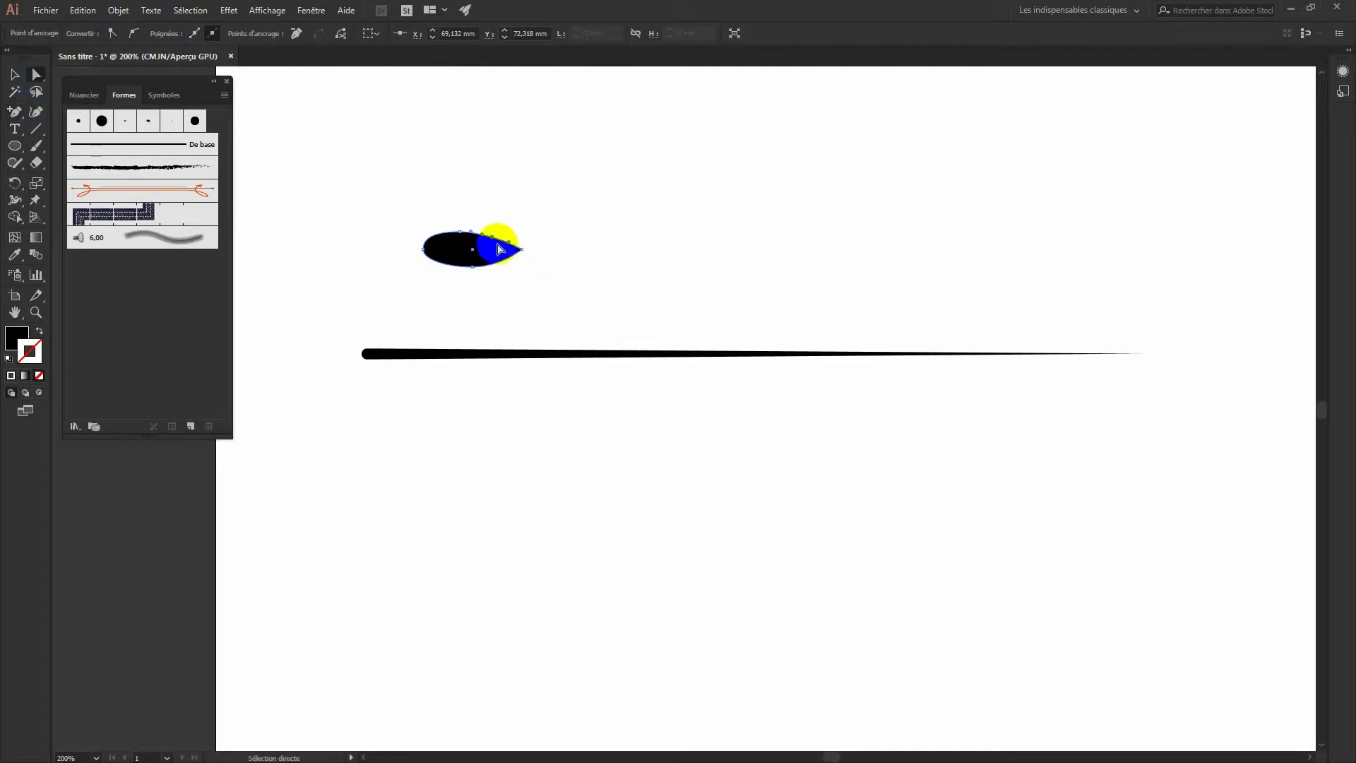
pyautogui.moveTo(497, 245); pyautogui.dragTo(494, 249)
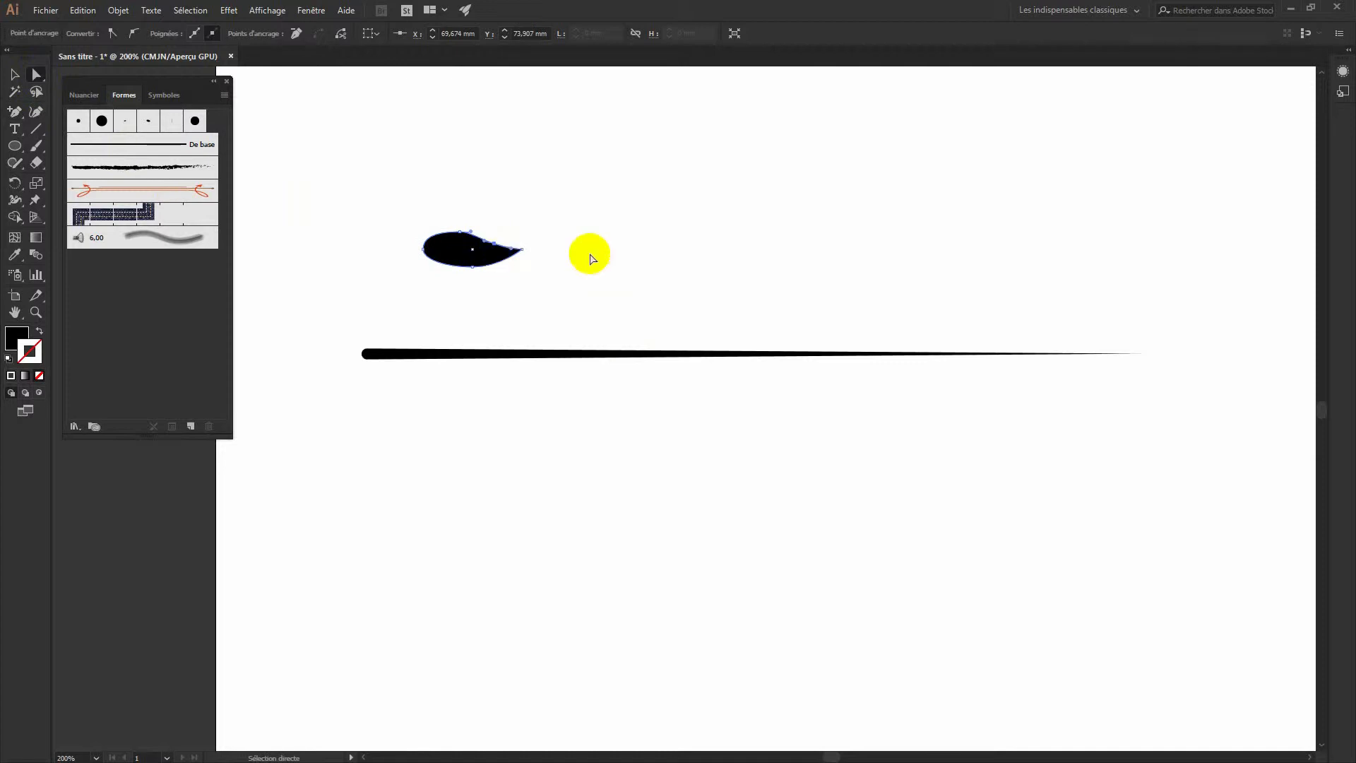
# Refine the leaf's upper curve by adjusting the added point's handle and moving the point slightly outward toward the tip.
pyautogui.click(472, 239)
pyautogui.moveTo(473, 239); pyautogui.dragTo(486, 240)
pyautogui.click(566, 306)
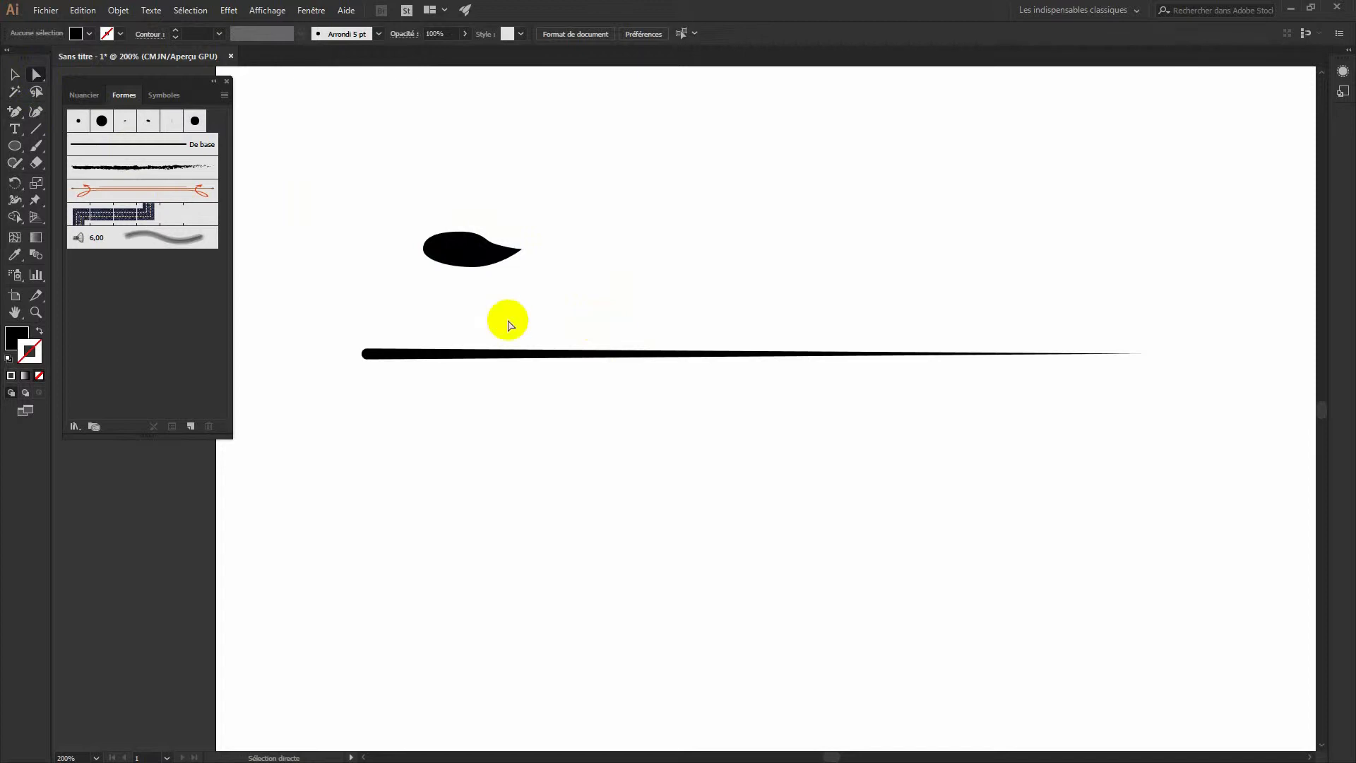
pyautogui.click(502, 251)
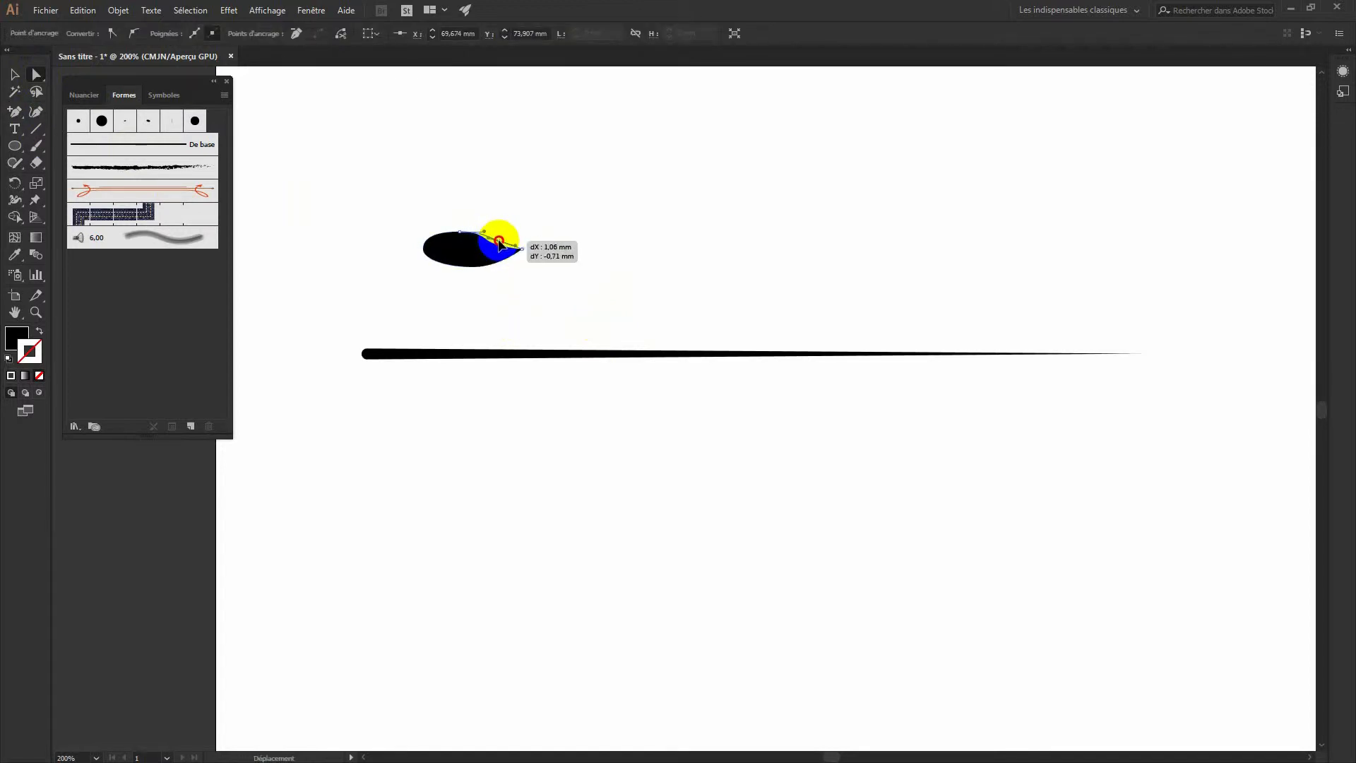
pyautogui.click(614, 303)
# Rotate the leaf so its tip points diagonally up to the right and place it just above the bar's thick end.
pyautogui.click(14, 74)
pyautogui.click(489, 252)
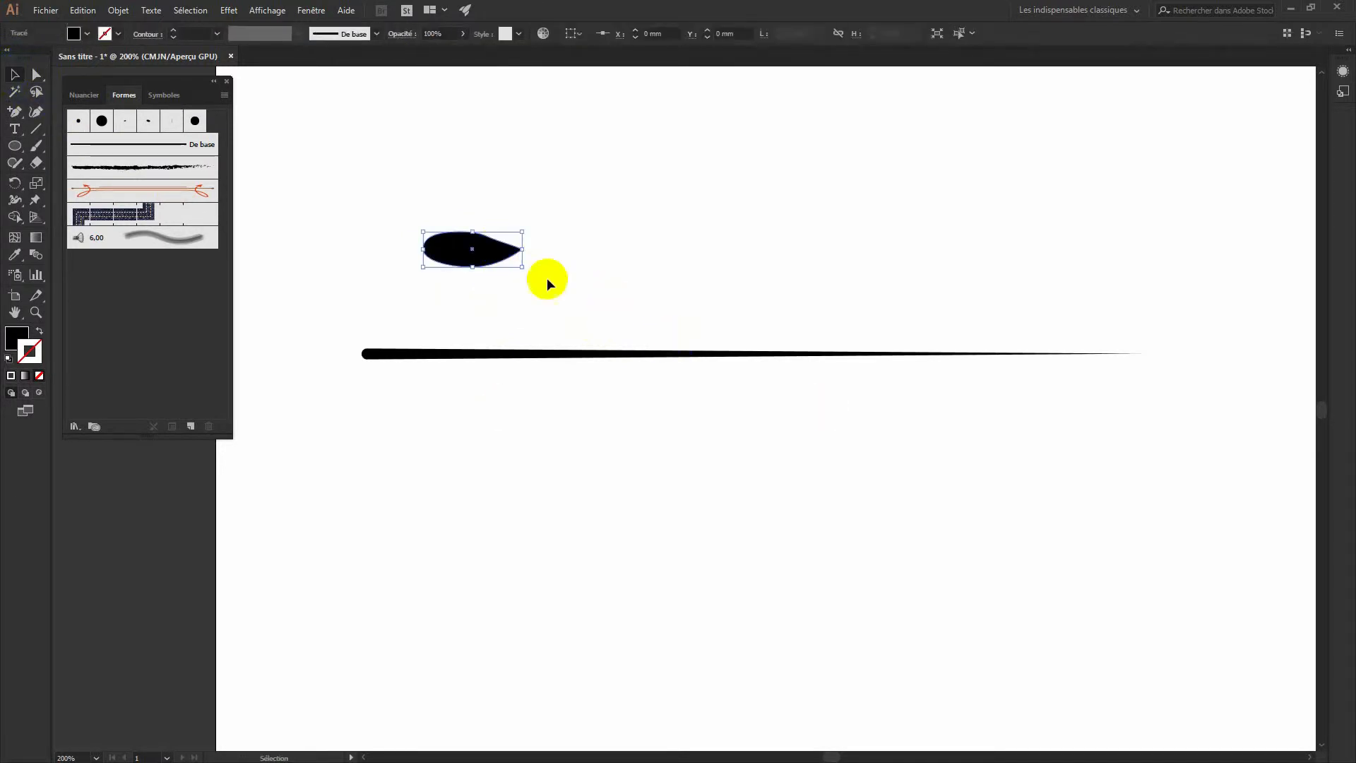
pyautogui.moveTo(523, 273); pyautogui.dragTo(571, 247)
pyautogui.moveTo(478, 248); pyautogui.dragTo(468, 327)
# Place a reduced copy of the leaf, about 6.1 × 4.4 mm, above the bar's thin tip at about X 224.3 mm, Y 97.5 mm.
pyautogui.moveTo(426, 327); pyautogui.dragTo(1096, 326)
pyautogui.click(449, 386)
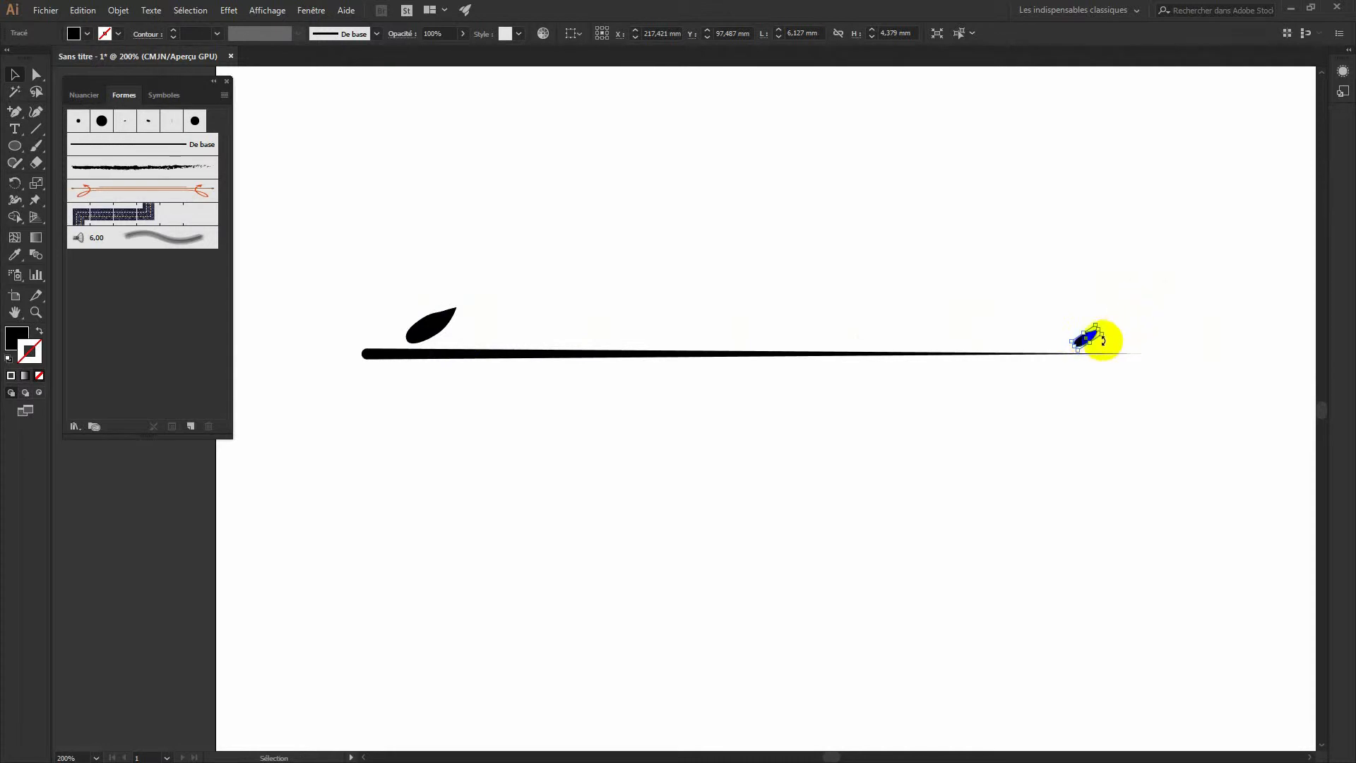
pyautogui.moveTo(1085, 329)
pyautogui.mouseDown()
pyautogui.moveTo(1080, 343)
pyautogui.moveTo(1107, 344)
pyautogui.mouseUp()
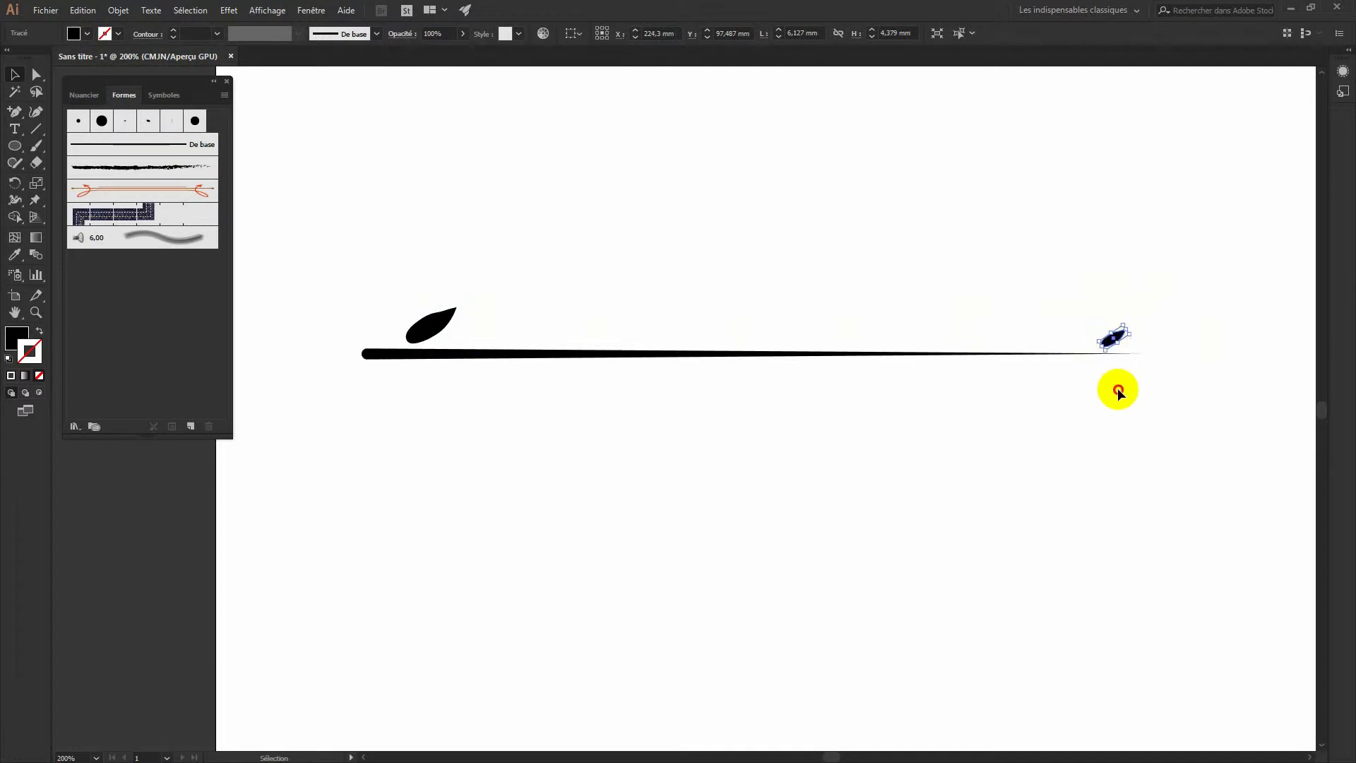
# Duplicate the small leaf to about X 238.3 mm, Y 76.6 mm, above and beyond the bar's tip.
pyautogui.click(1118, 392)
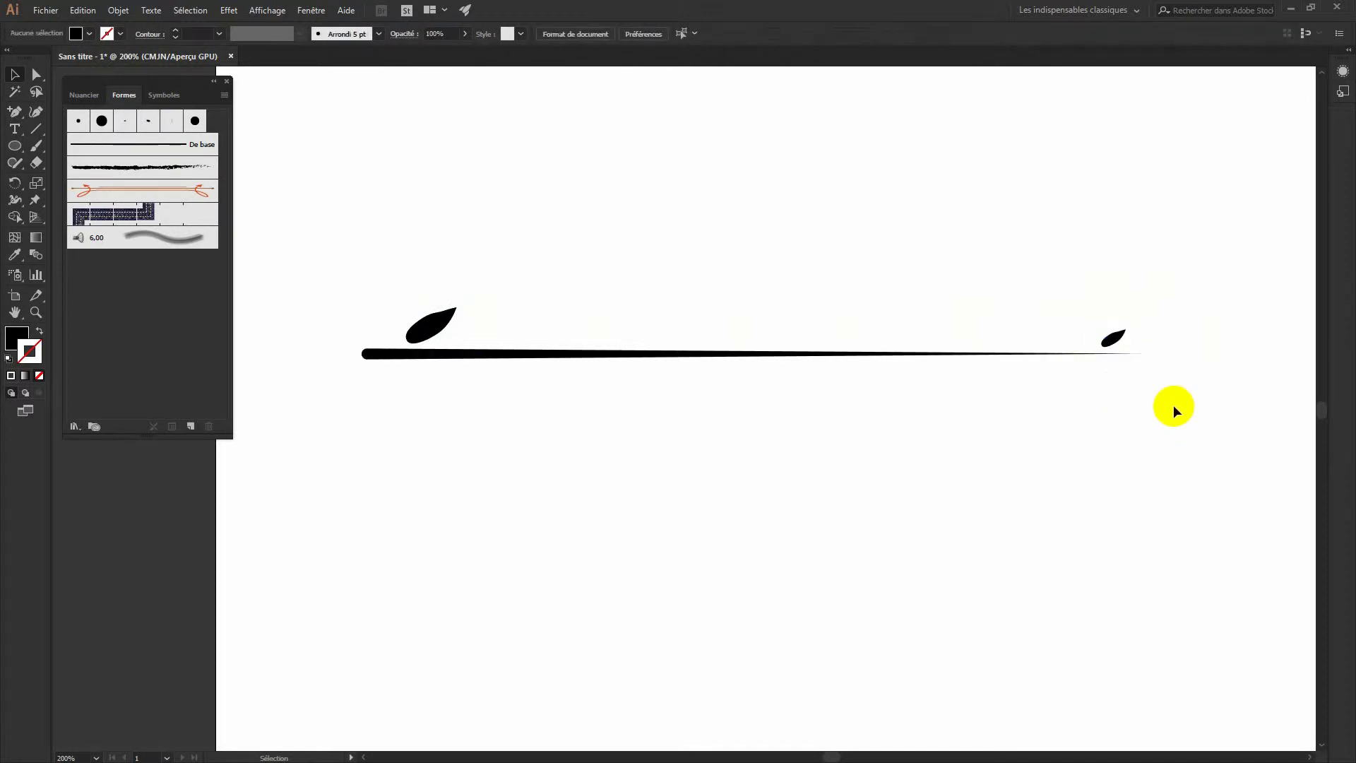
pyautogui.click(1110, 346)
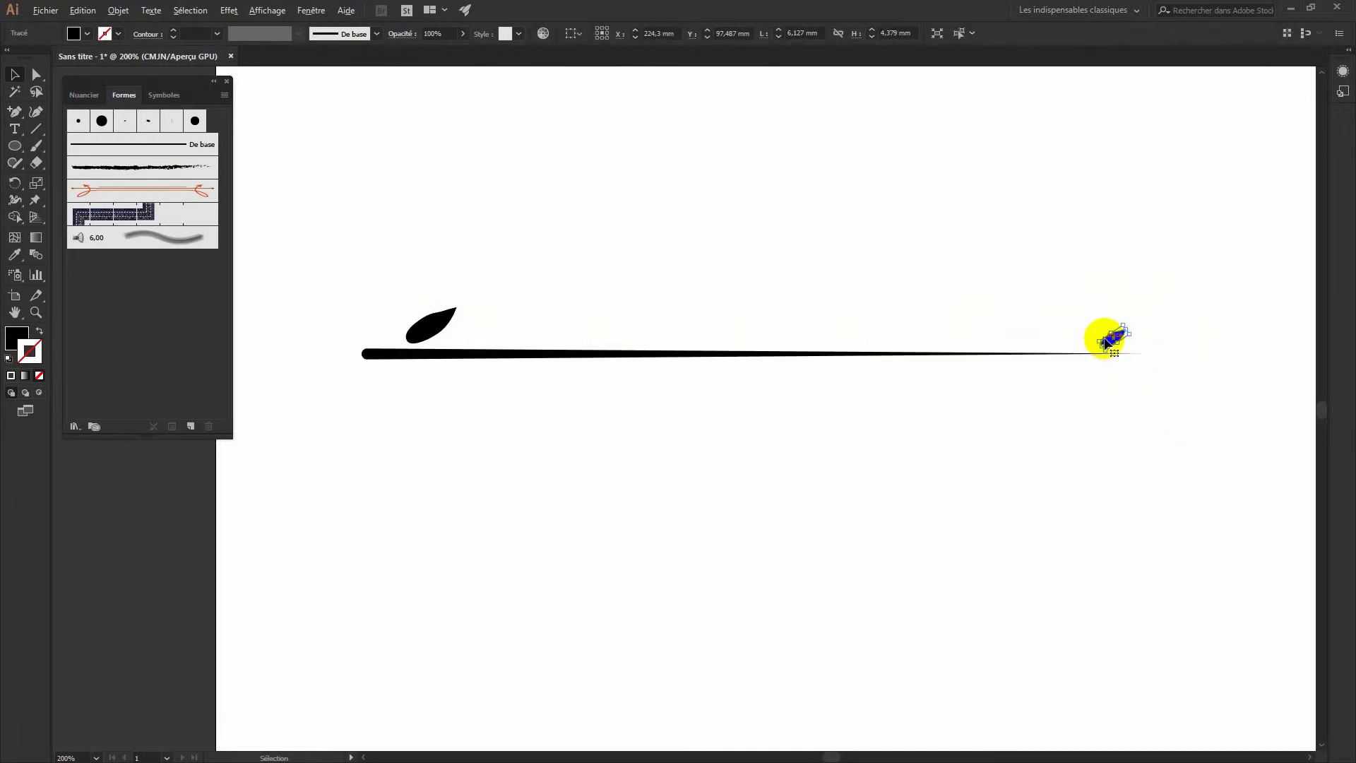
pyautogui.moveTo(1106, 341); pyautogui.dragTo(1167, 255)
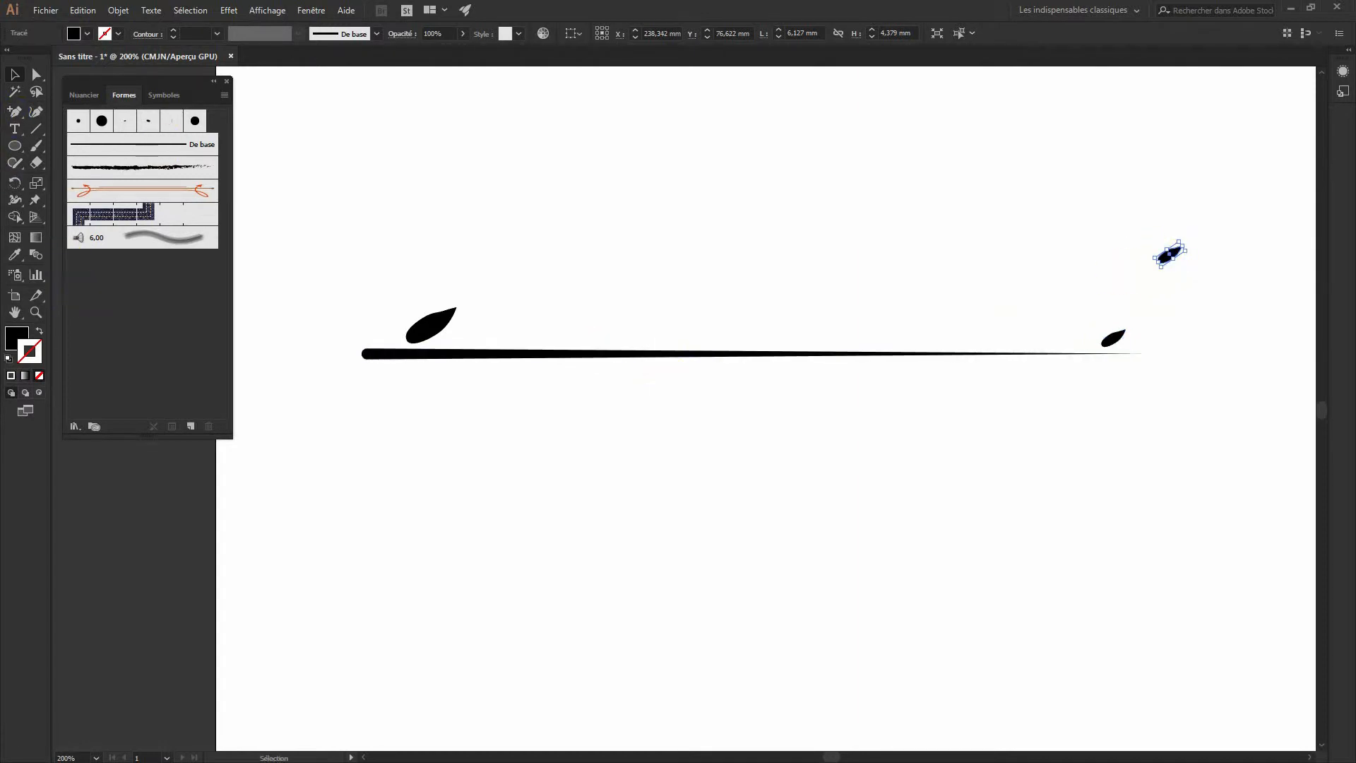
# Blend the large leaf into the small leaf above the bar's tip, with the spacing set to 15 specified steps.
pyautogui.click(38, 256)
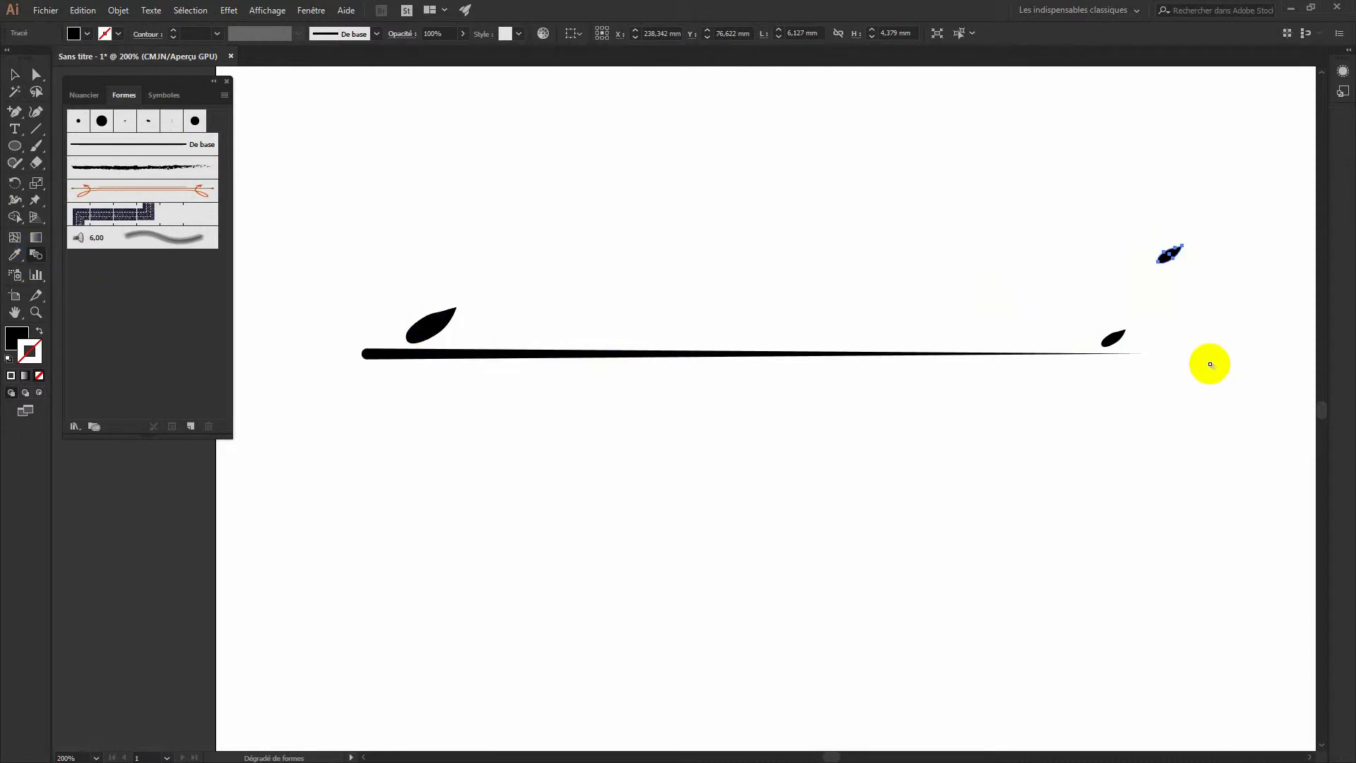
pyautogui.click(1114, 342)
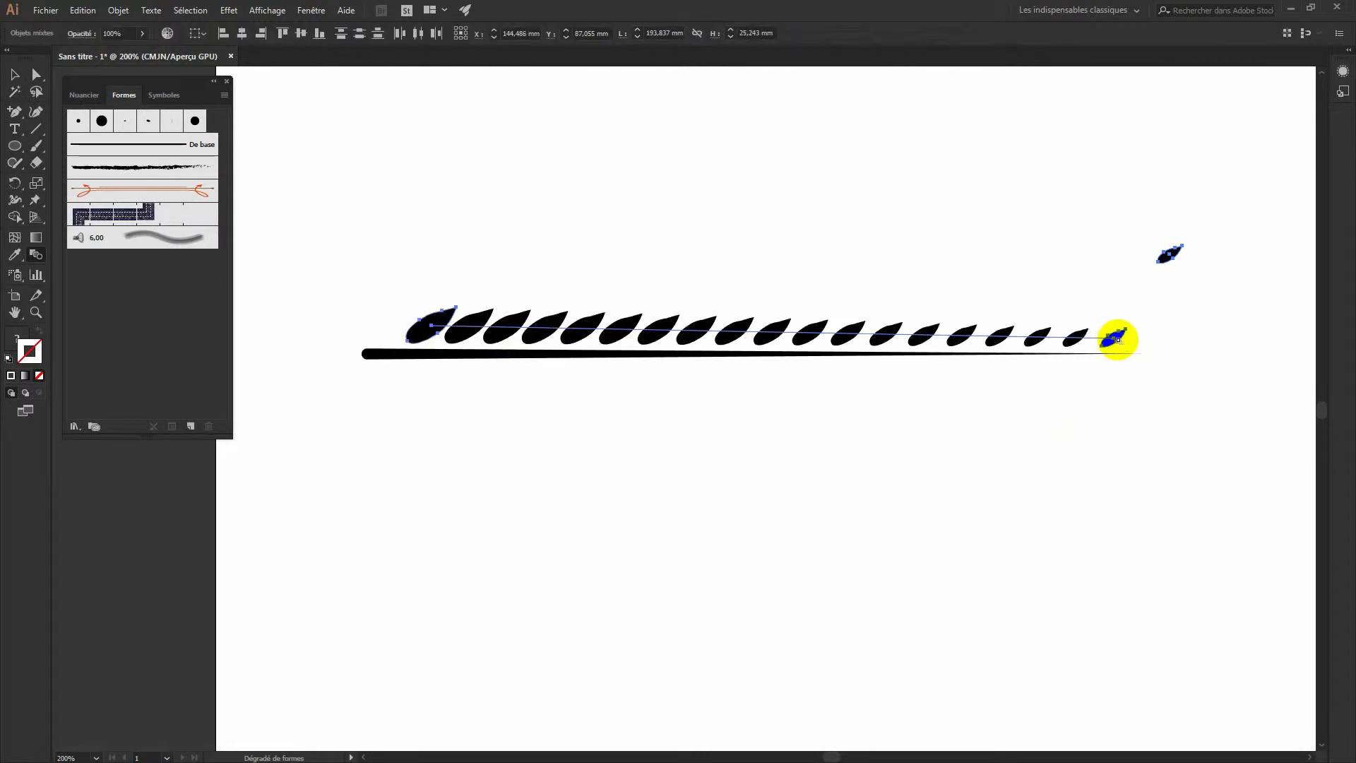
pyautogui.click(36, 255)
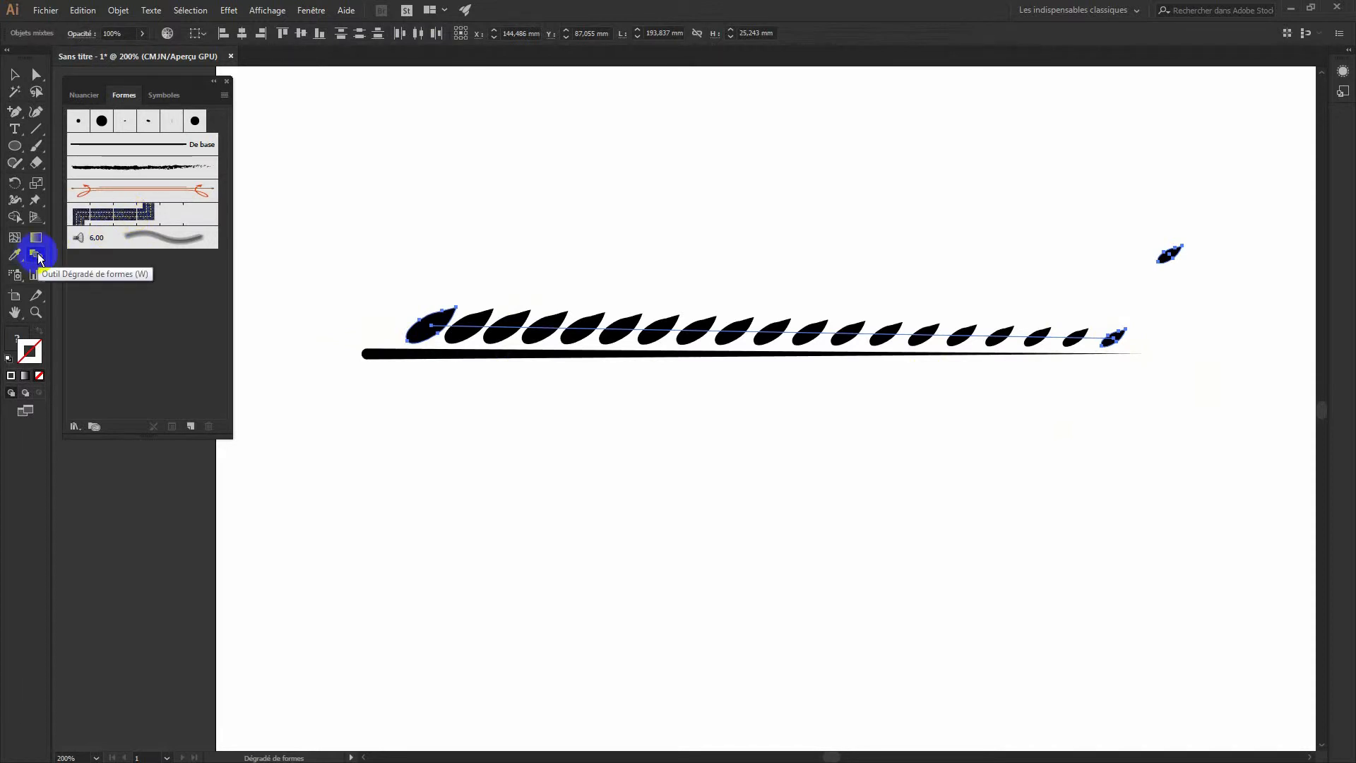
pyautogui.doubleClick(36, 255)
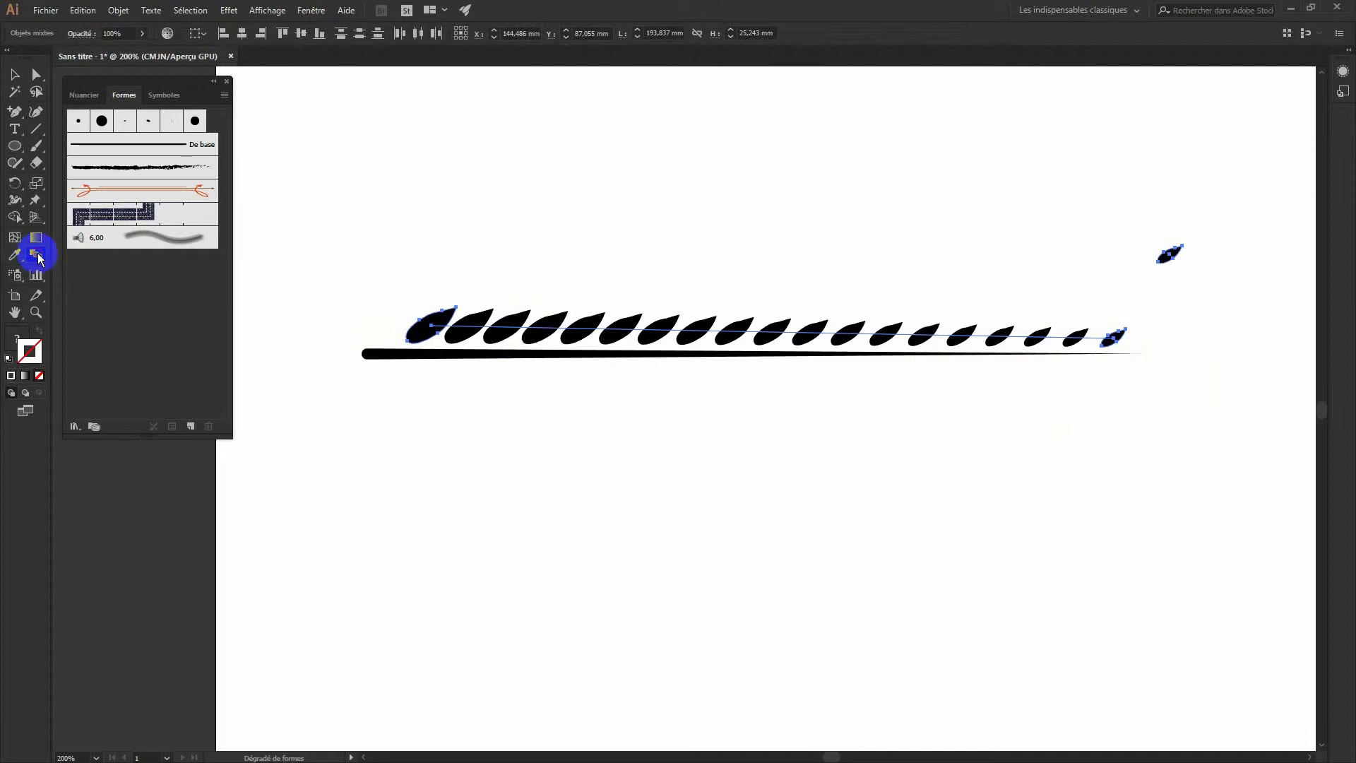
pyautogui.moveTo(1355, 23); pyautogui.dragTo(732, 118)
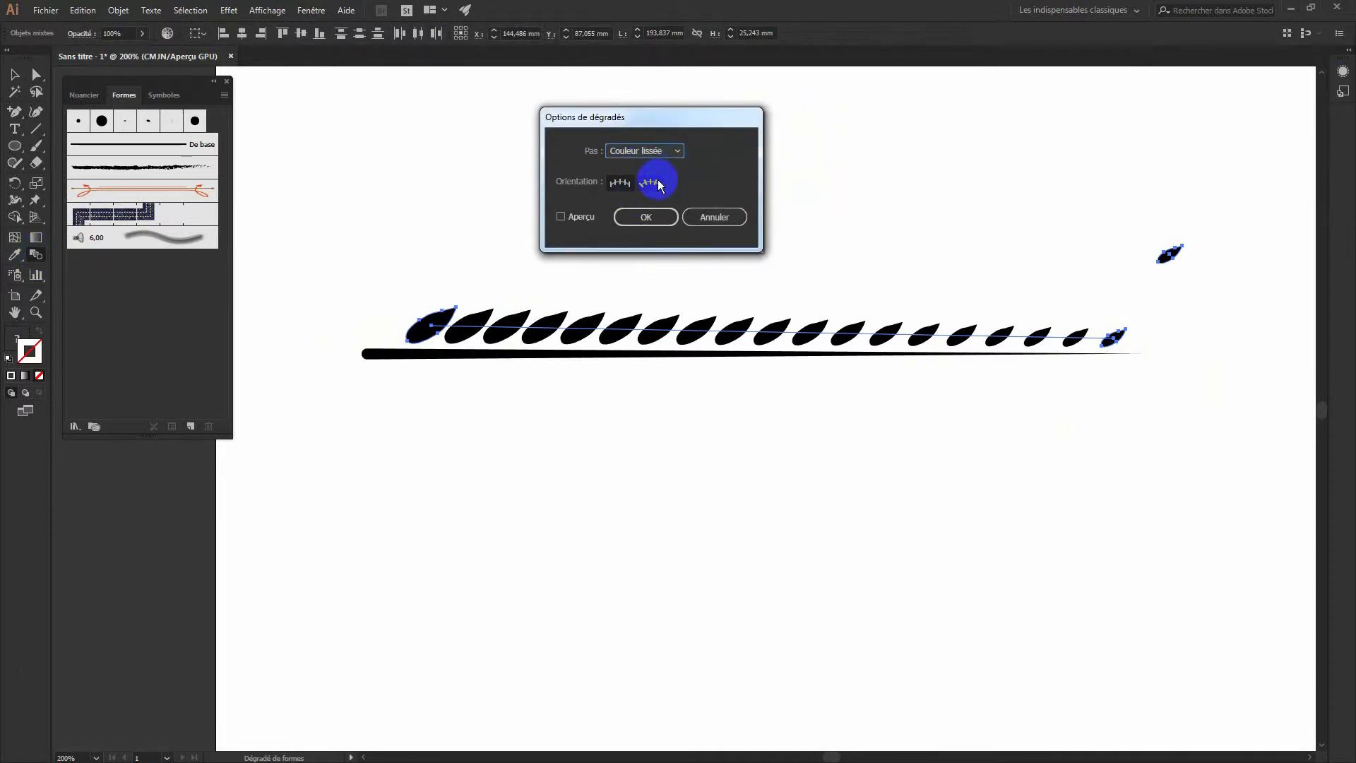
pyautogui.click(673, 151)
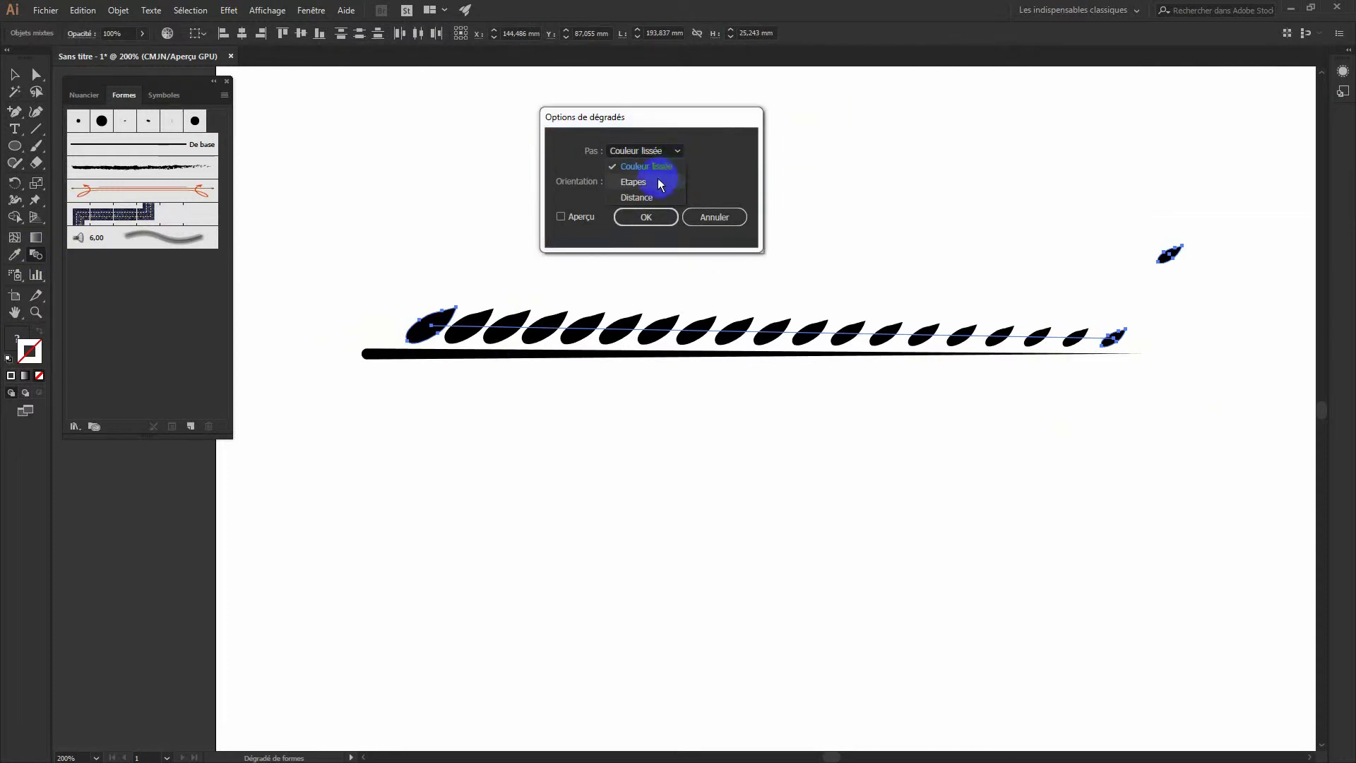
pyautogui.click(659, 180)
pyautogui.click(719, 150)
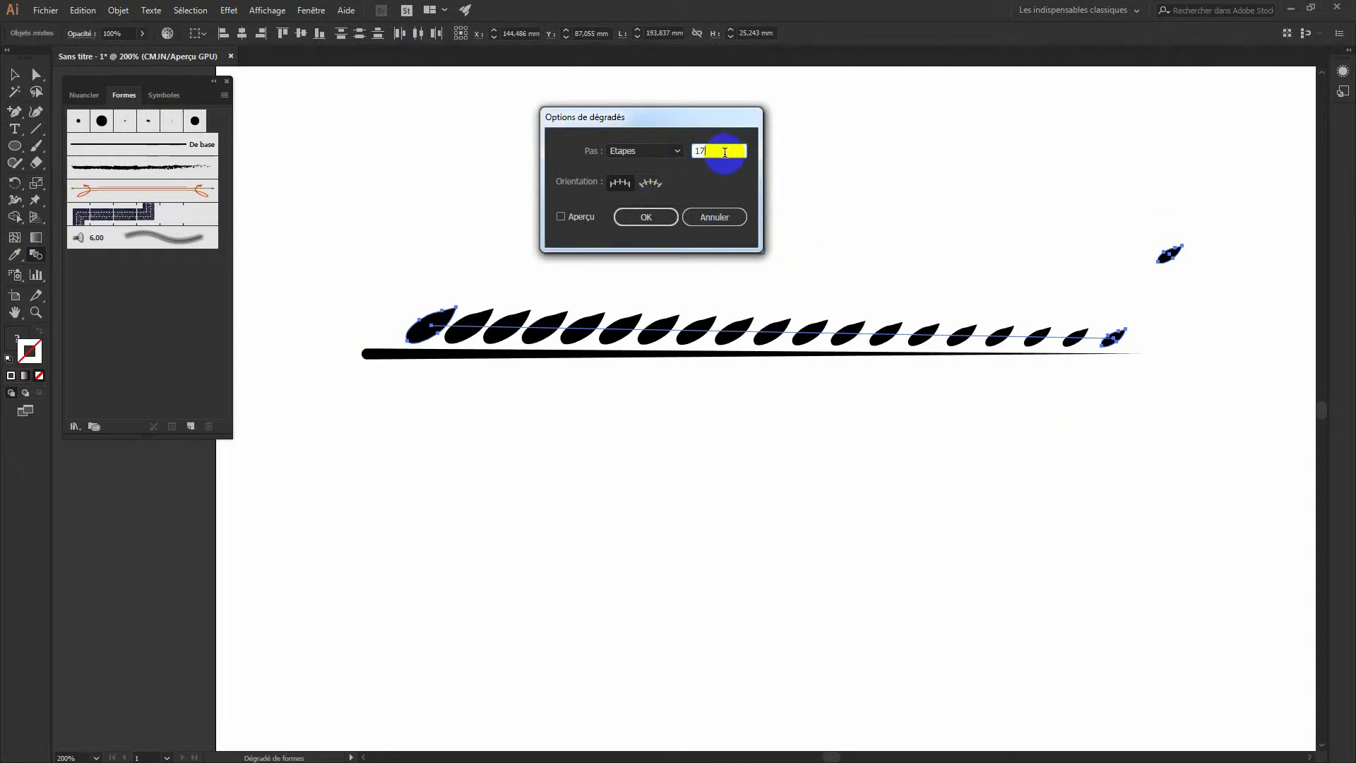
pyautogui.write('15')
pyautogui.click(631, 216)
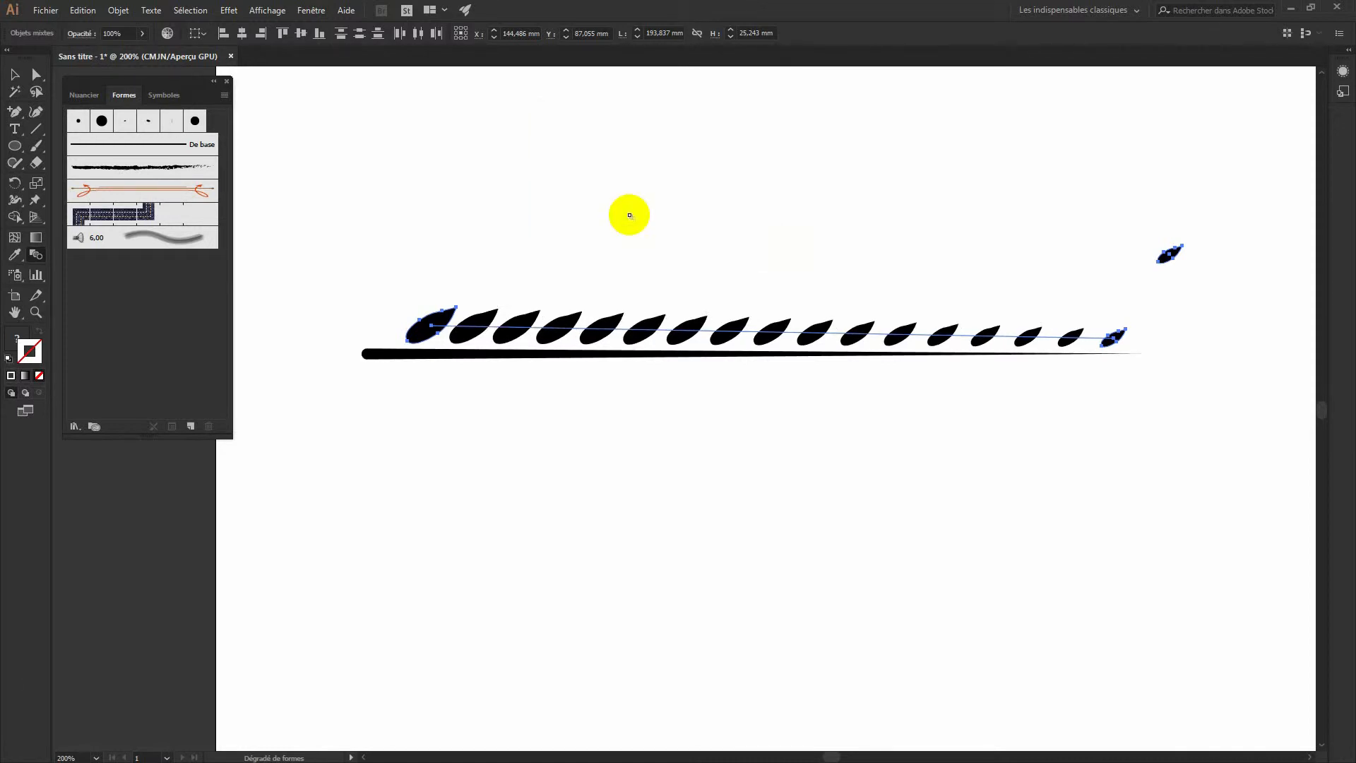
# Duplicate the blended leaf row below the bar, centred at about X 134.4 mm, Y 118.5 mm.
pyautogui.click(15, 73)
pyautogui.click(602, 515)
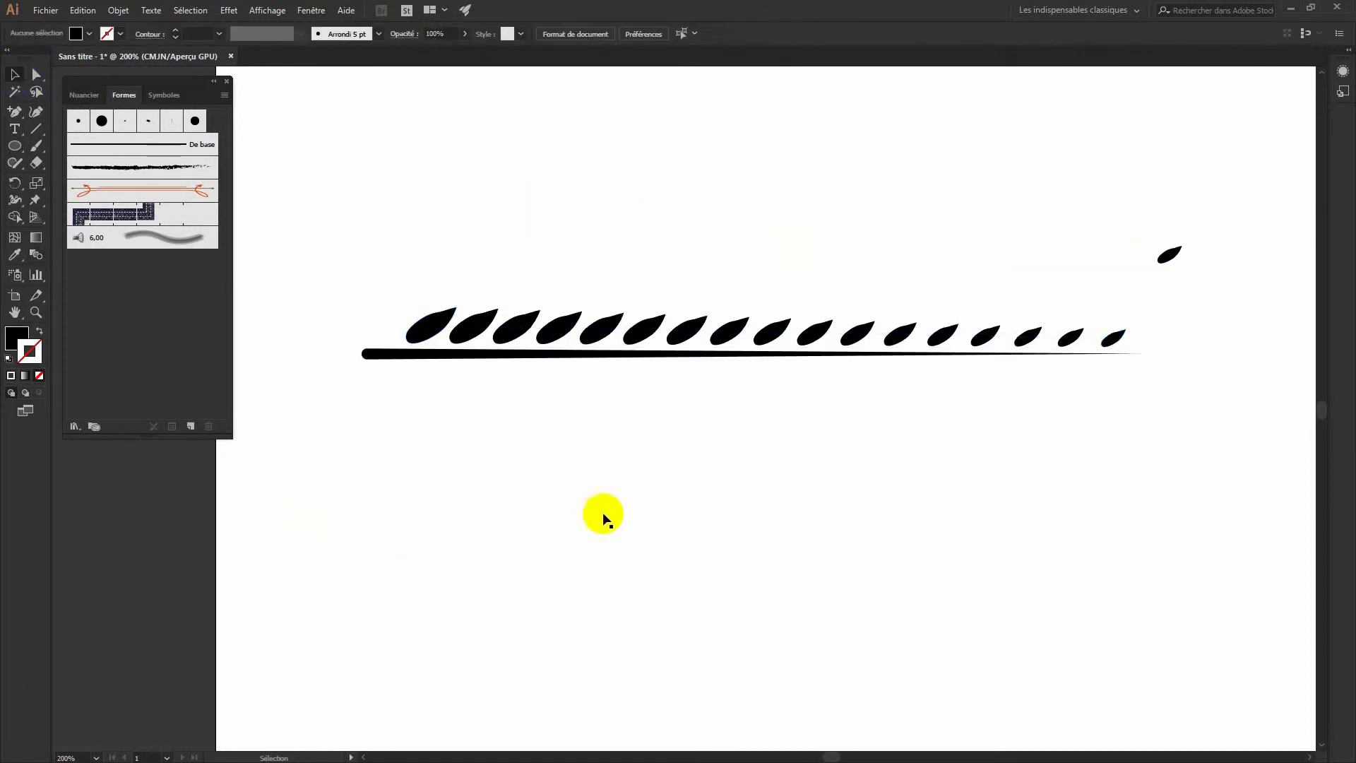
pyautogui.click(652, 337)
pyautogui.moveTo(653, 336); pyautogui.dragTo(641, 429)
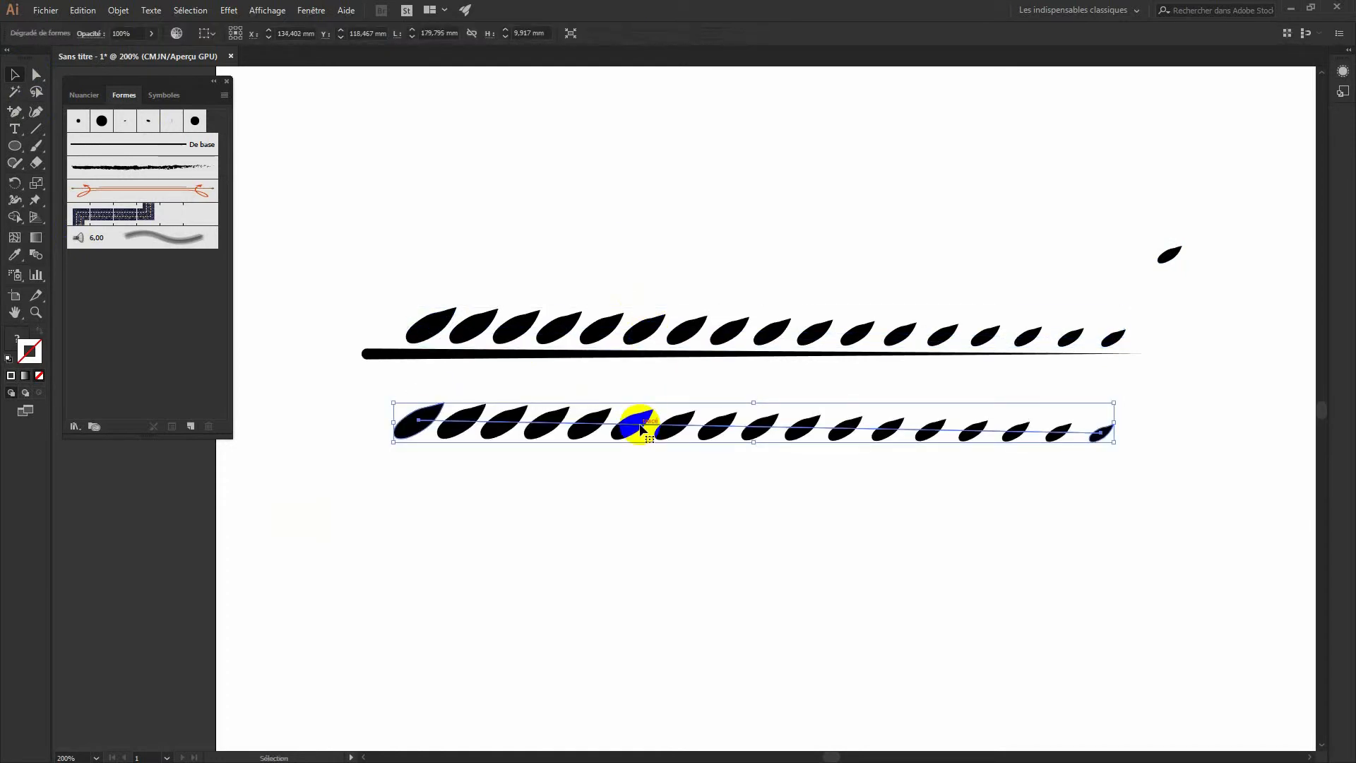
# Reflect the duplicated leaf row at an axis angle of 180° and place it directly beneath the bar, aligned with the upper row.
pyautogui.rightClick(640, 429)
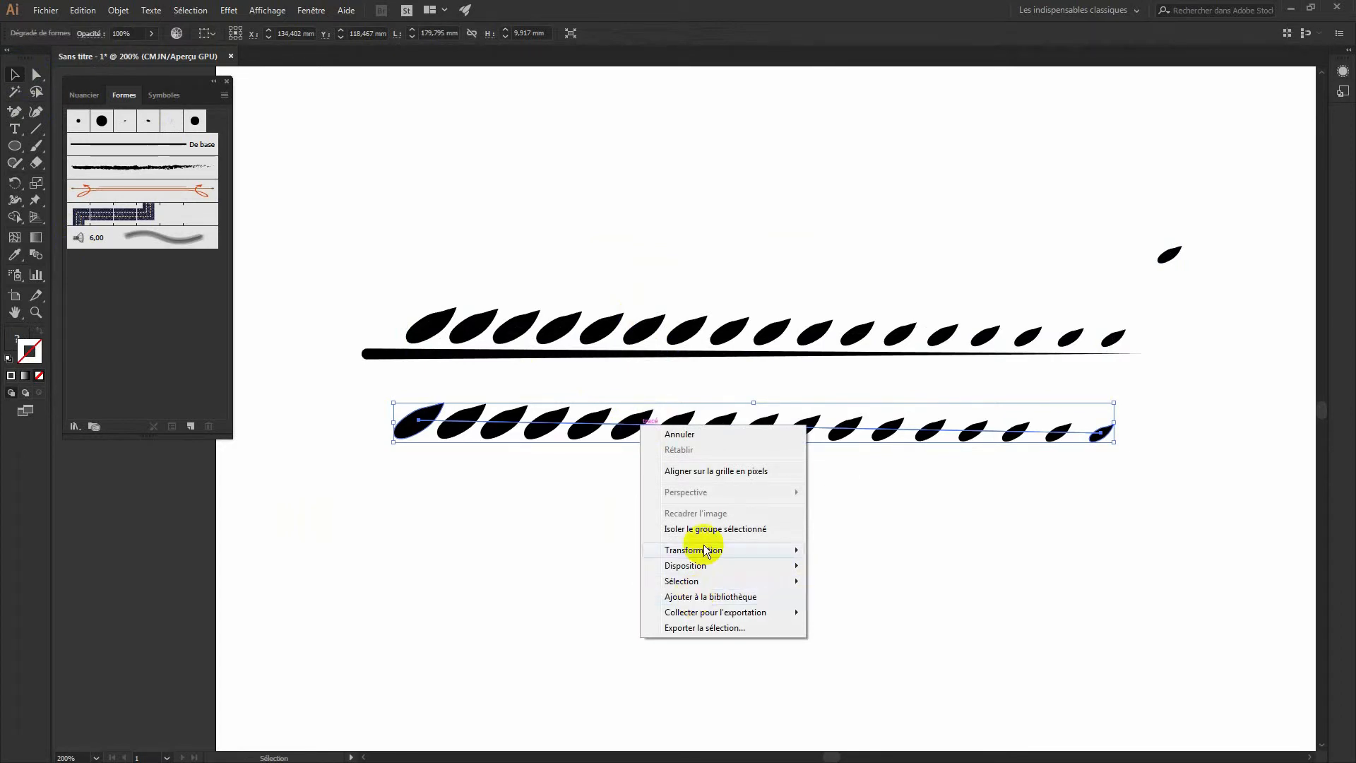
pyautogui.moveTo(698, 550)
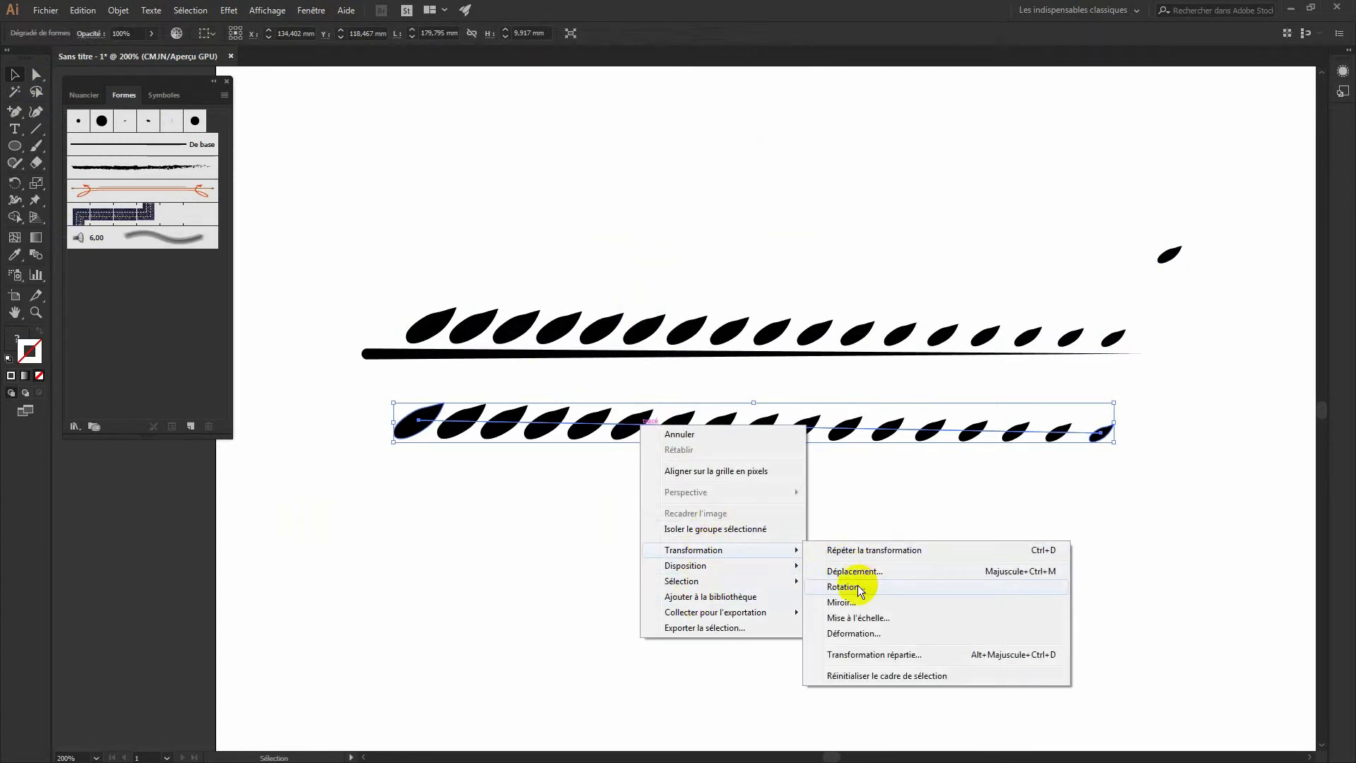
pyautogui.click(848, 604)
pyautogui.moveTo(1355, 65); pyautogui.dragTo(1083, 76)
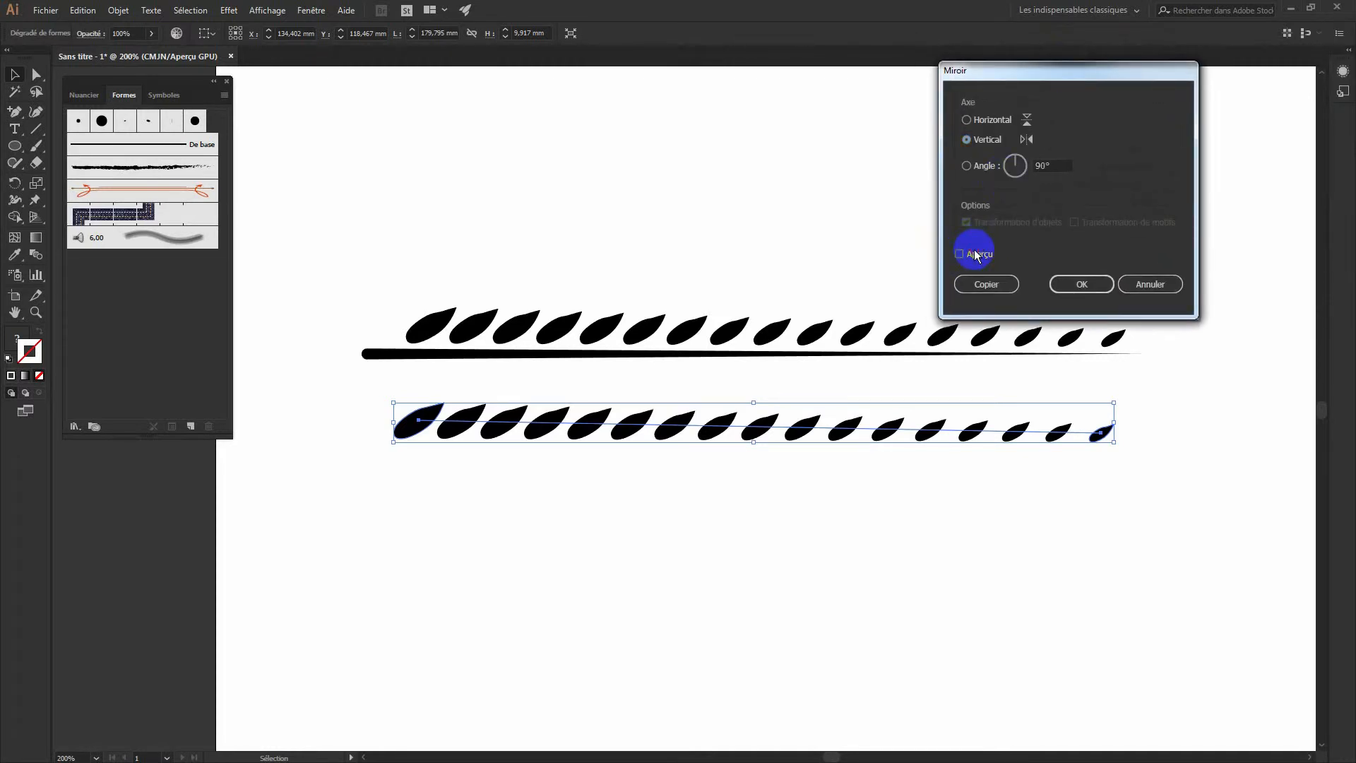
pyautogui.click(977, 254)
pyautogui.doubleClick(1046, 165)
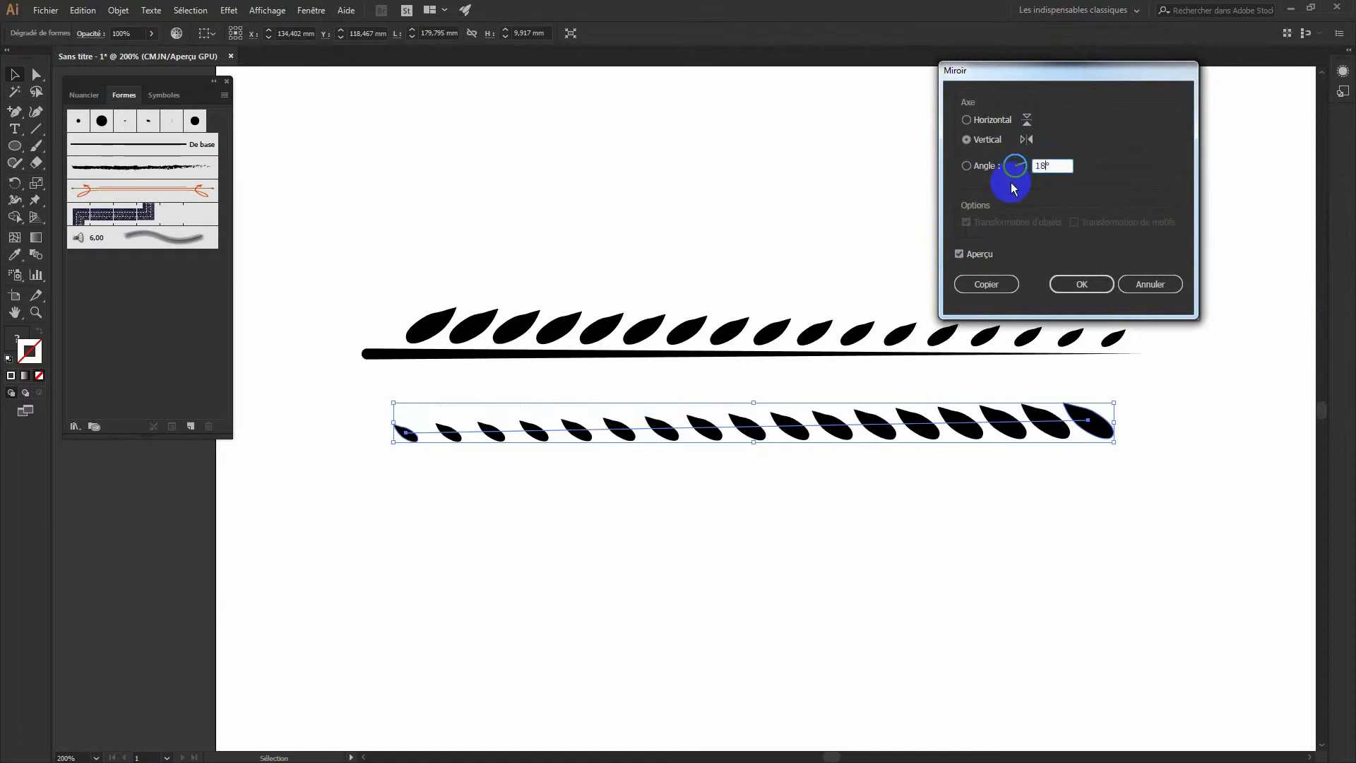
pyautogui.write('180')
pyautogui.click(979, 254)
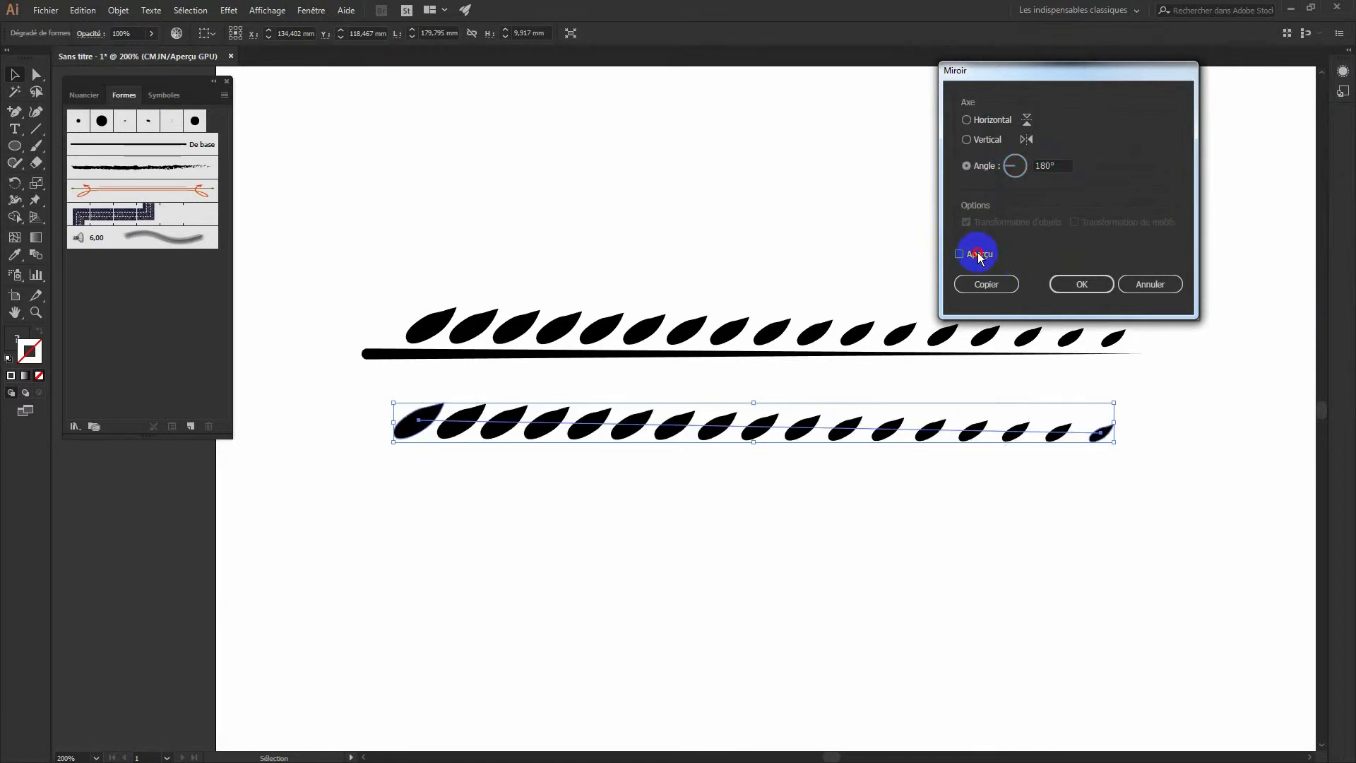
pyautogui.click(979, 255)
pyautogui.click(1082, 283)
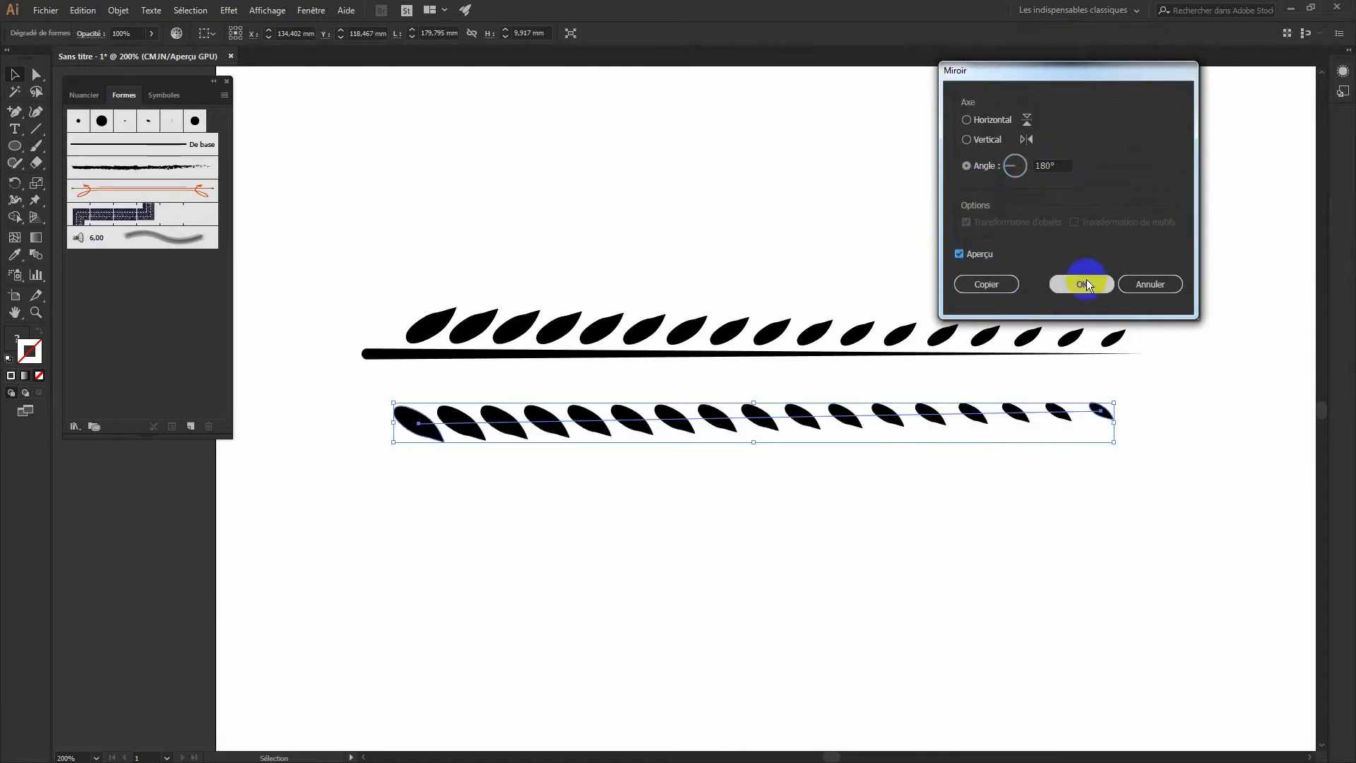
pyautogui.moveTo(407, 418)
pyautogui.mouseDown()
pyautogui.moveTo(403, 388)
pyautogui.moveTo(419, 385)
pyautogui.mouseUp()
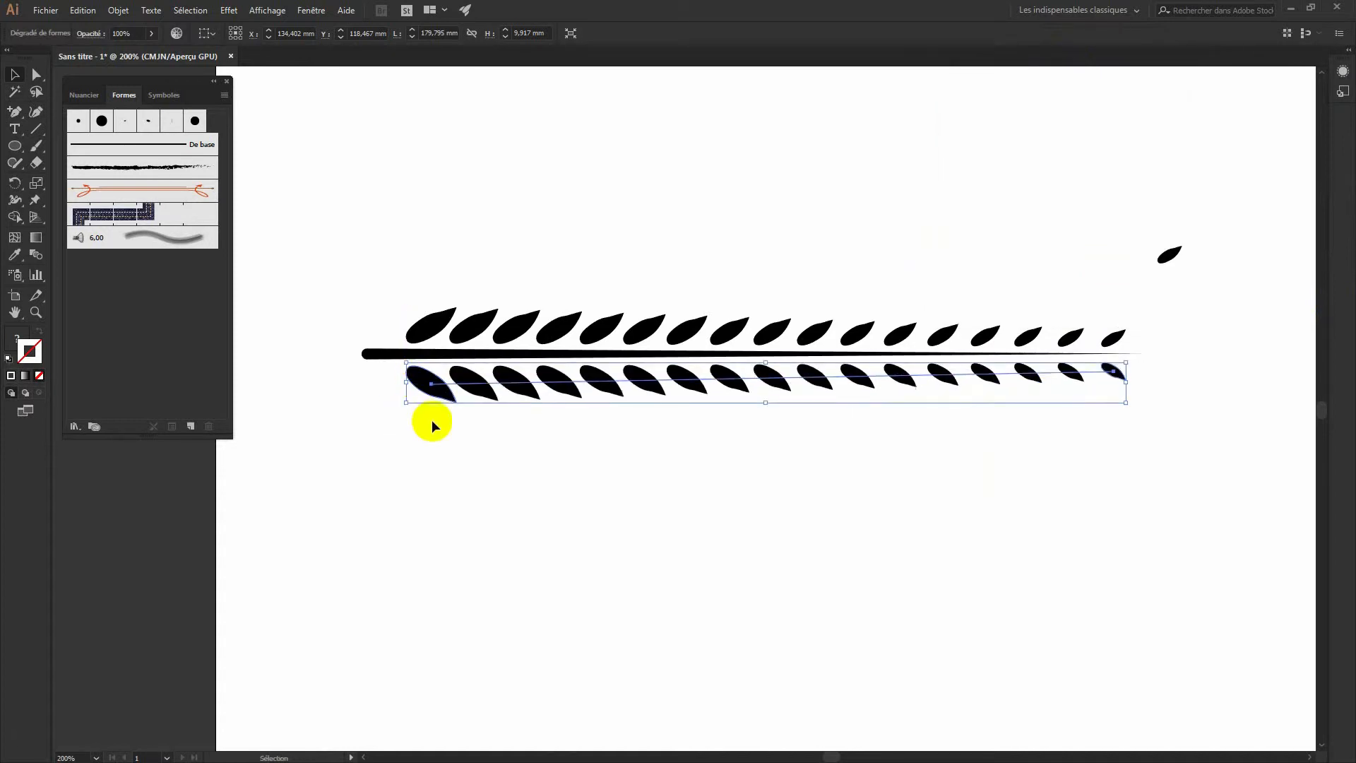
# Move the spare small leaf onto the bar's tip at about X 230.5 mm, Y 101.1 mm, rotating it nearly horizontal.
pyautogui.click(481, 520)
pyautogui.moveTo(1177, 263); pyautogui.dragTo(1156, 351)
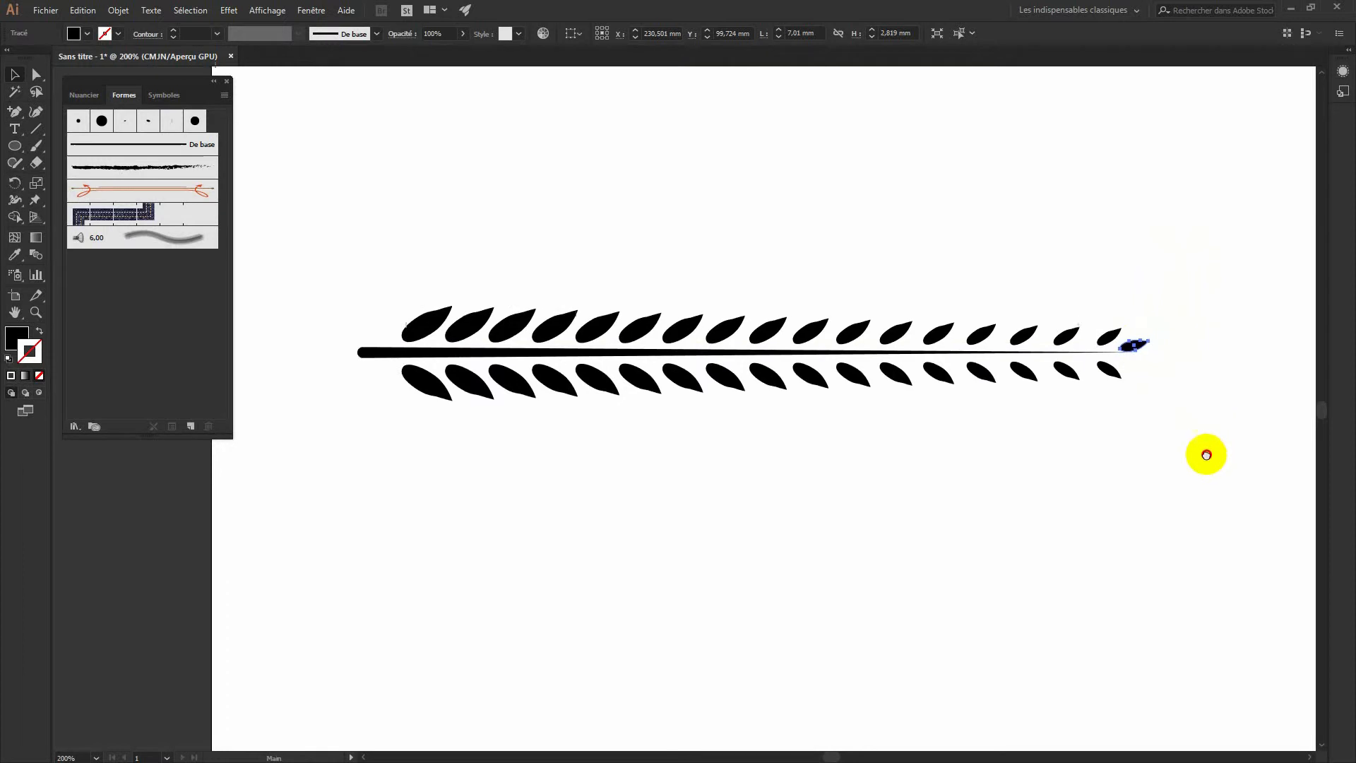
pyautogui.moveTo(1206, 454); pyautogui.dragTo(900, 500)
pyautogui.hotkey('ctrl', '+')
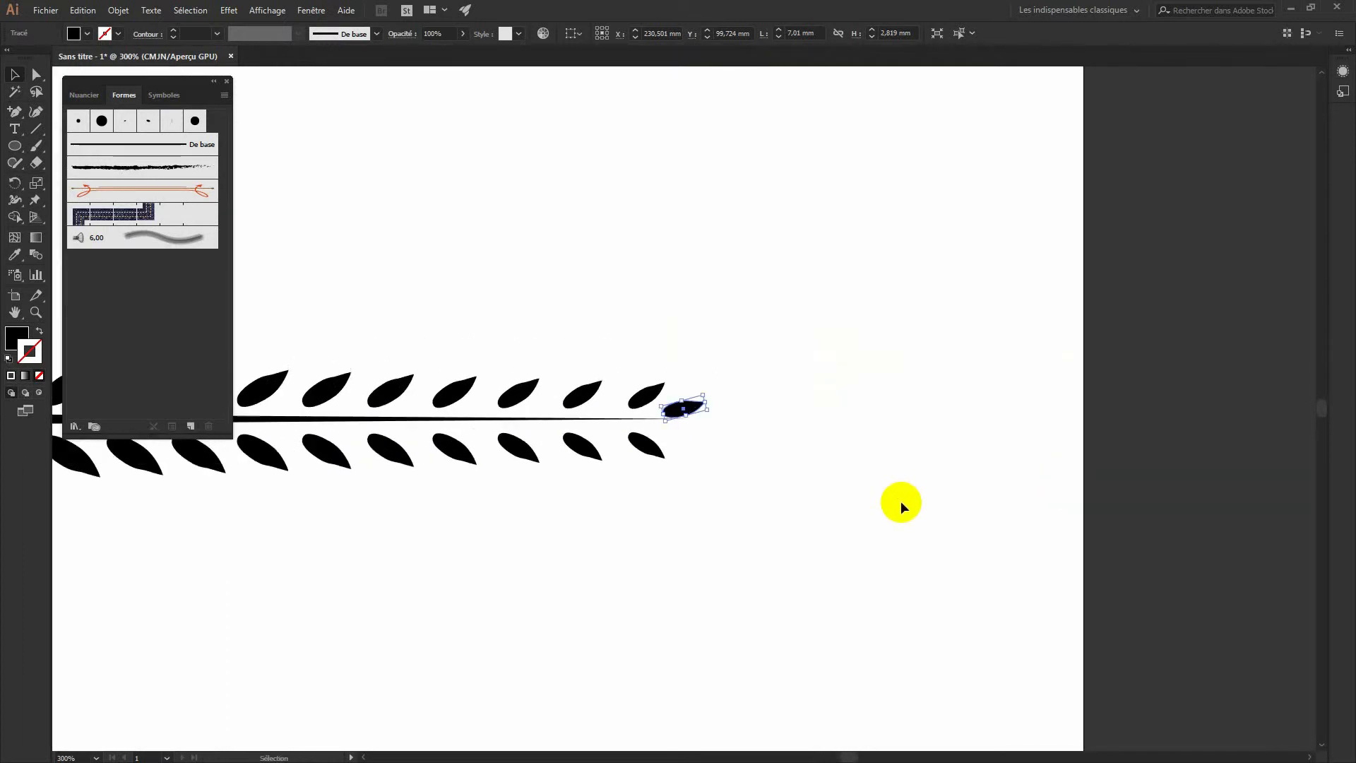
pyautogui.moveTo(711, 409); pyautogui.dragTo(703, 414)
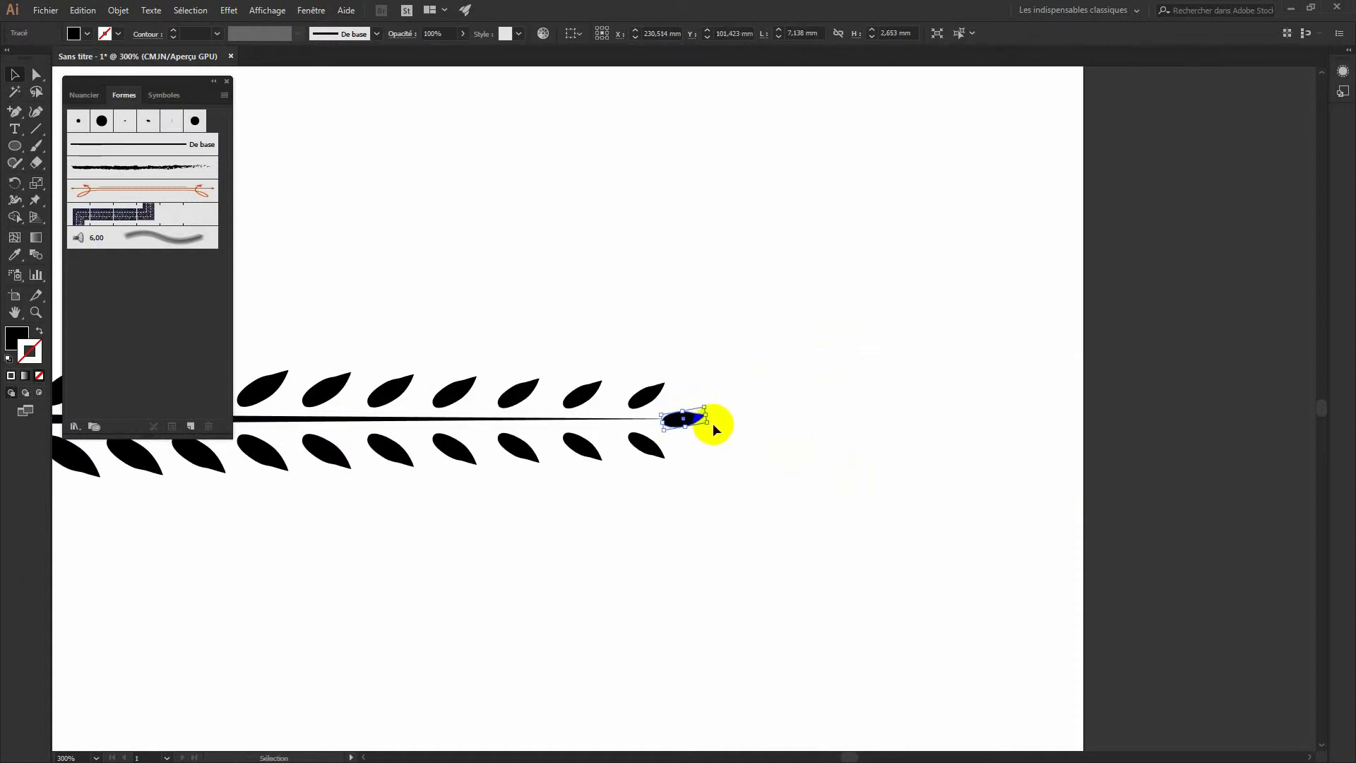
pyautogui.press('Up')
pyautogui.press('Down')
pyautogui.press('a')
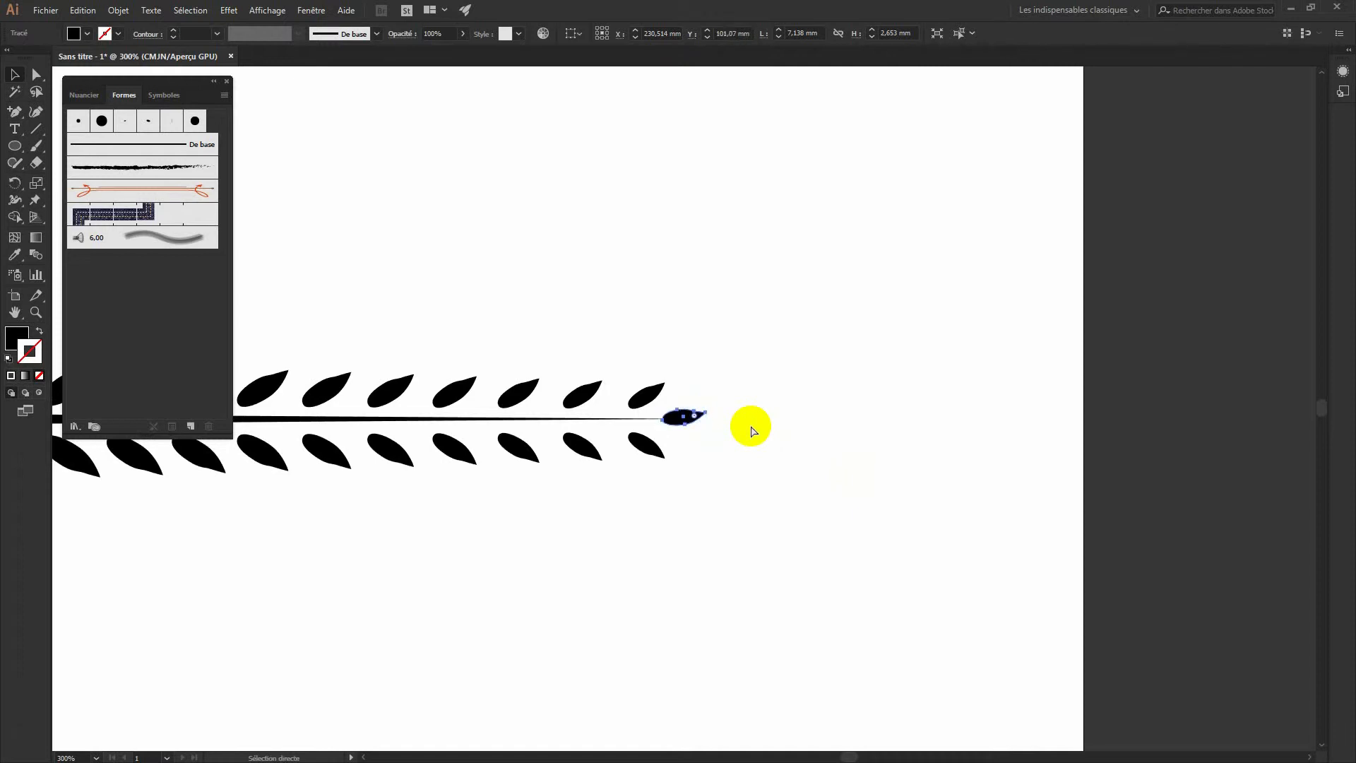
# Scale the complete branch artwork down to about 64.3 × 7.7 mm and place it in the artboard's upper-left corner.
pyautogui.hotkey('ctrl', '-')
pyautogui.hotkey('ctrl', '-')
pyautogui.hotkey('ctrl', '-')
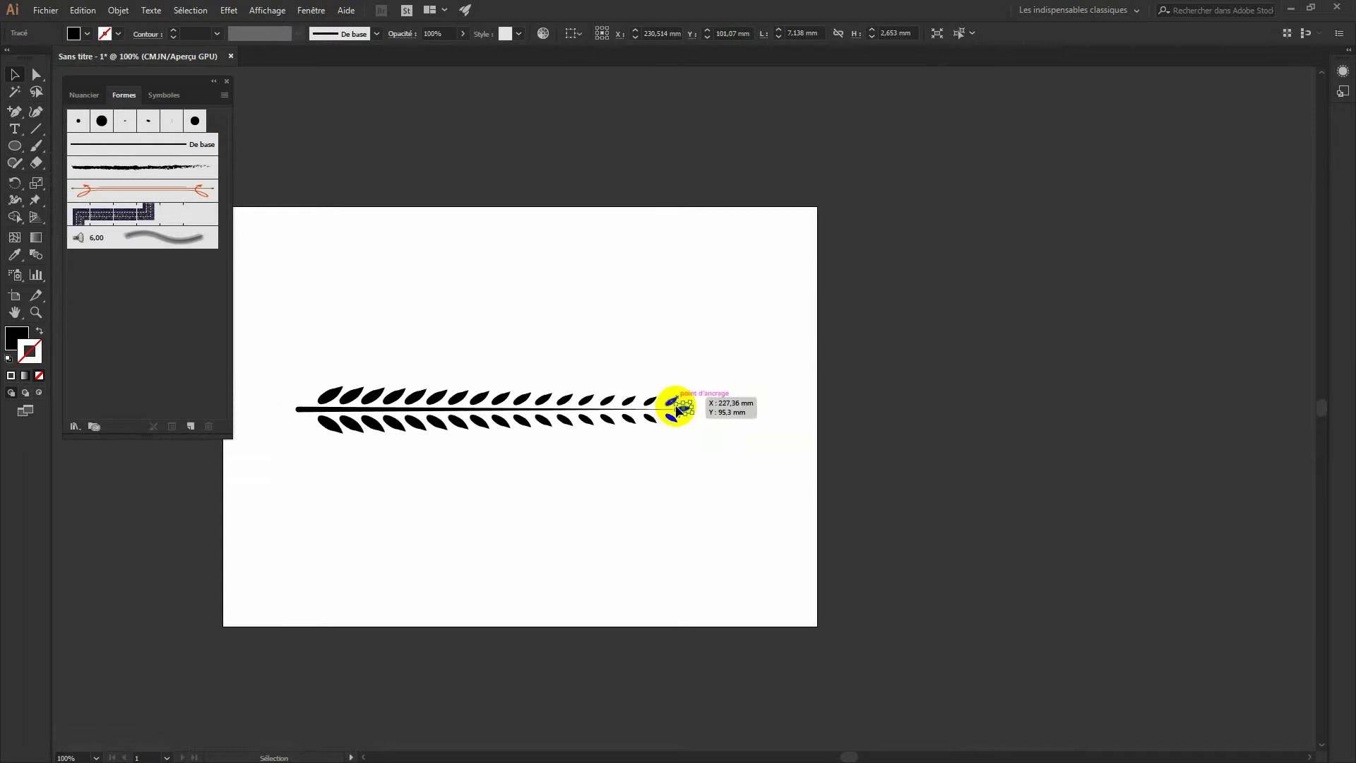
pyautogui.click(14, 74)
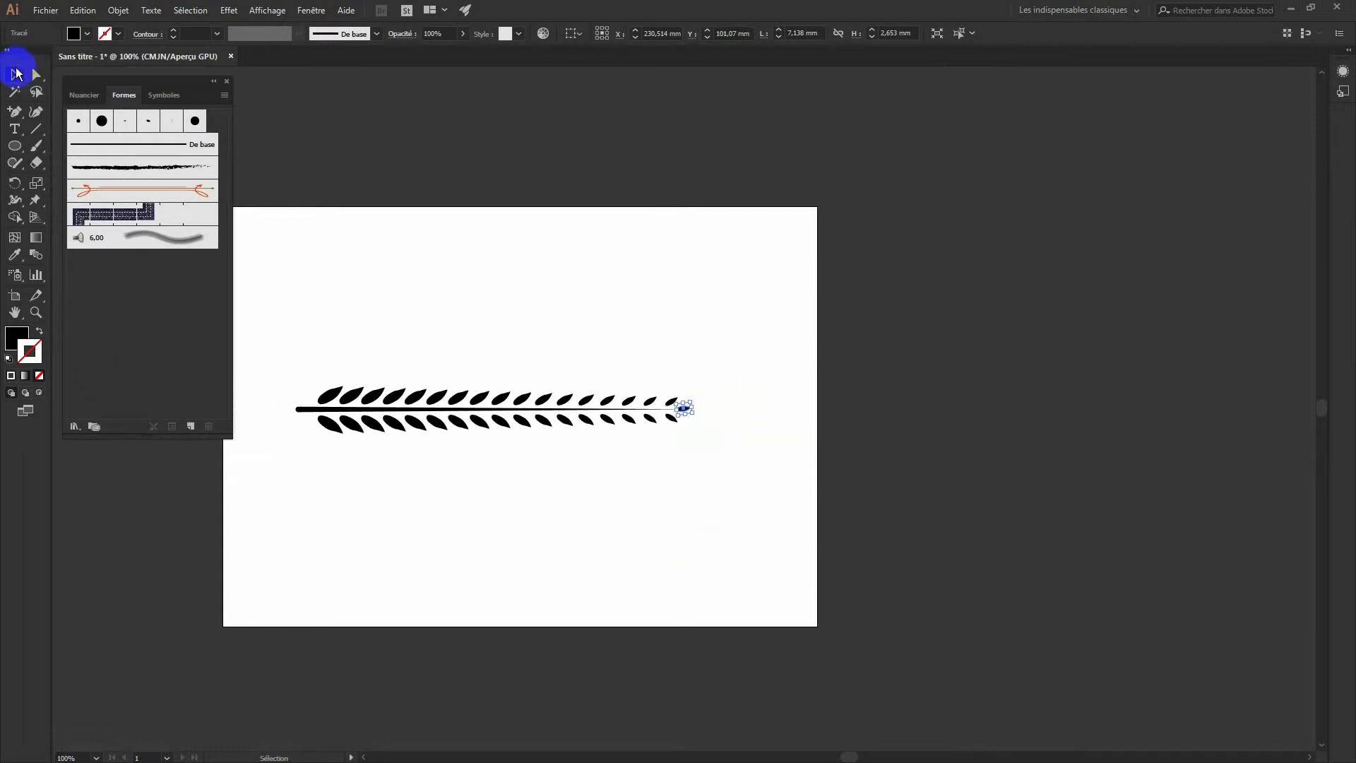
pyautogui.moveTo(271, 354); pyautogui.dragTo(754, 487)
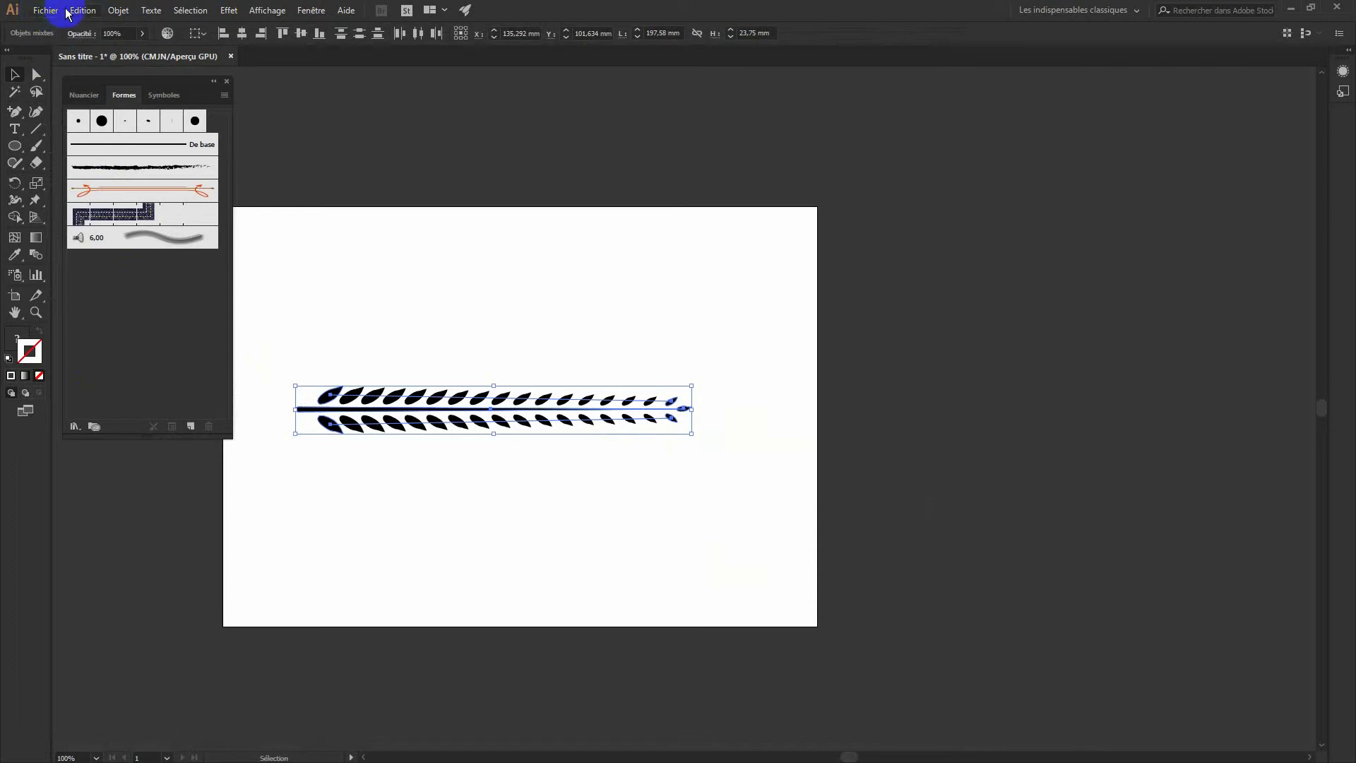
pyautogui.moveTo(690, 431); pyautogui.dragTo(322, 245)
pyautogui.moveTo(415, 342); pyautogui.dragTo(699, 367)
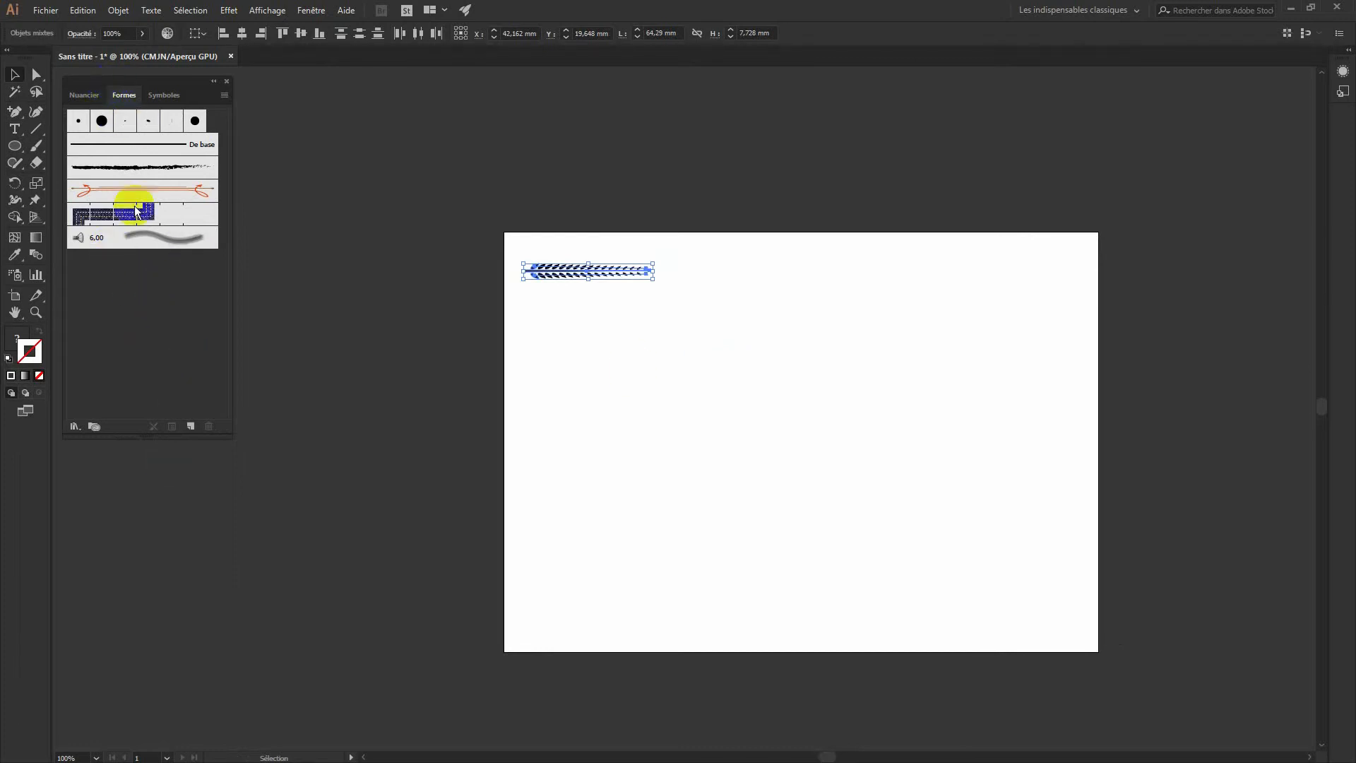
# Create a new brush from the scaled branch artwork, choosing Forme artistique as the brush type.
pyautogui.click(103, 97)
pyautogui.click(123, 96)
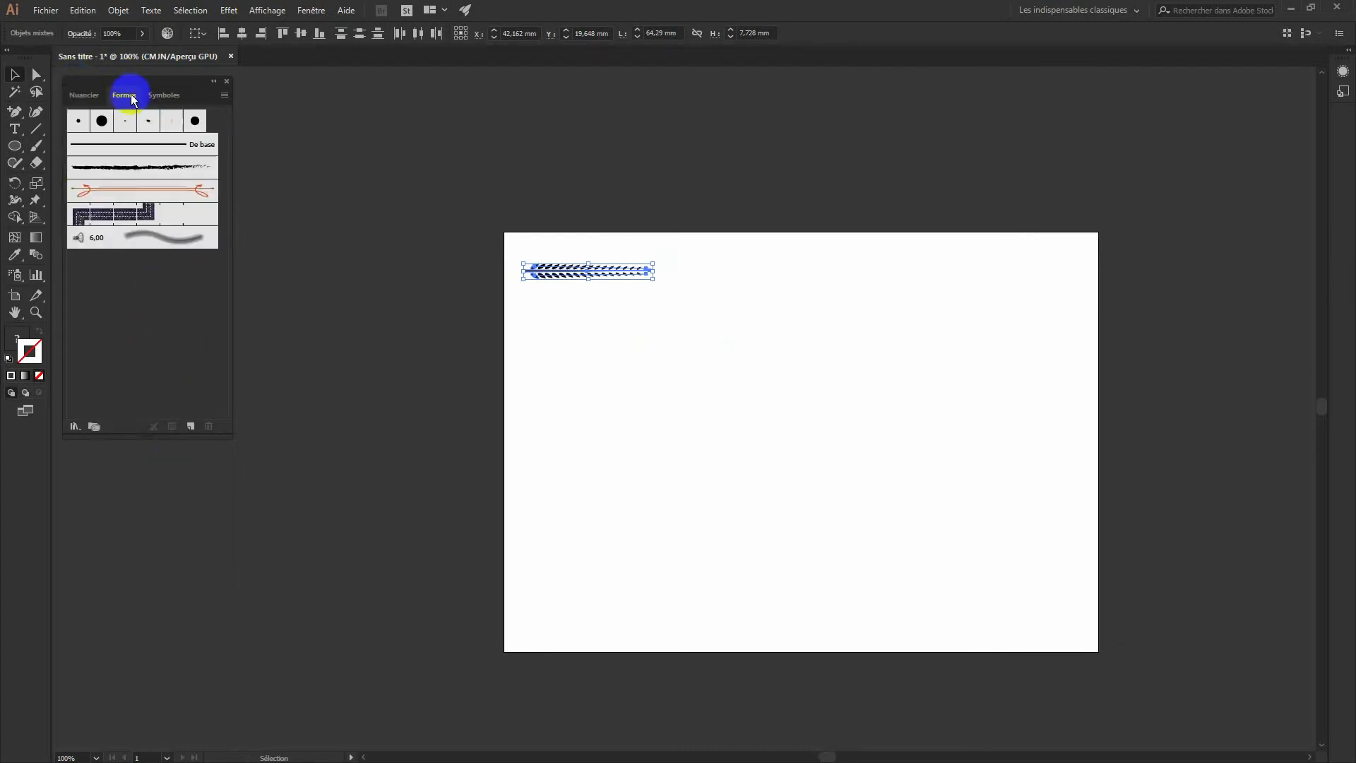
pyautogui.click(614, 273)
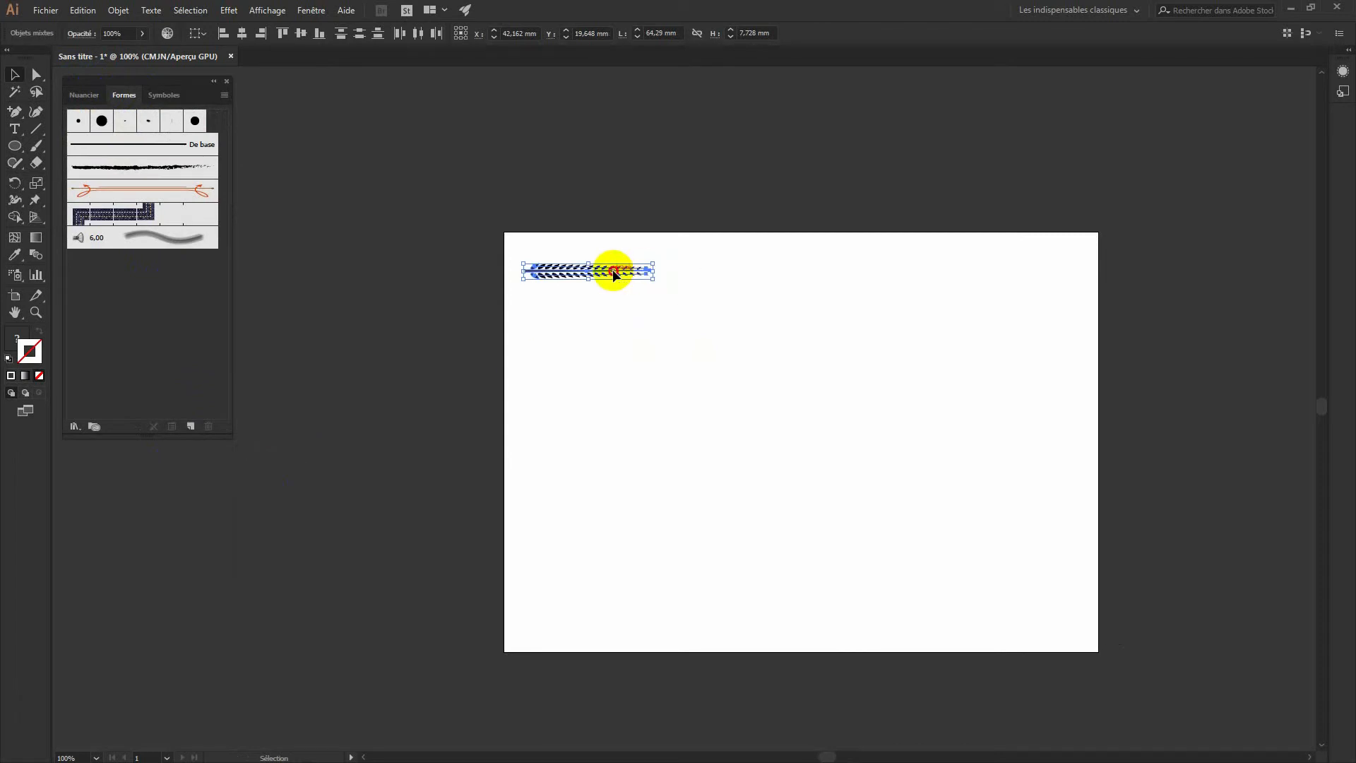
pyautogui.moveTo(614, 272)
pyautogui.mouseDown()
pyautogui.moveTo(227, 306)
pyautogui.moveTo(142, 298)
pyautogui.moveTo(195, 358)
pyautogui.moveTo(141, 318)
pyautogui.mouseUp()
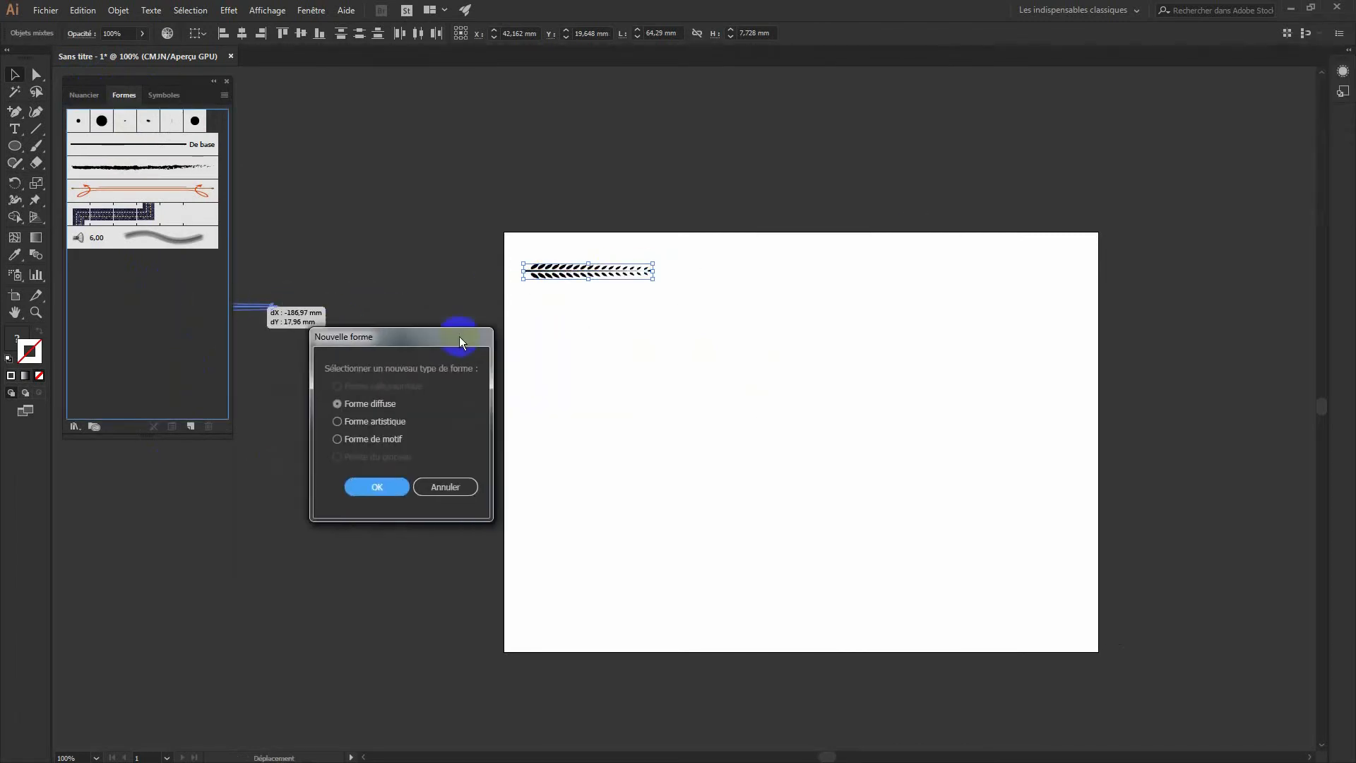
pyautogui.click(342, 472)
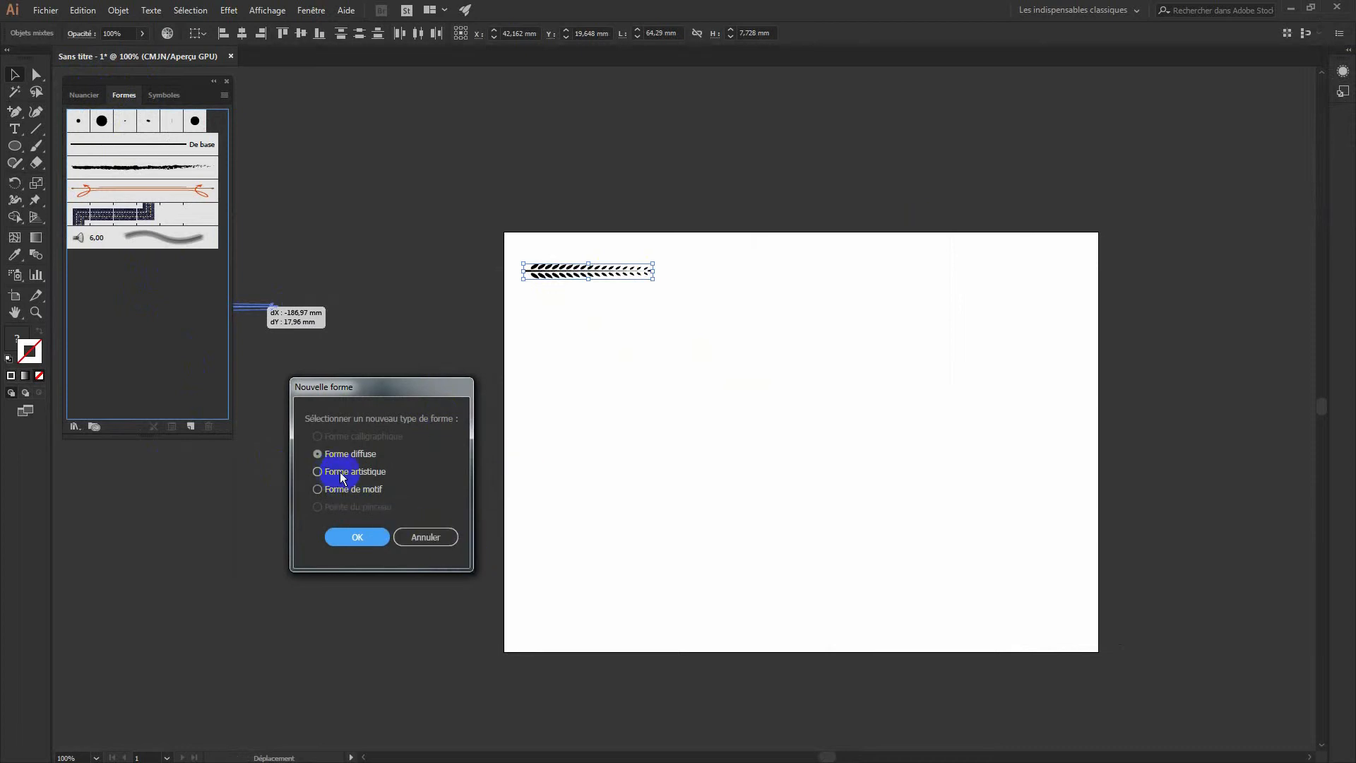
pyautogui.click(350, 549)
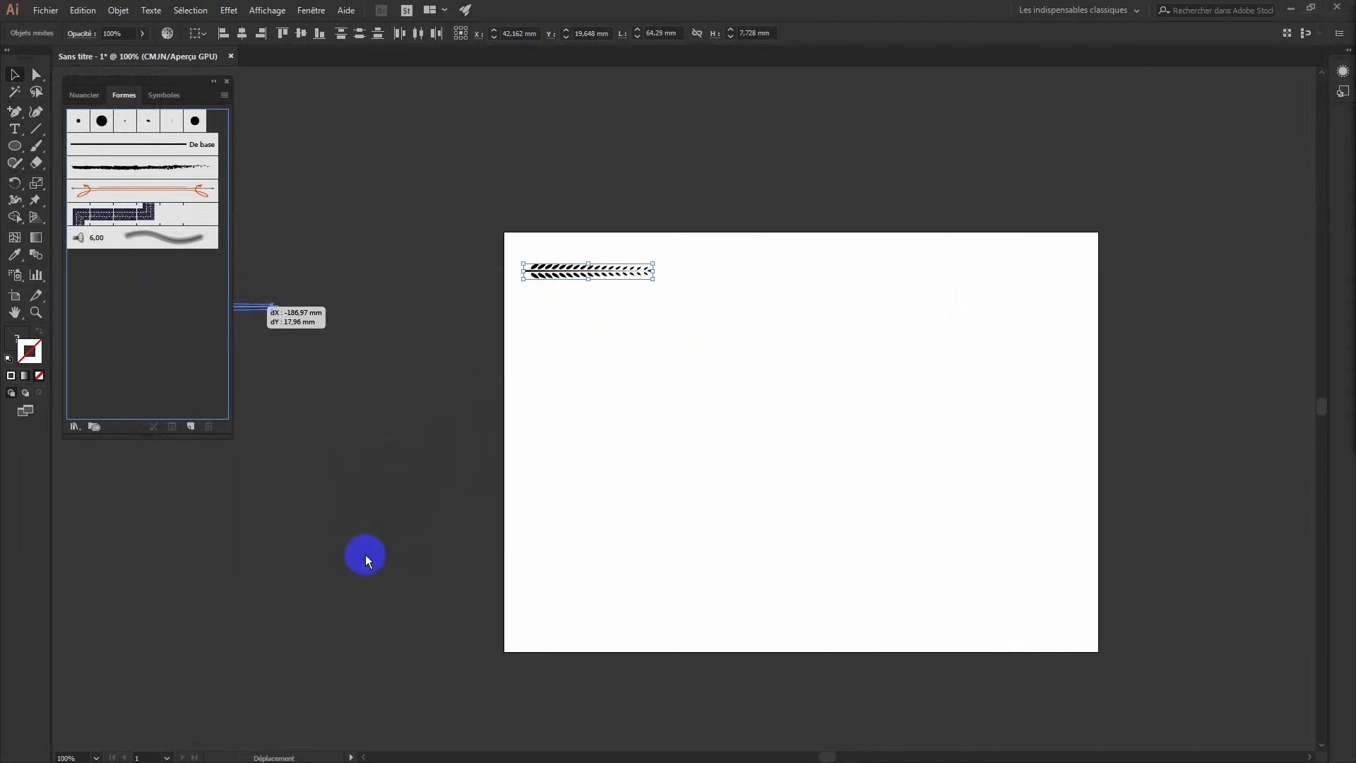
# Set the art brush's coloration mode to Teintes et ombres, keeping the width Fixe, and accept the brush options.
pyautogui.moveTo(809, 243); pyautogui.dragTo(670, 147)
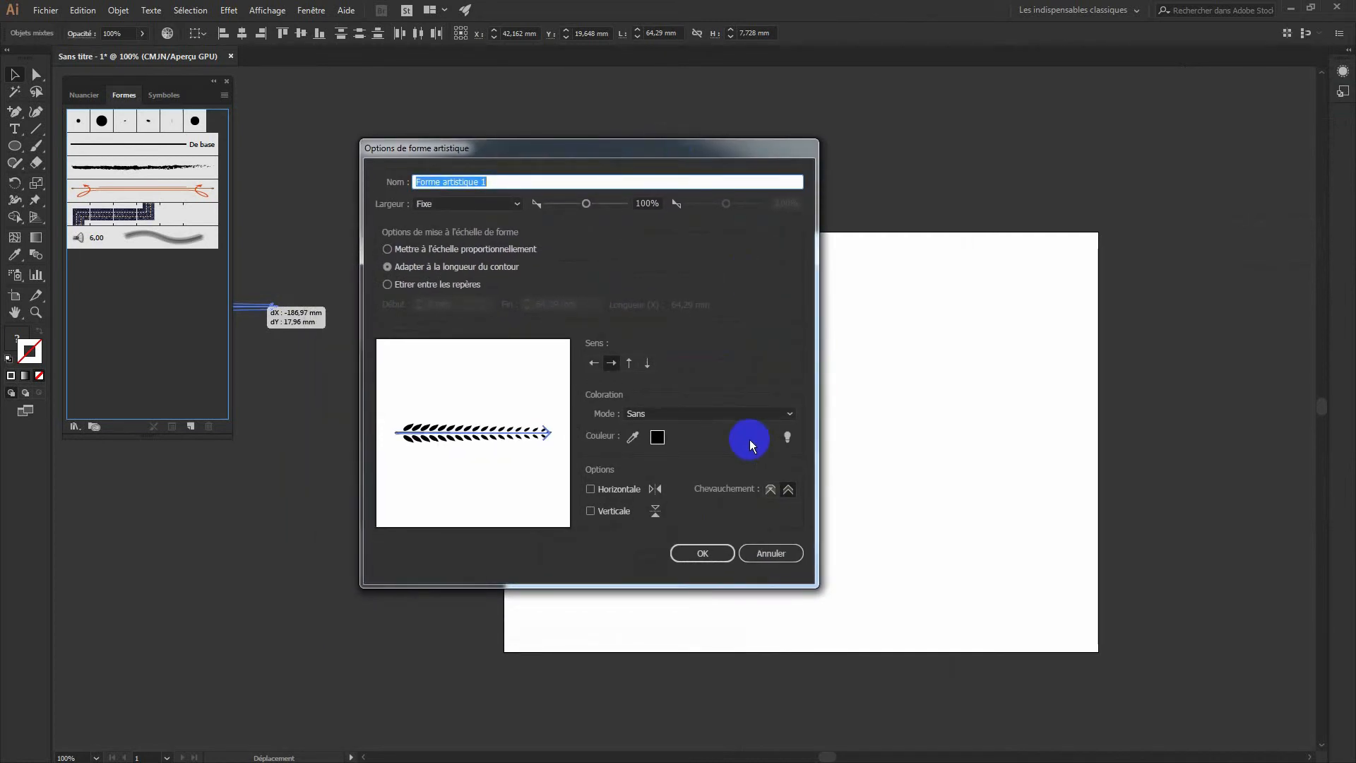
pyautogui.click(518, 204)
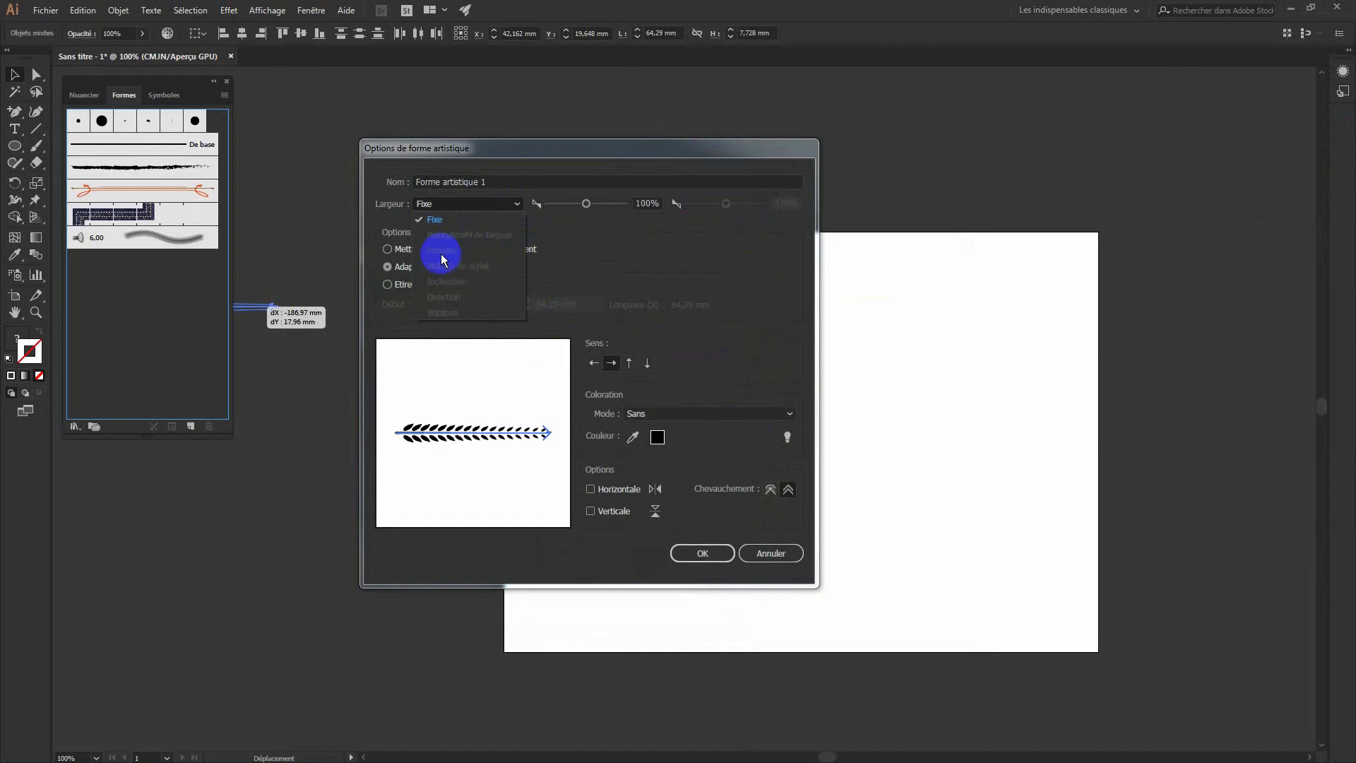
pyautogui.click(515, 203)
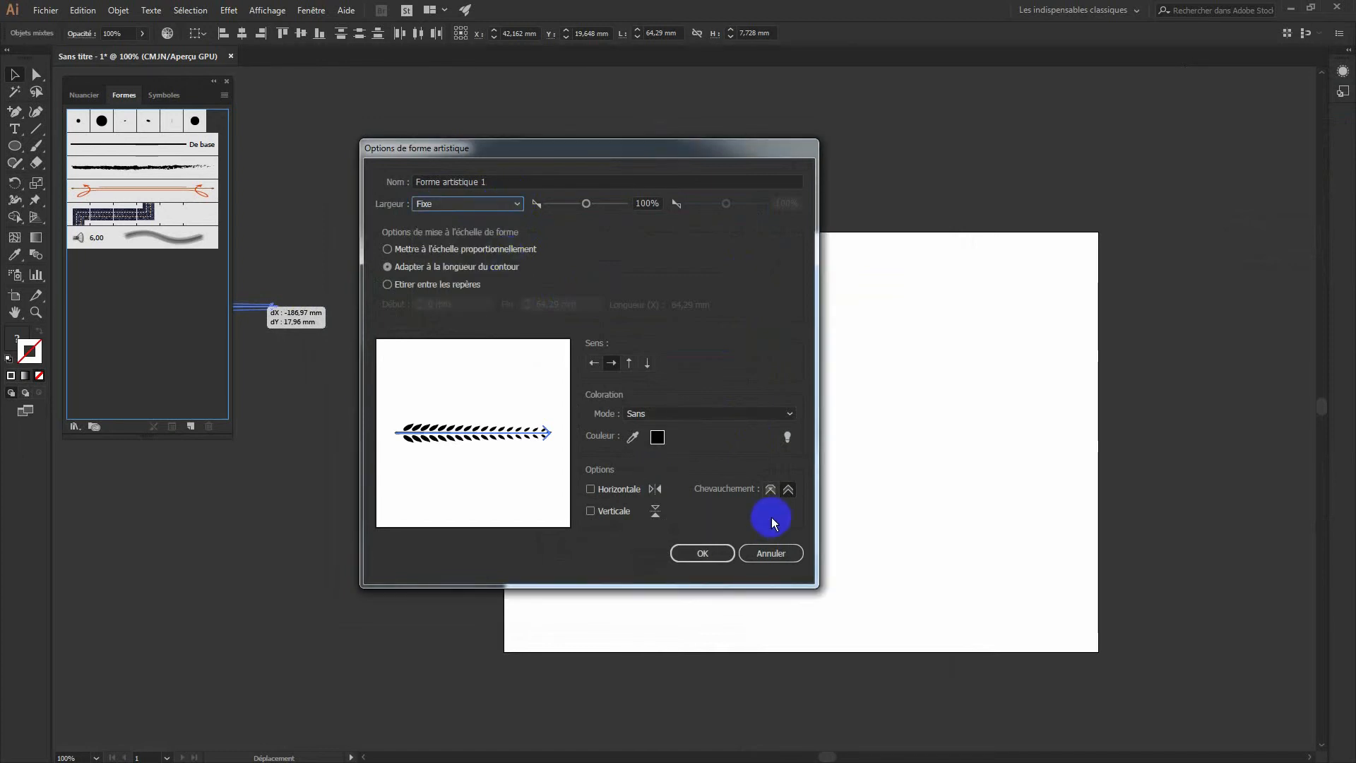
pyautogui.click(788, 418)
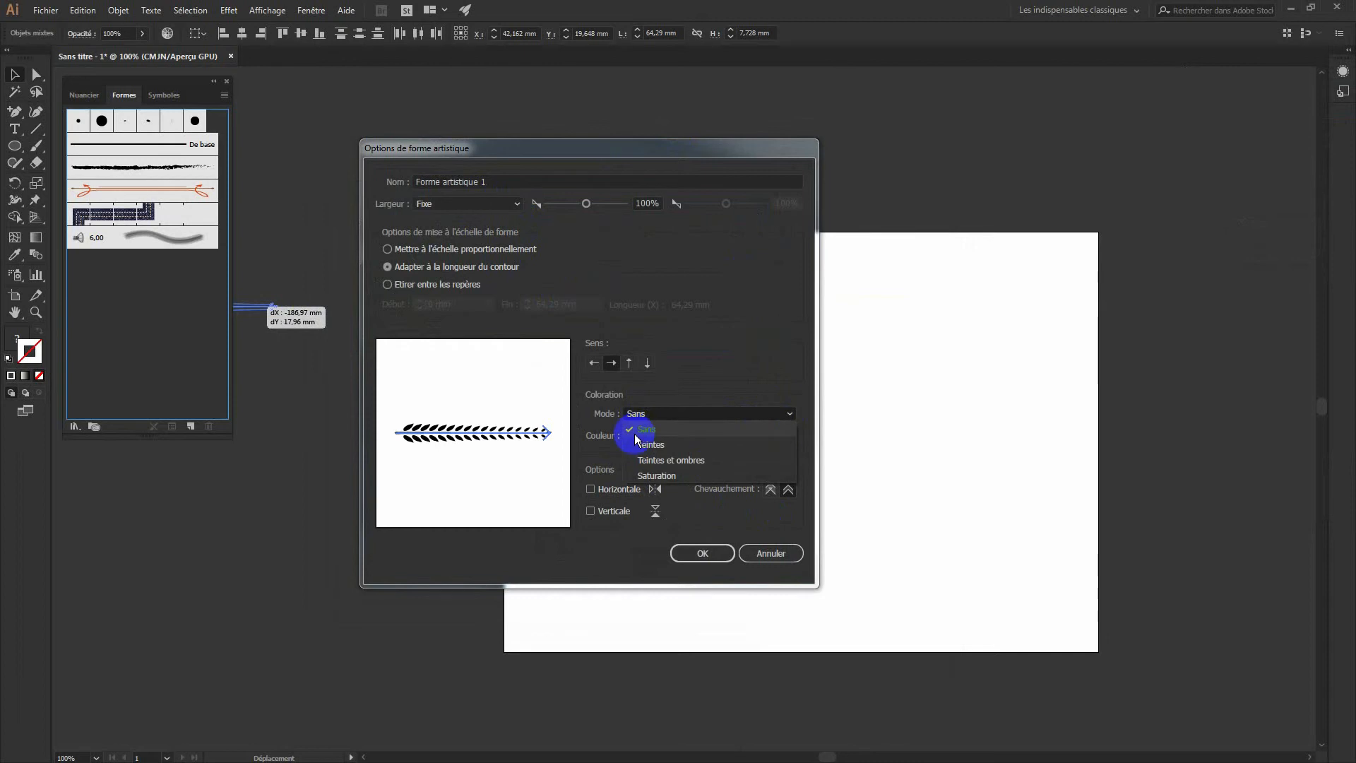
pyautogui.click(790, 413)
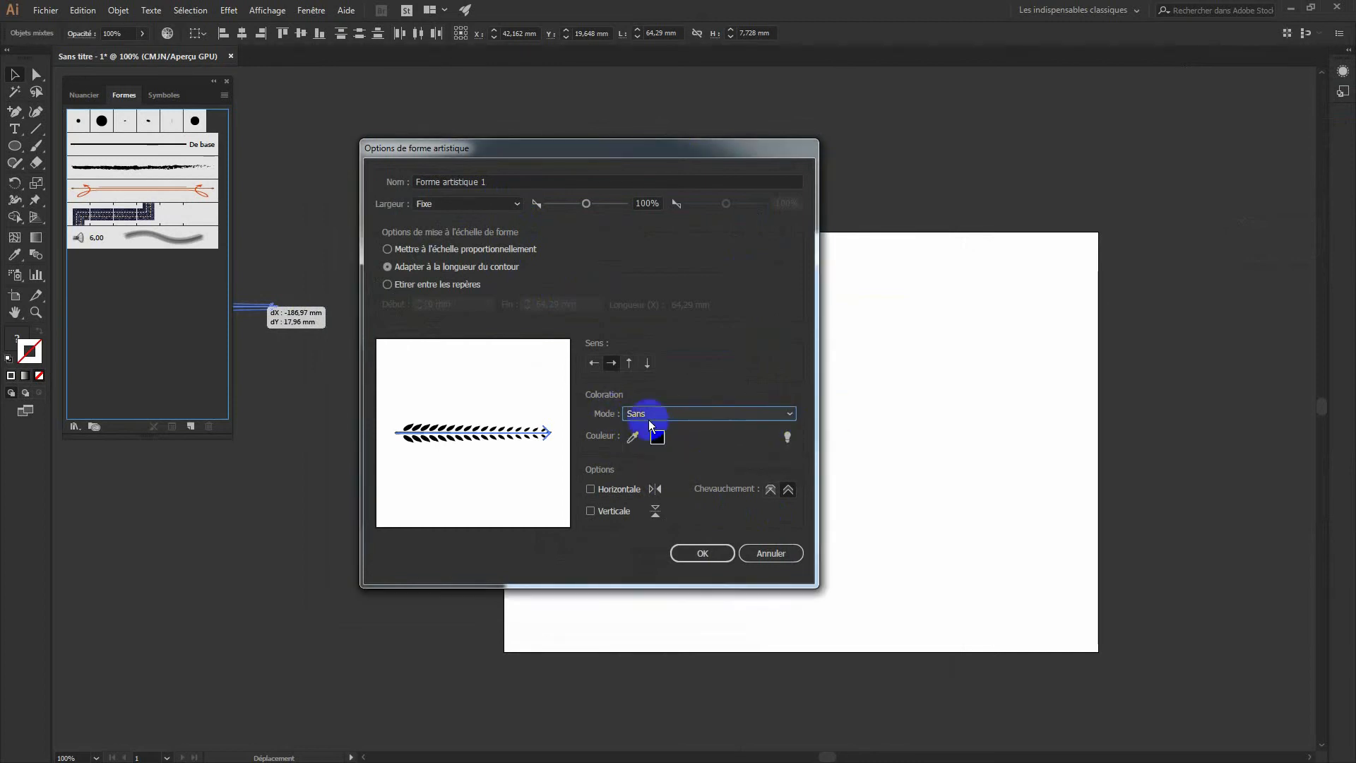
pyautogui.click(788, 415)
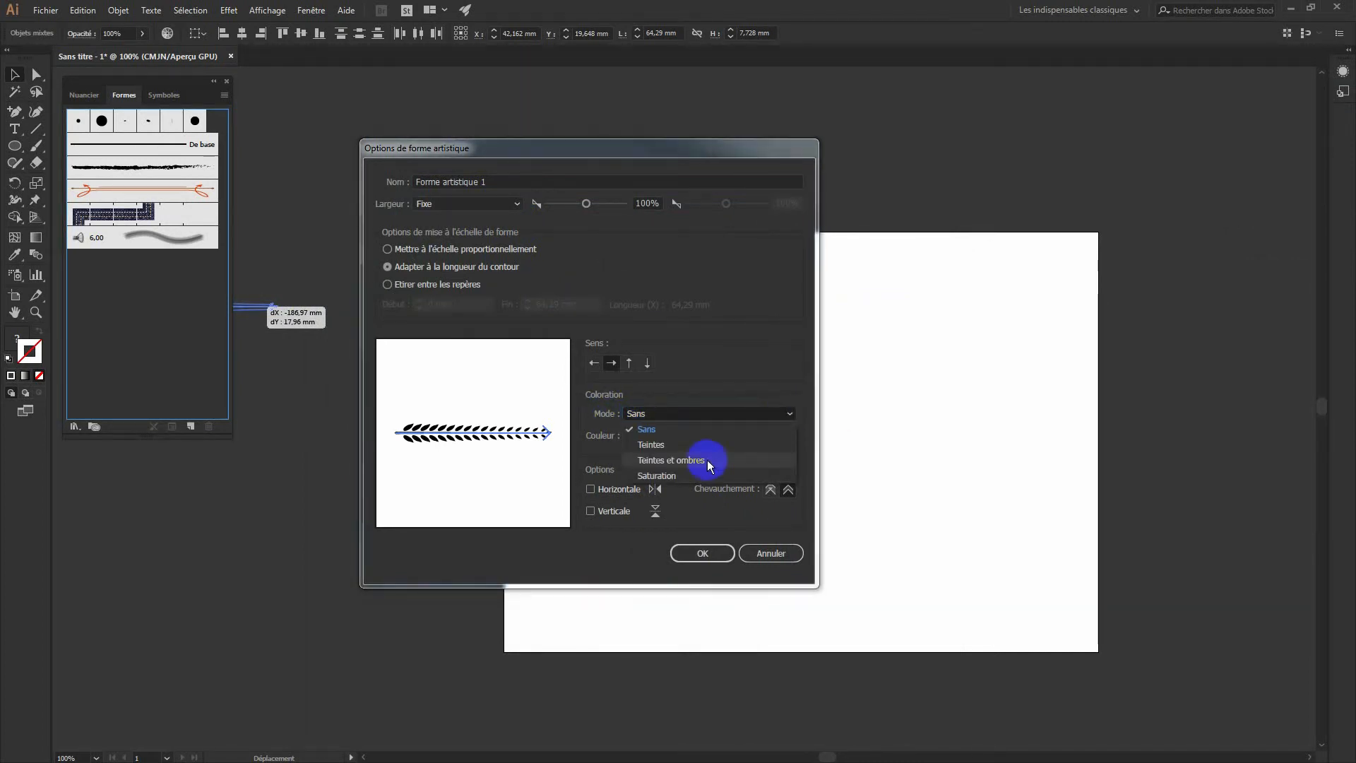
pyautogui.click(663, 459)
pyautogui.click(754, 555)
pyautogui.click(703, 554)
# Draw a circle about 102.5 mm in diameter below the branch, with a black stroke and no fill.
pyautogui.click(15, 145)
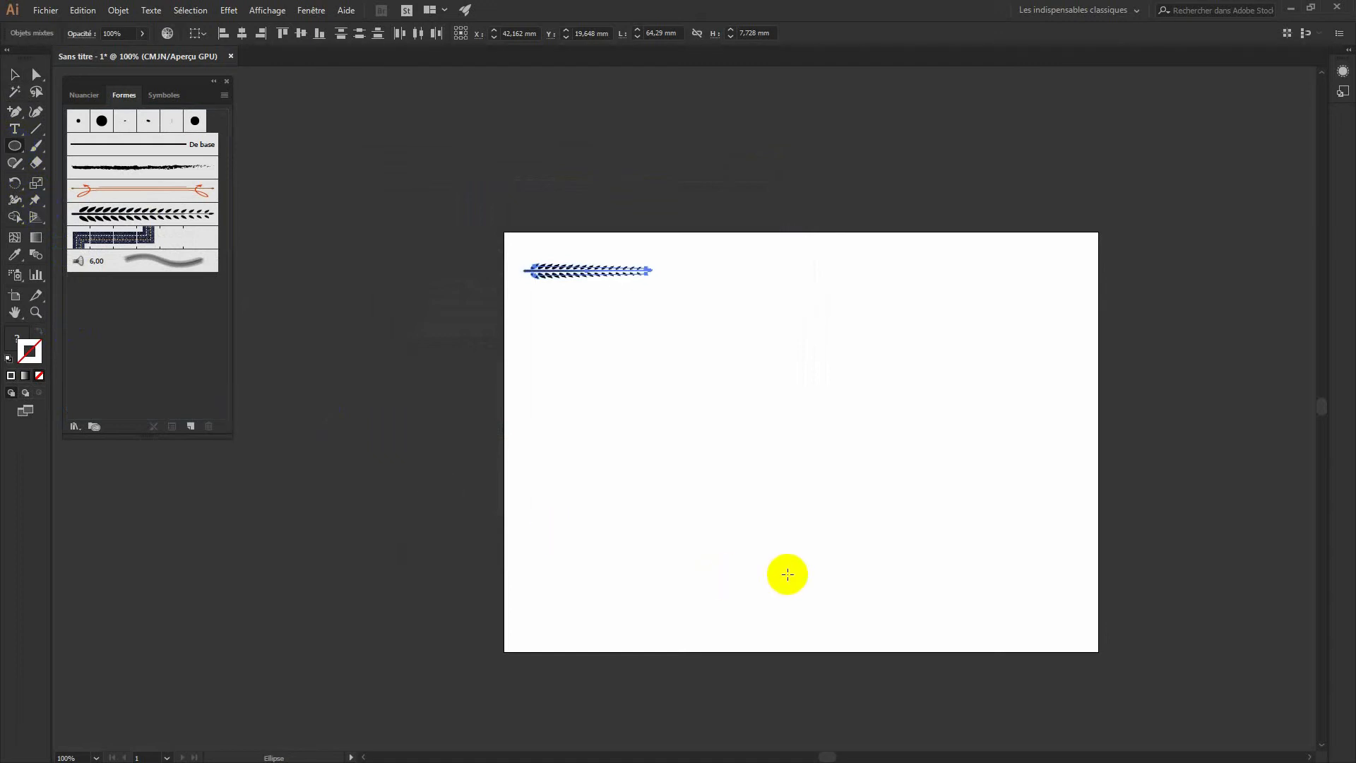
pyautogui.moveTo(679, 356); pyautogui.dragTo(883, 562)
pyautogui.click(39, 331)
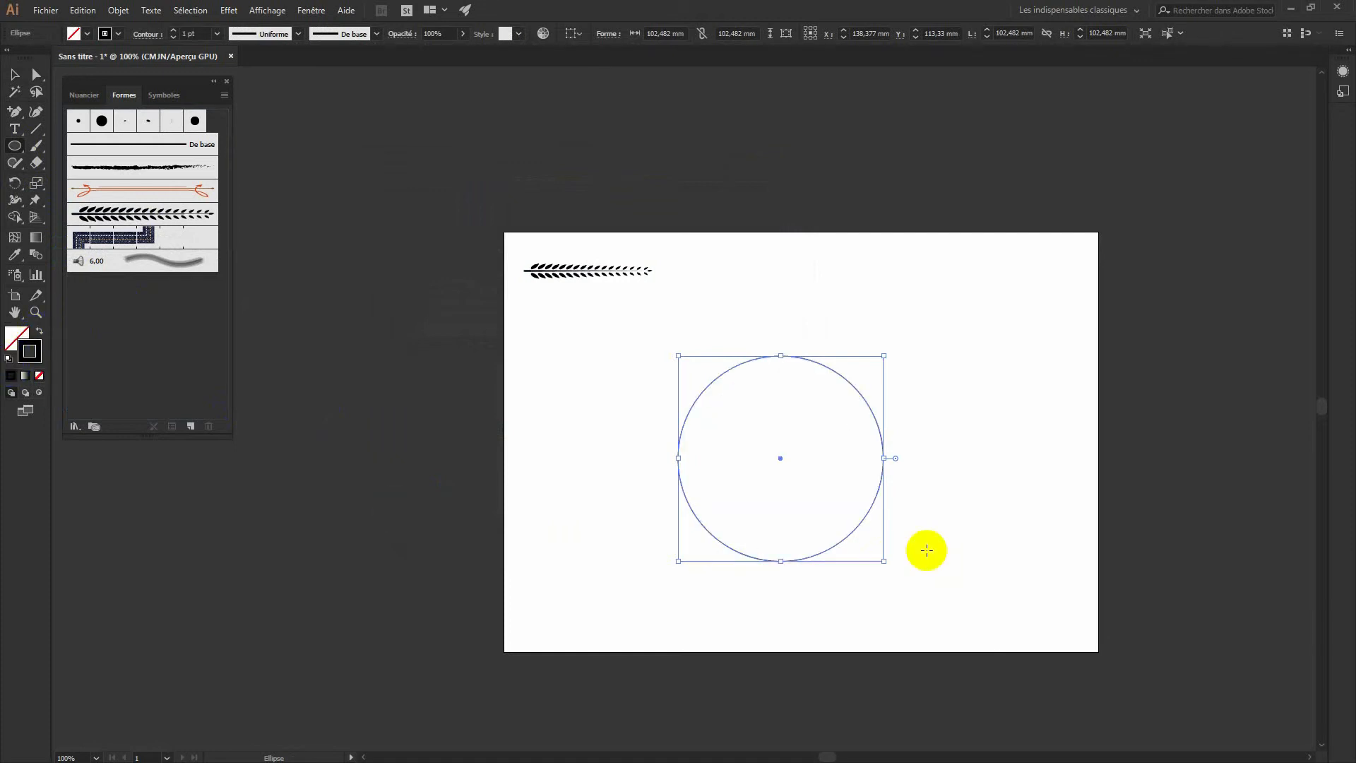
# Delete the circle's rightmost anchor point to leave an open left half-circle.
pyautogui.press('space')
pyautogui.moveTo(975, 539); pyautogui.dragTo(877, 450)
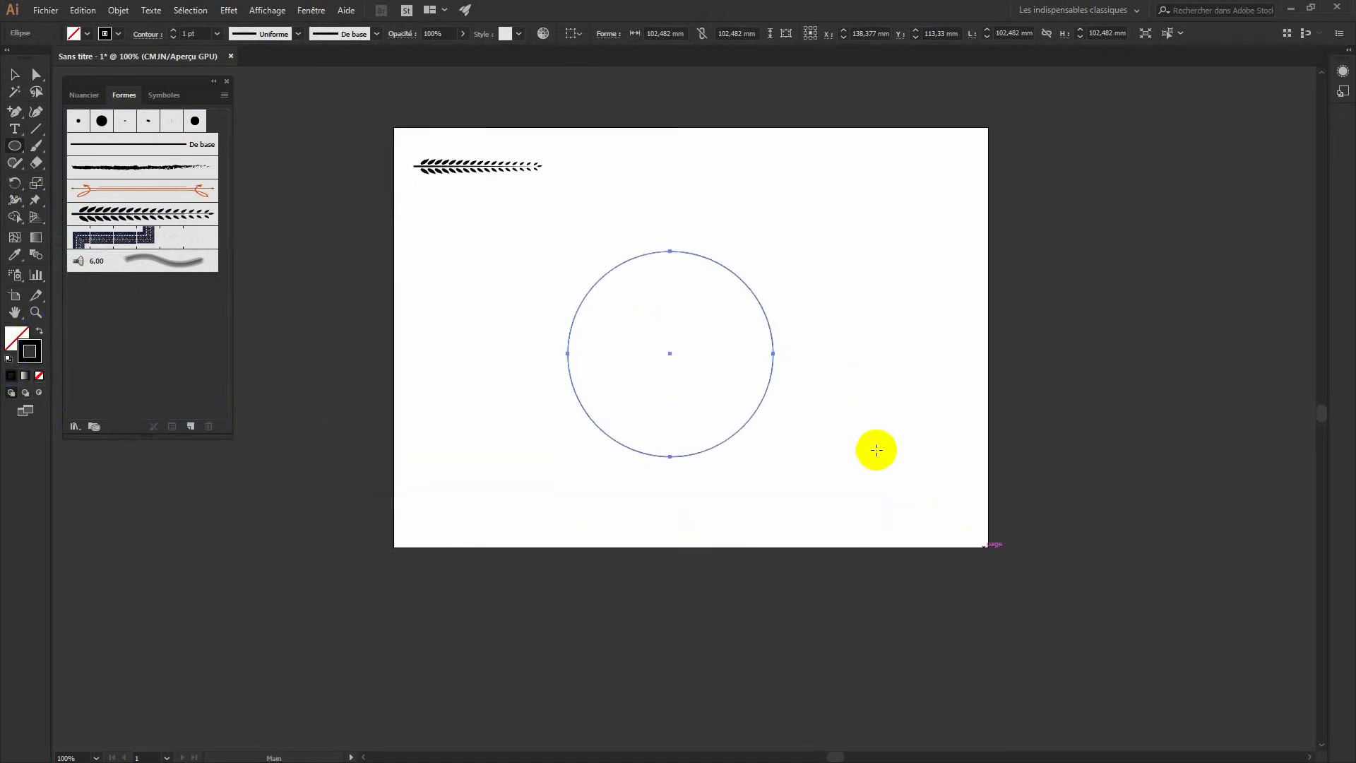
pyautogui.click(36, 74)
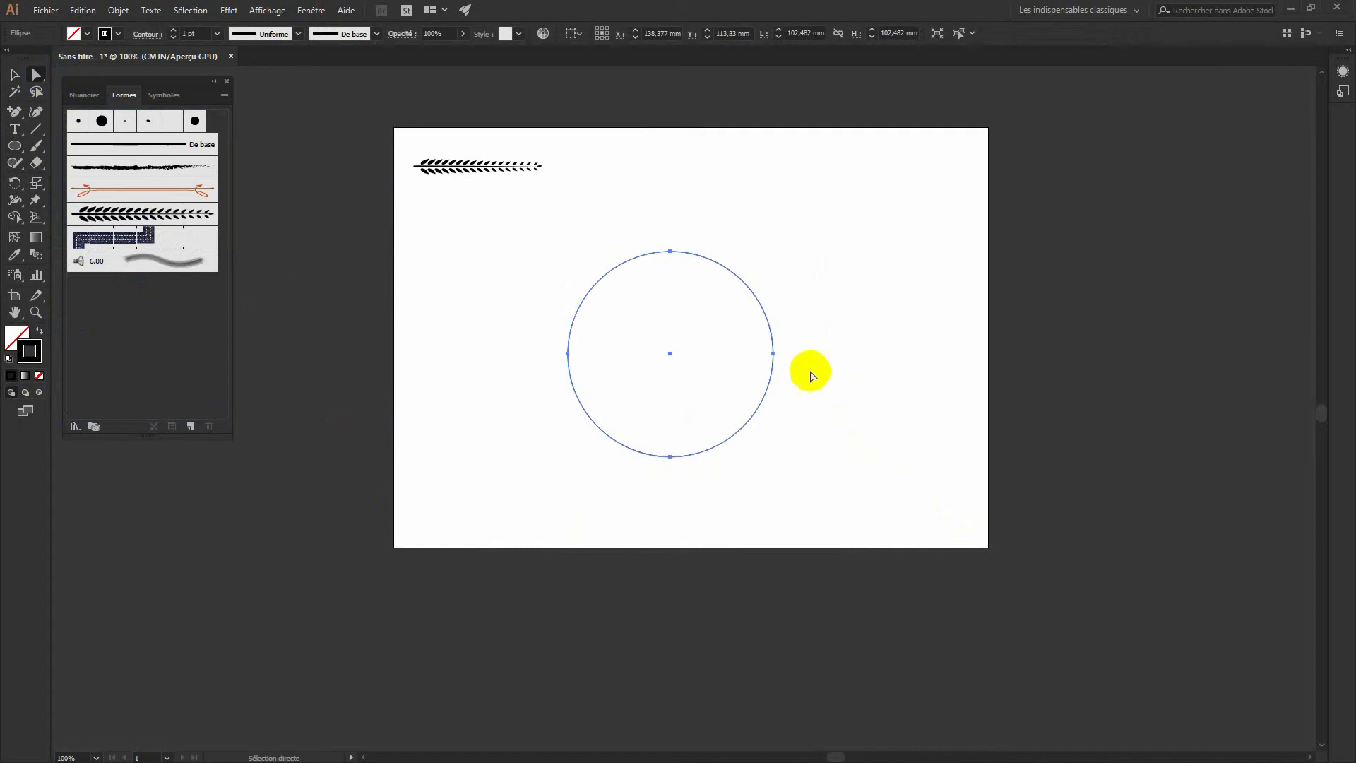
pyautogui.click(773, 353)
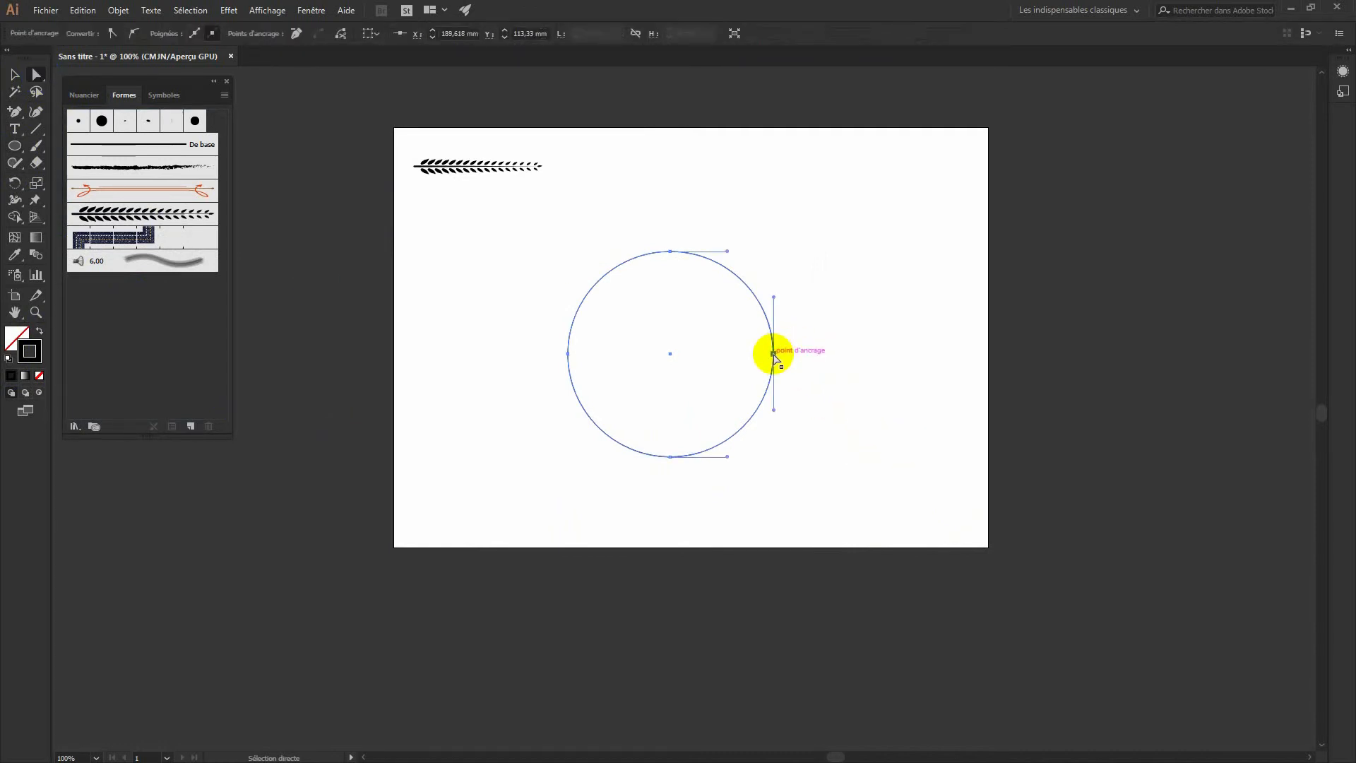
pyautogui.press('Delete')
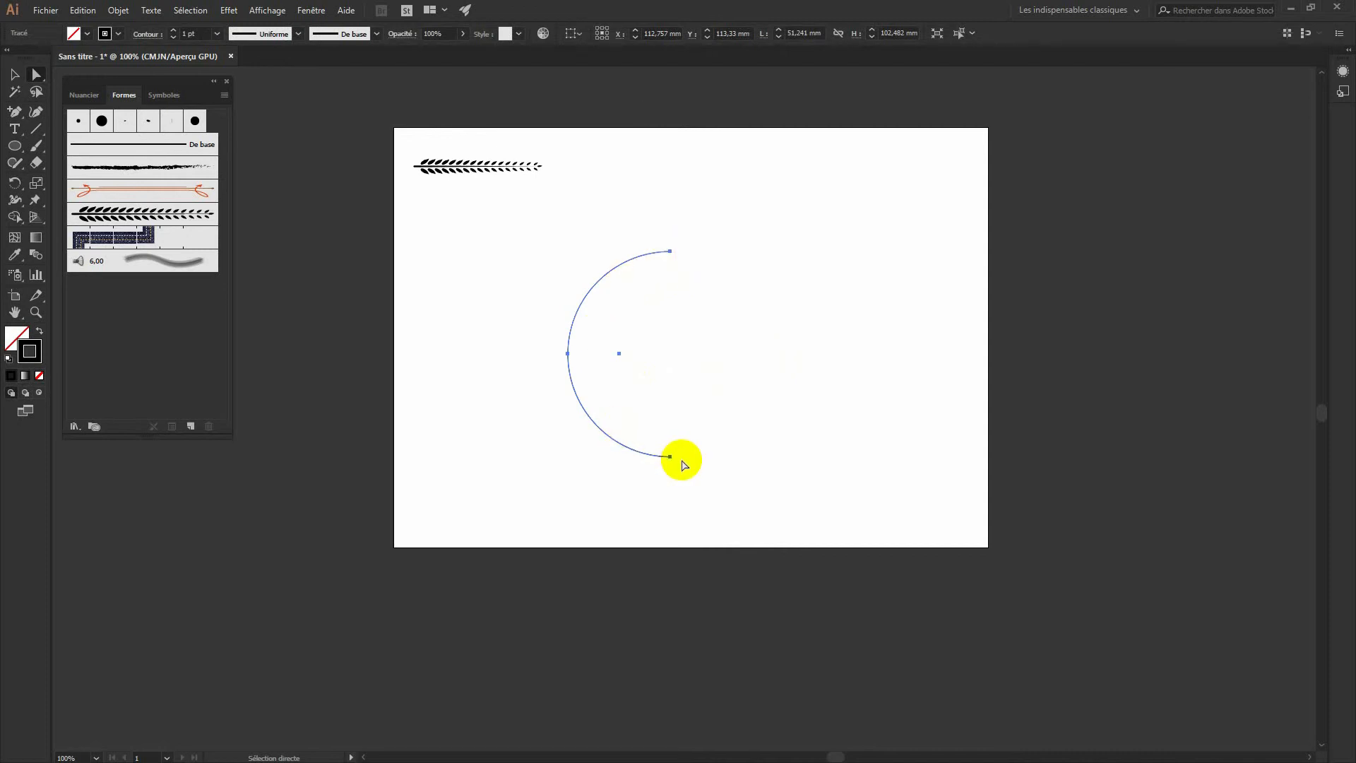
# Apply the leafy branch art brush to the half-circle and set its stroke weight to 3 pt.
pyautogui.click(120, 218)
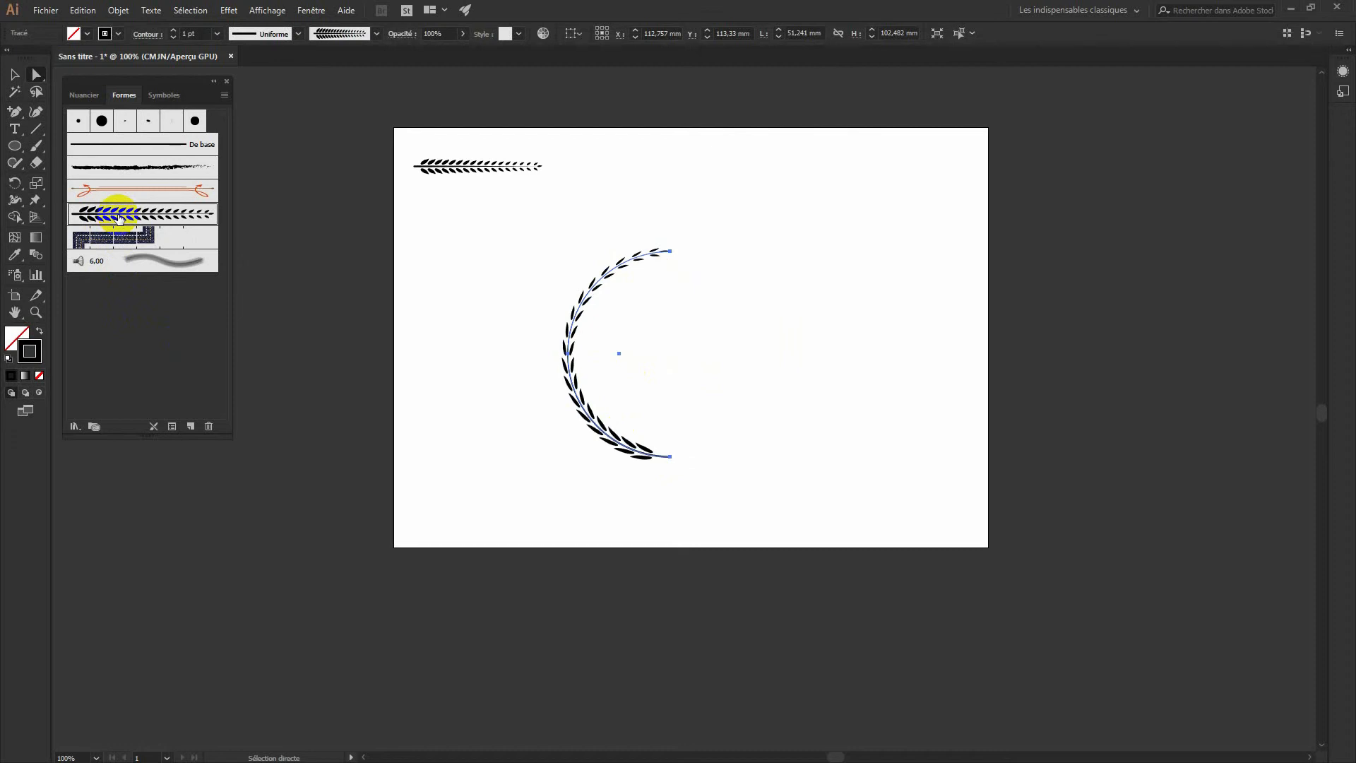
pyautogui.click(174, 31)
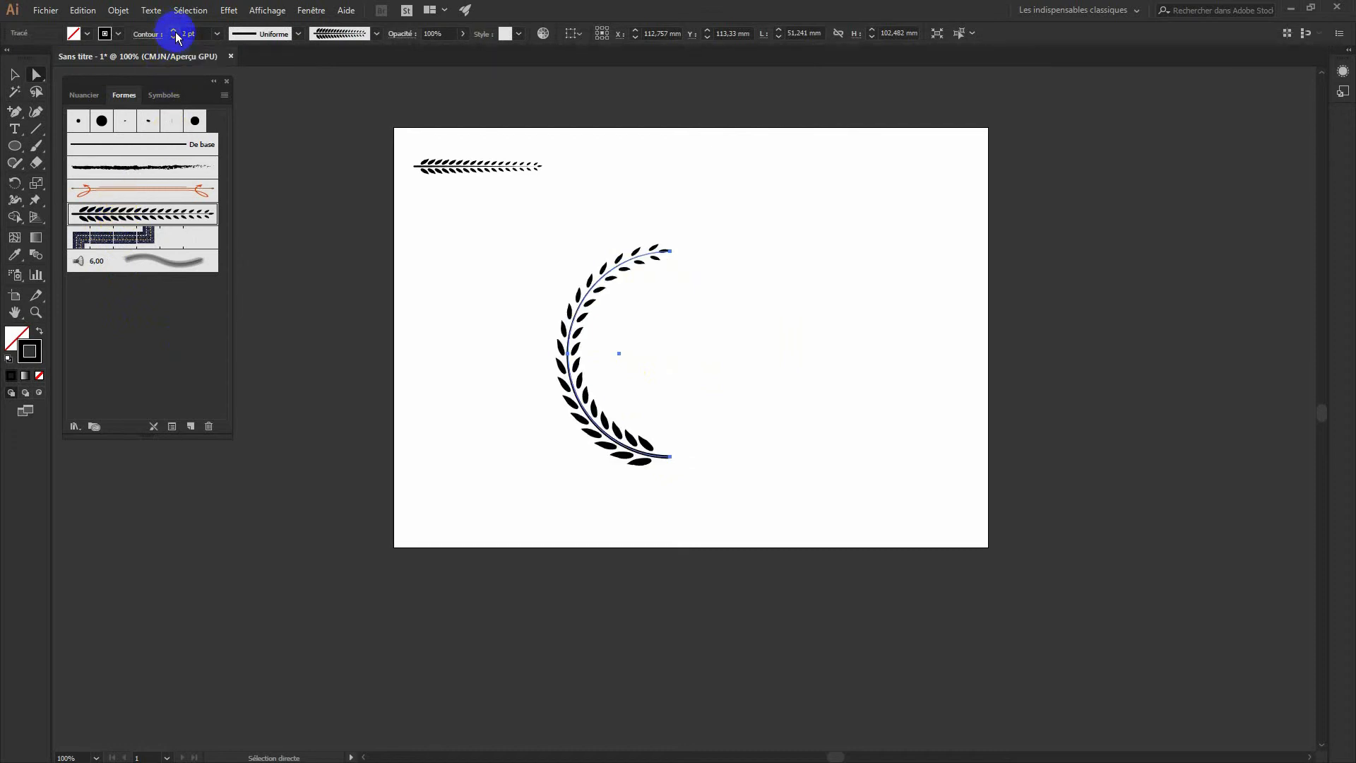
pyautogui.click(174, 32)
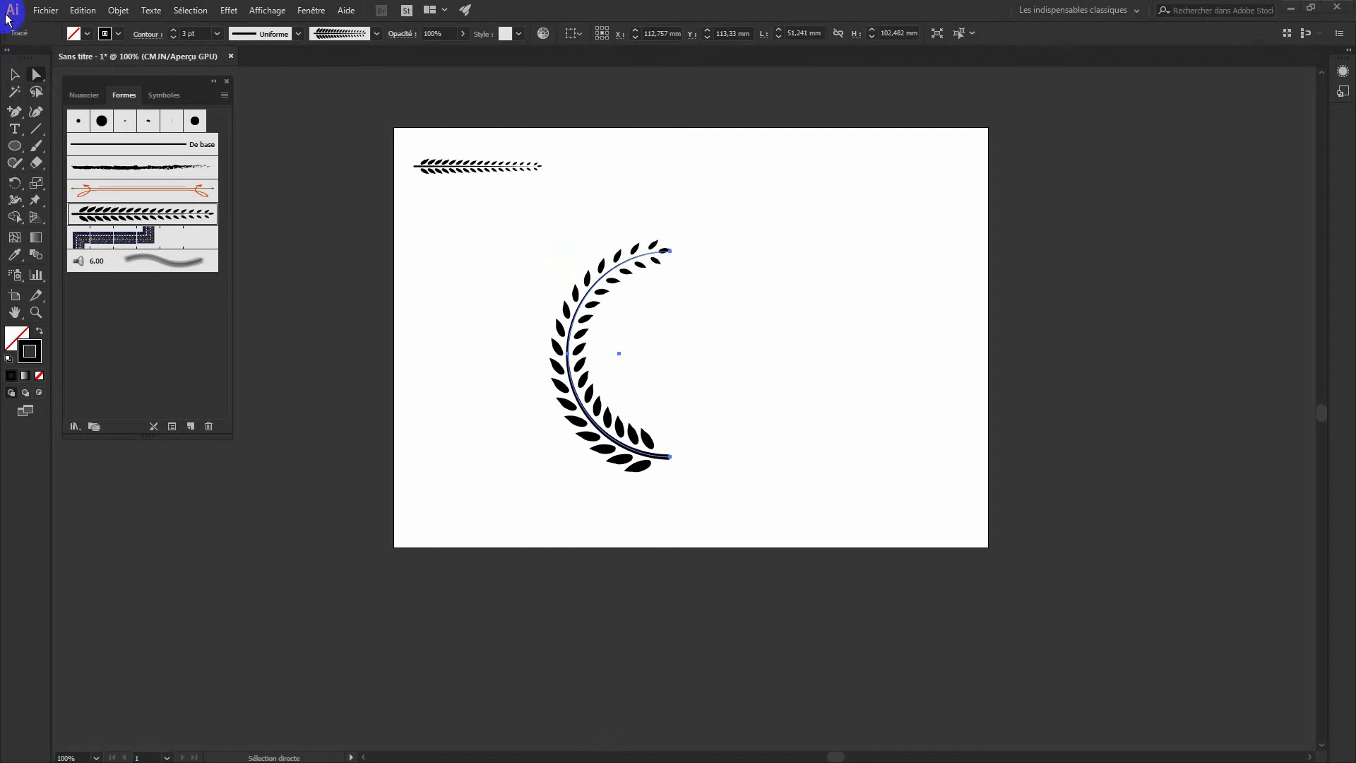
# Rotate the leafy arc slightly counterclockwise and paste a copy of it in front.
pyautogui.click(14, 71)
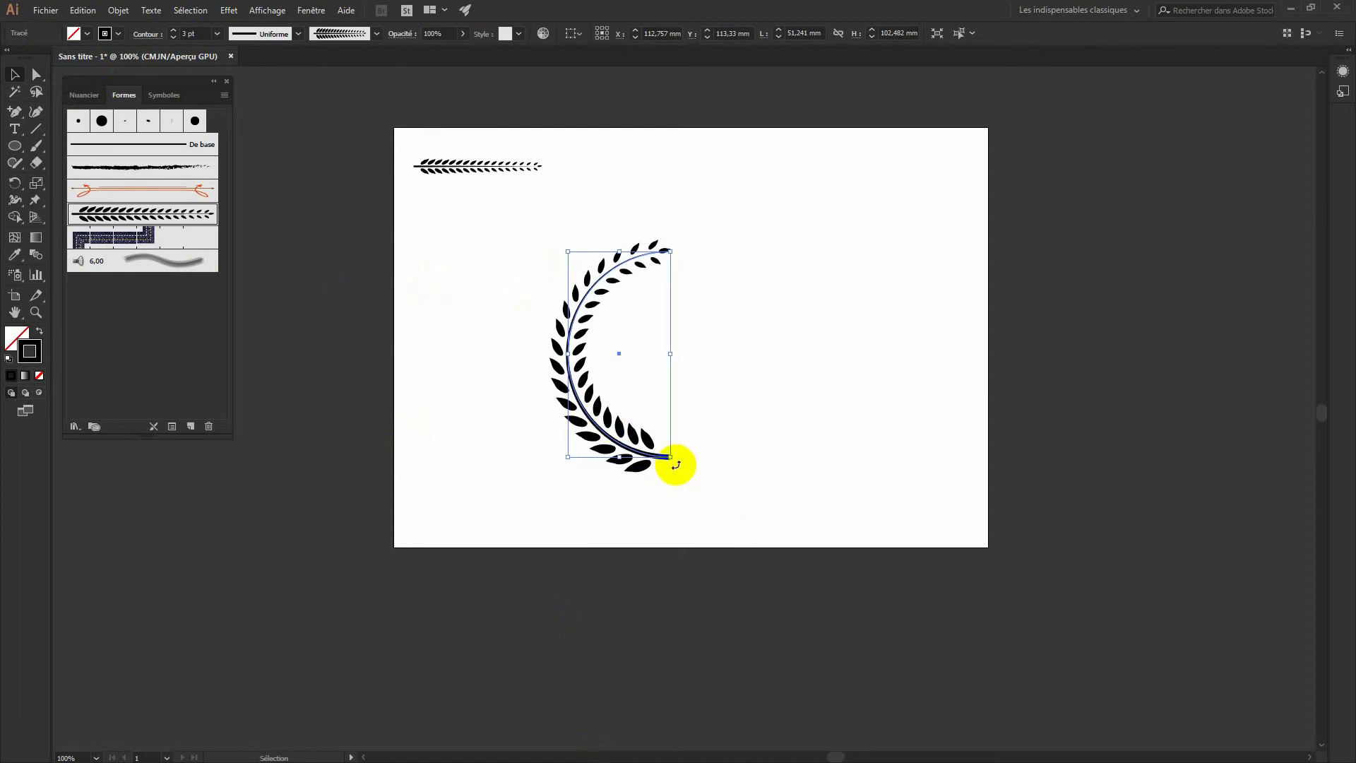
pyautogui.moveTo(674, 464); pyautogui.dragTo(689, 456)
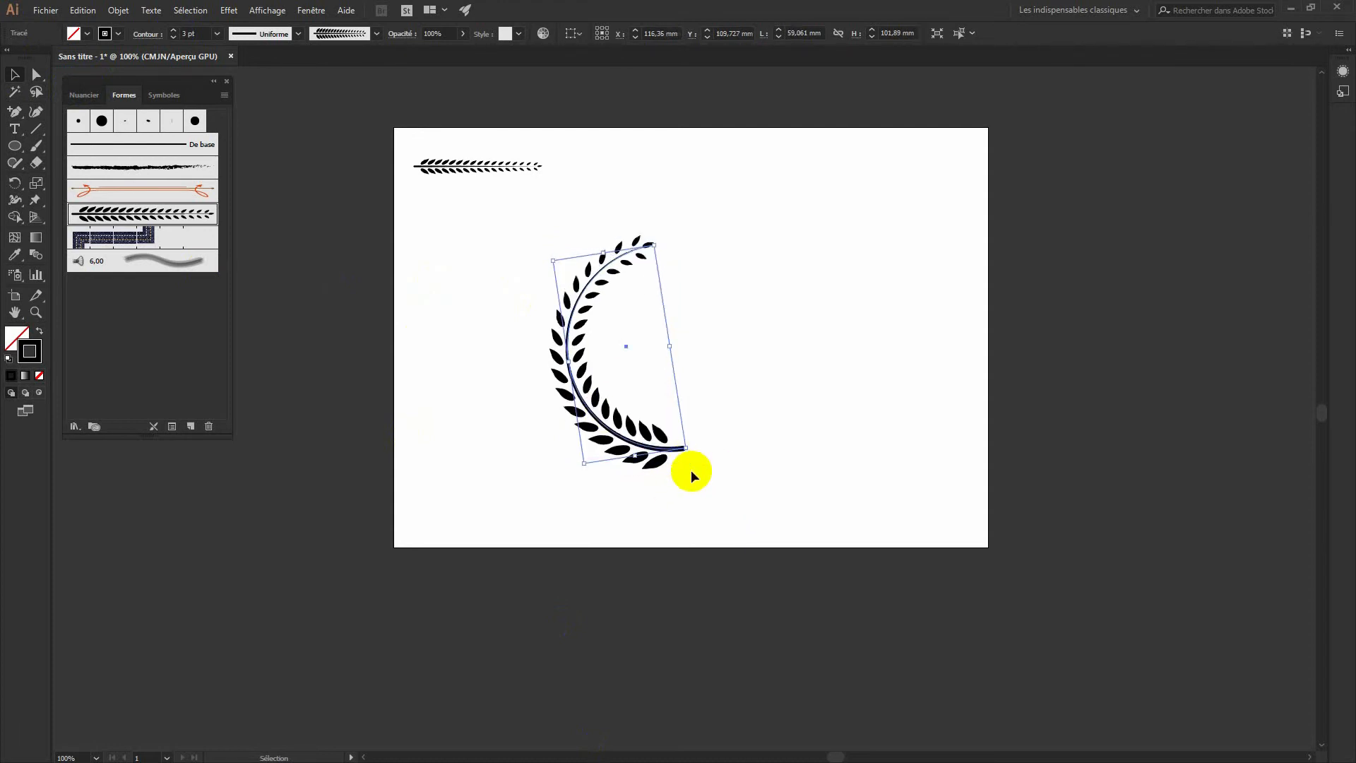
pyautogui.press('a')
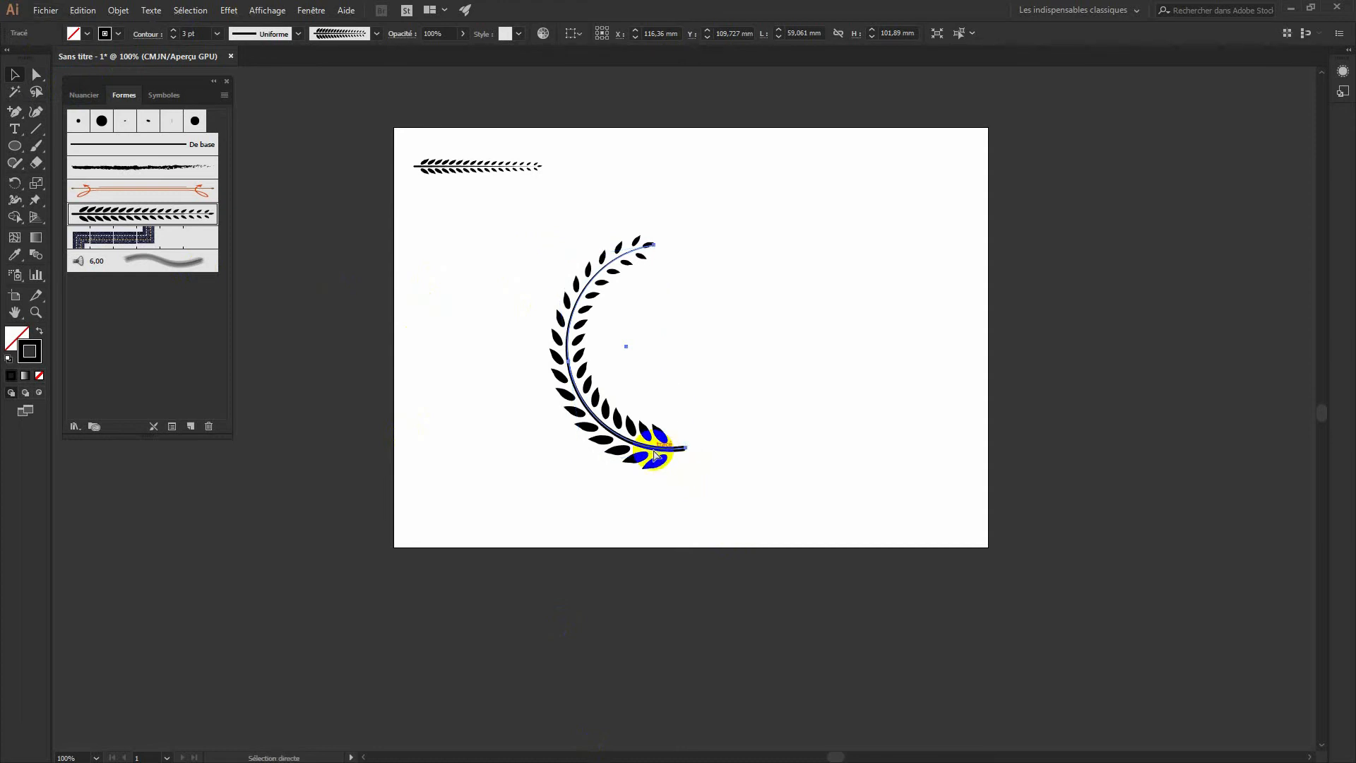
pyautogui.press('v')
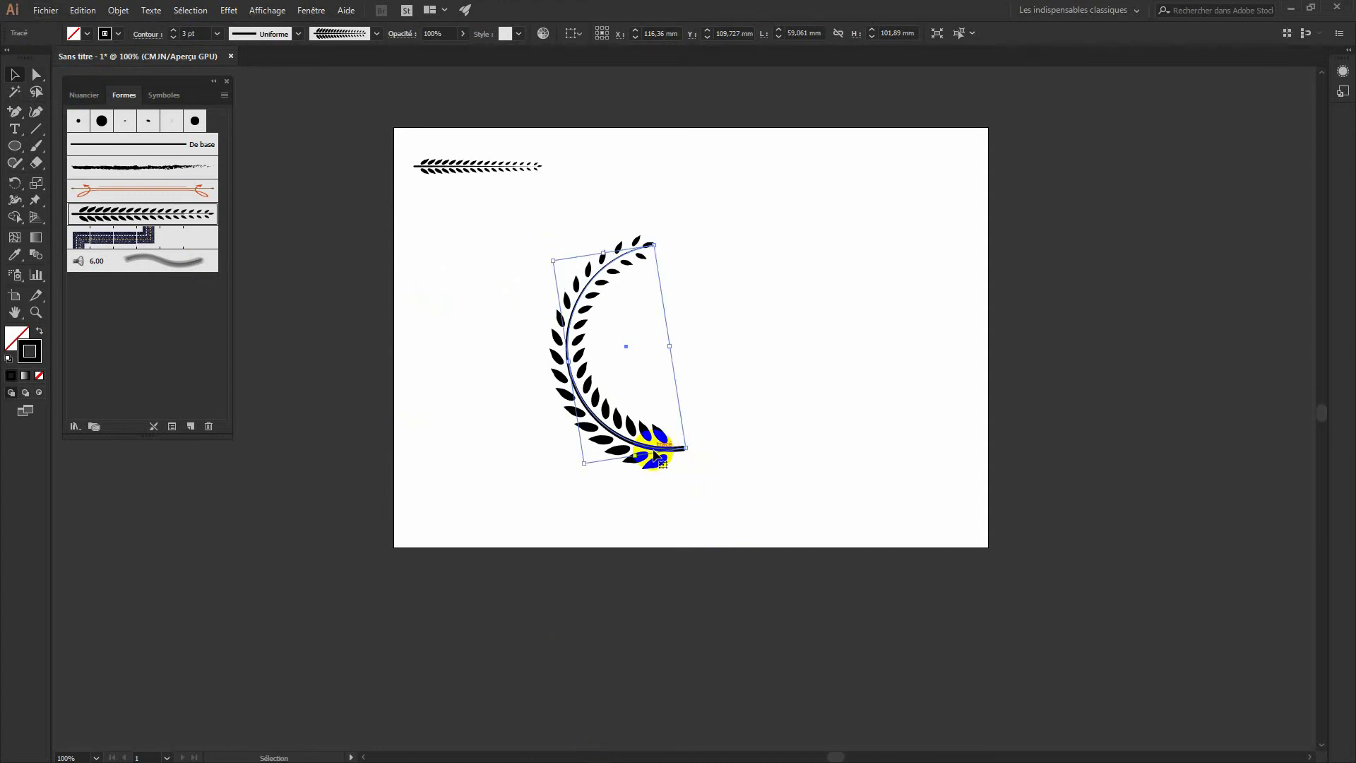
# Reflect the pasted leafy arc across a 90° axis, checking the result in the preview.
pyautogui.rightClick(615, 444)
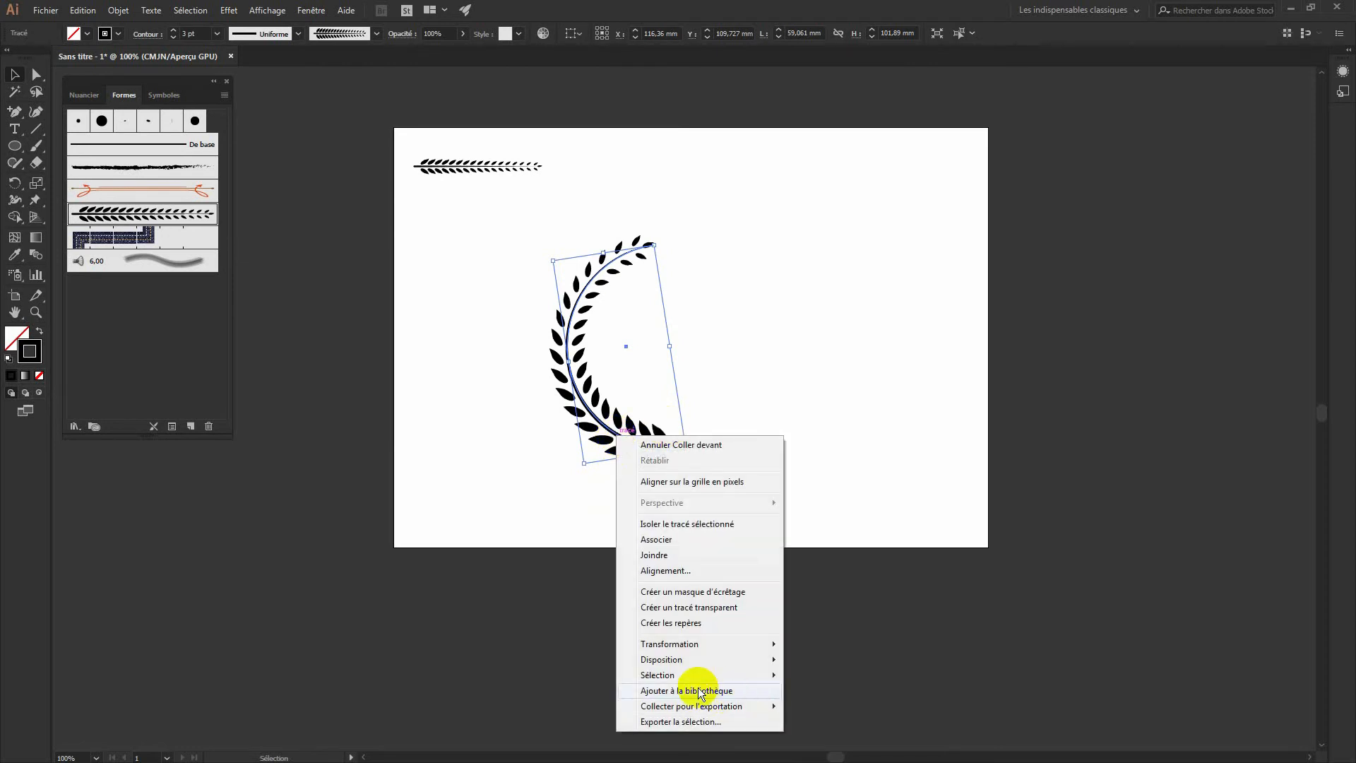
pyautogui.moveTo(709, 650)
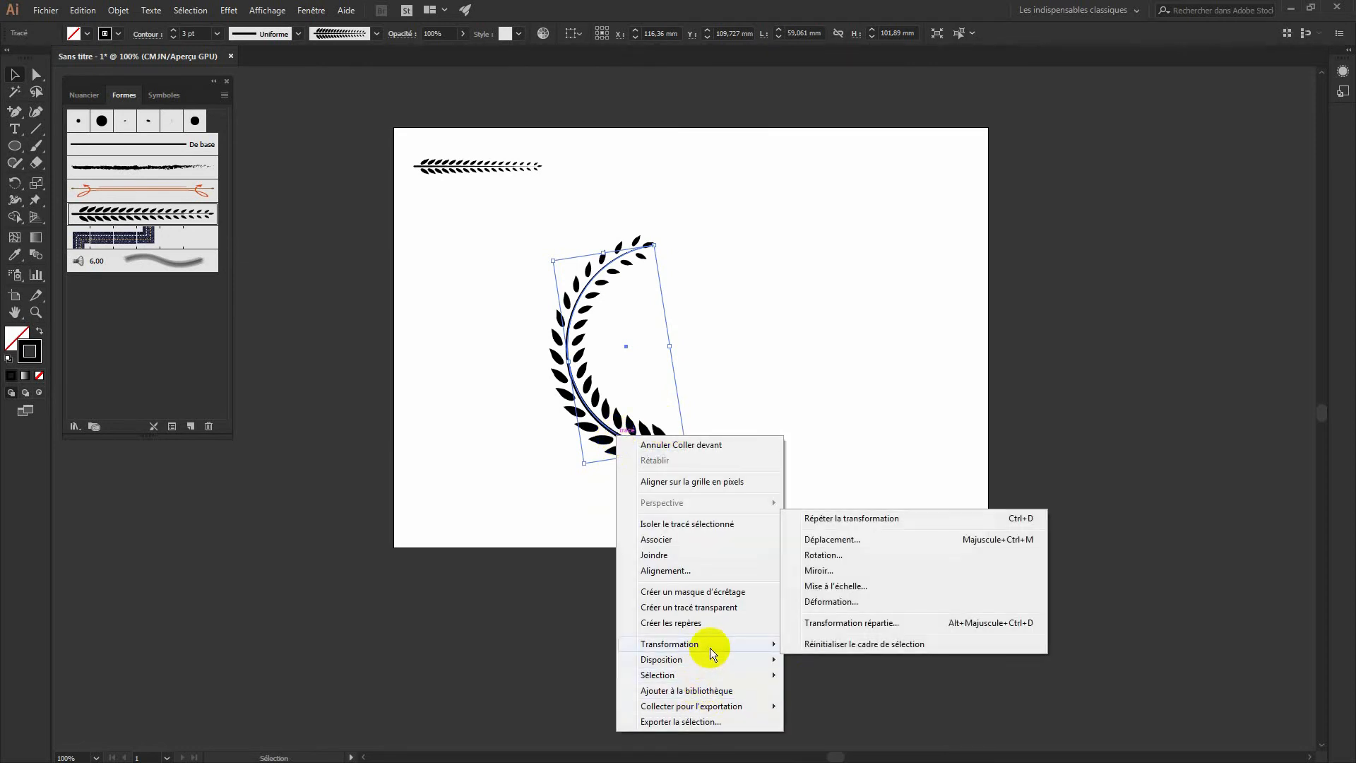
pyautogui.click(843, 571)
pyautogui.click(1067, 287)
pyautogui.moveTo(1051, 167); pyautogui.dragTo(1026, 185)
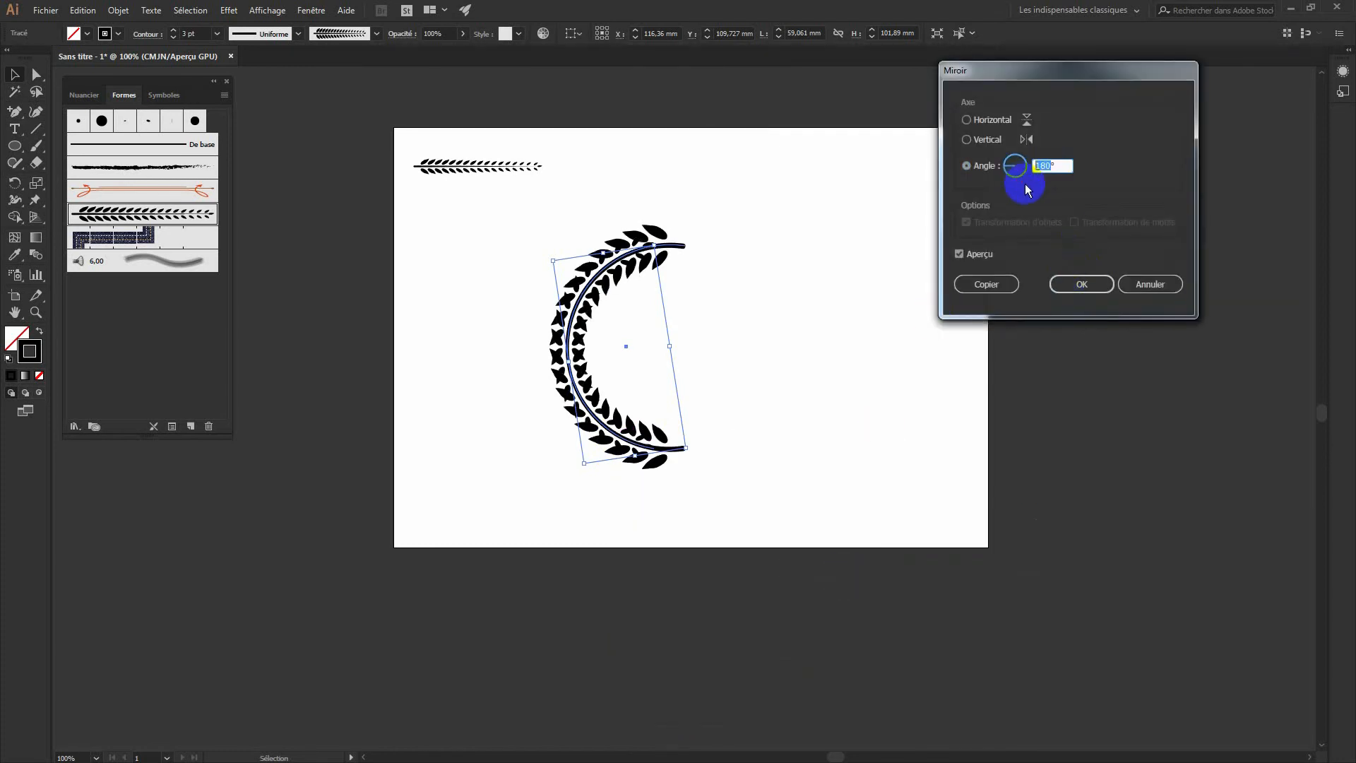
pyautogui.write('90')
pyautogui.press('Tab')
pyautogui.click(977, 253)
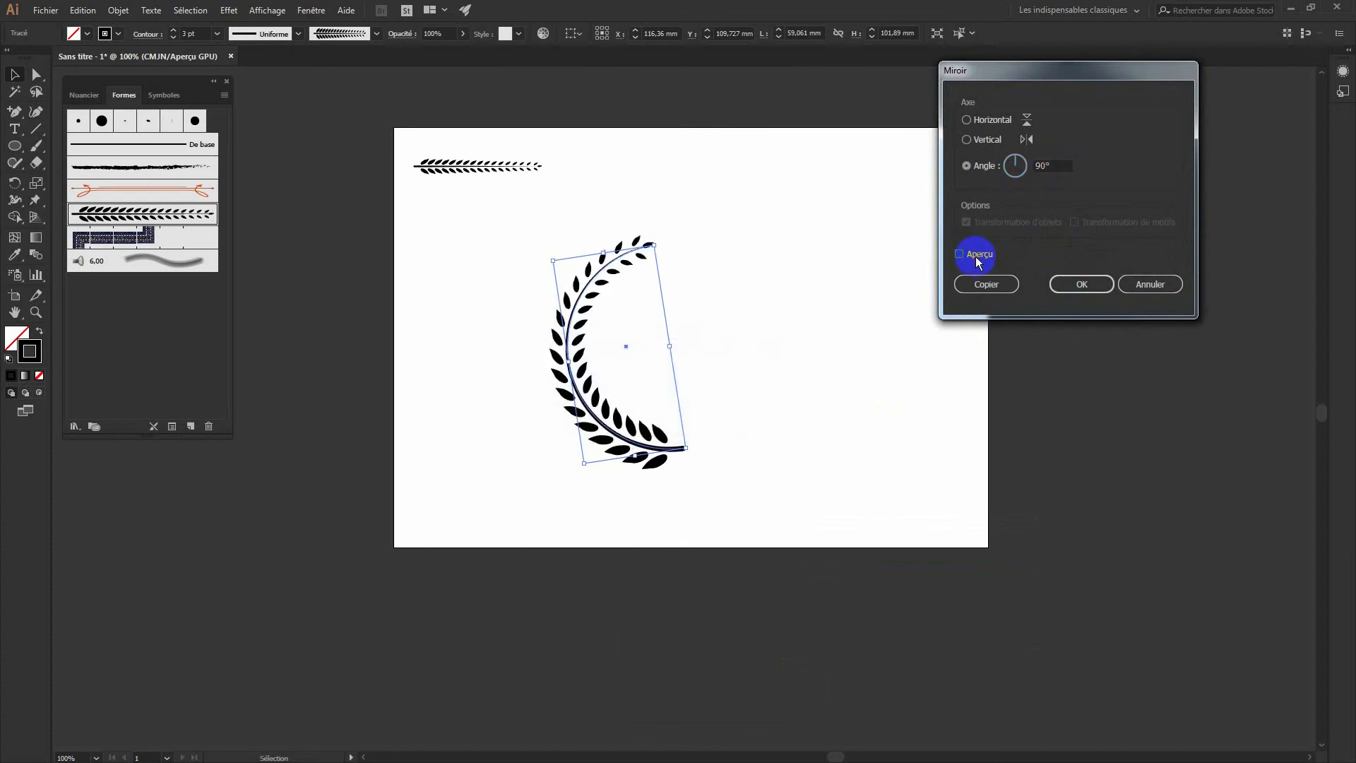
pyautogui.click(976, 256)
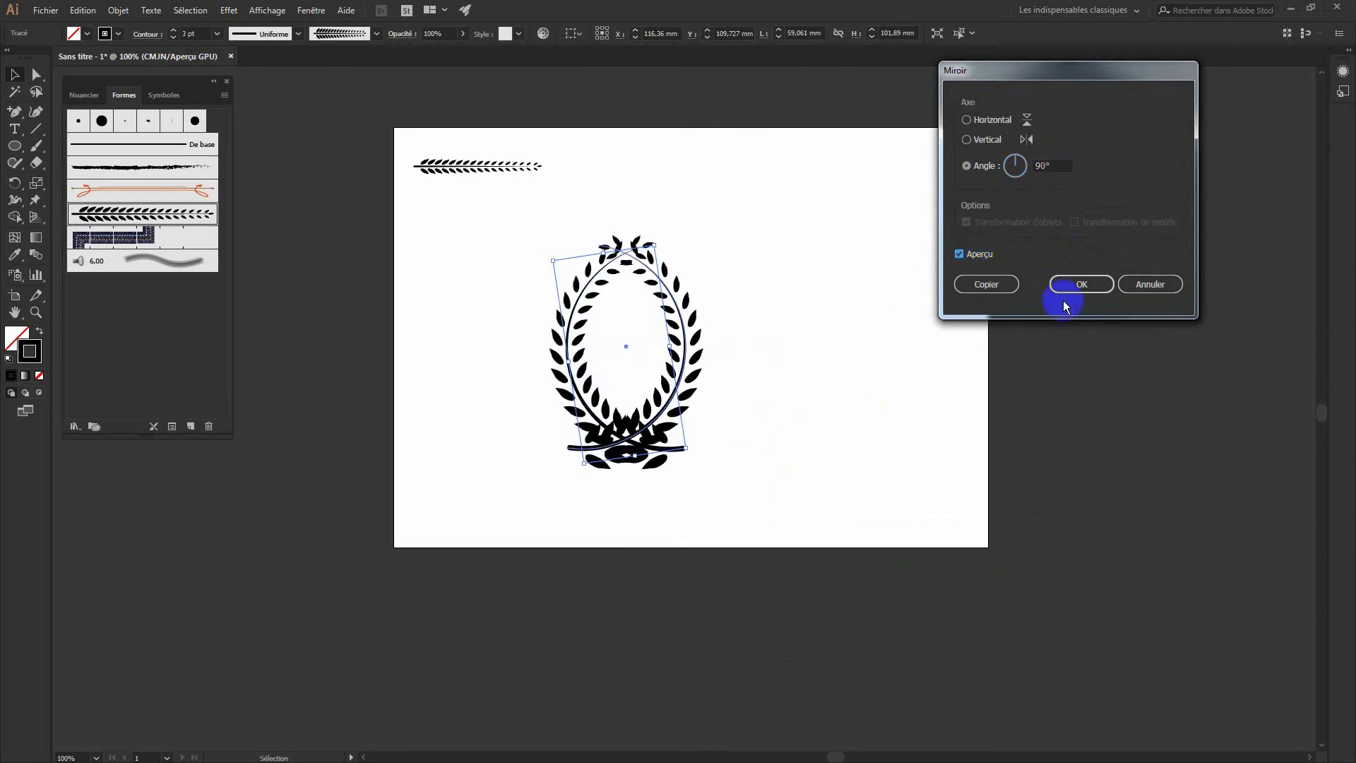
pyautogui.click(1082, 284)
# Move the mirrored arc horizontally to the right until the two stems just meet at the base of the wreath.
pyautogui.moveTo(669, 408); pyautogui.dragTo(771, 404)
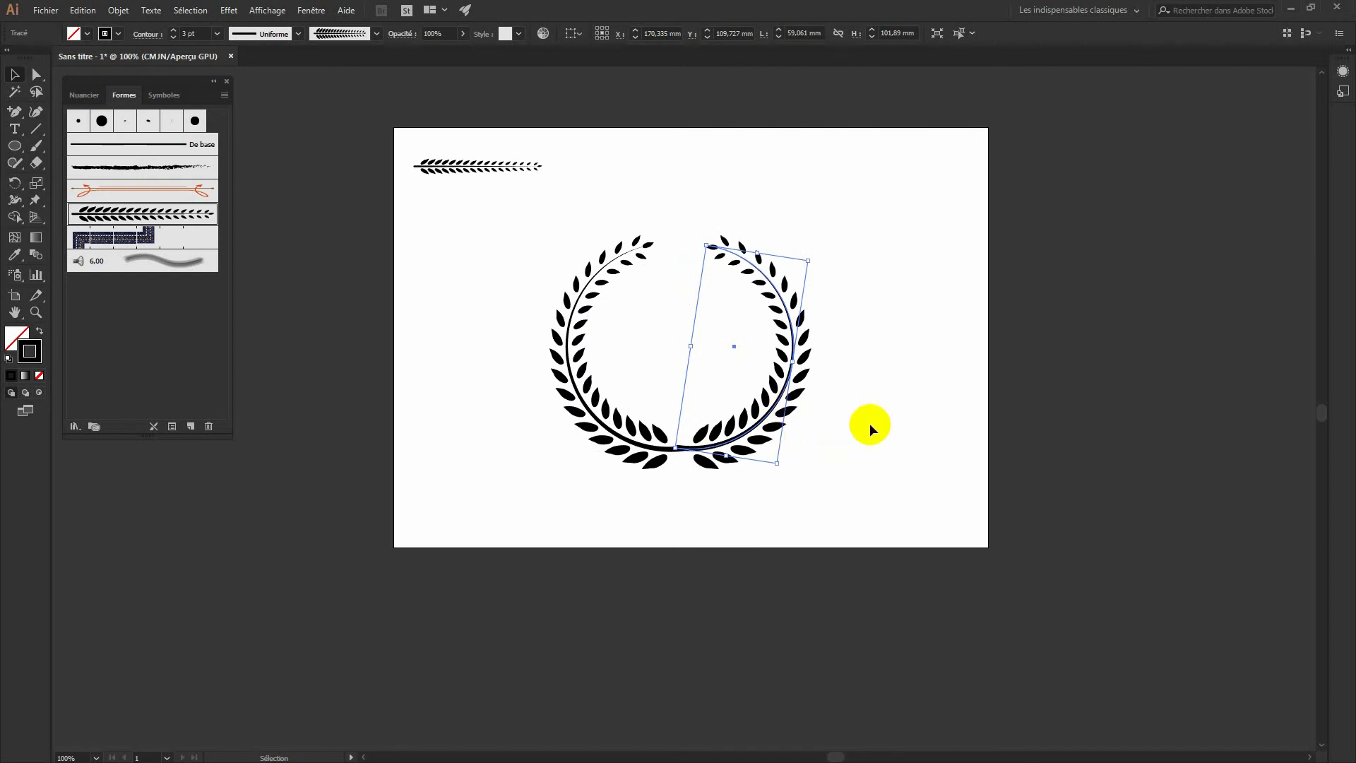
pyautogui.click(947, 573)
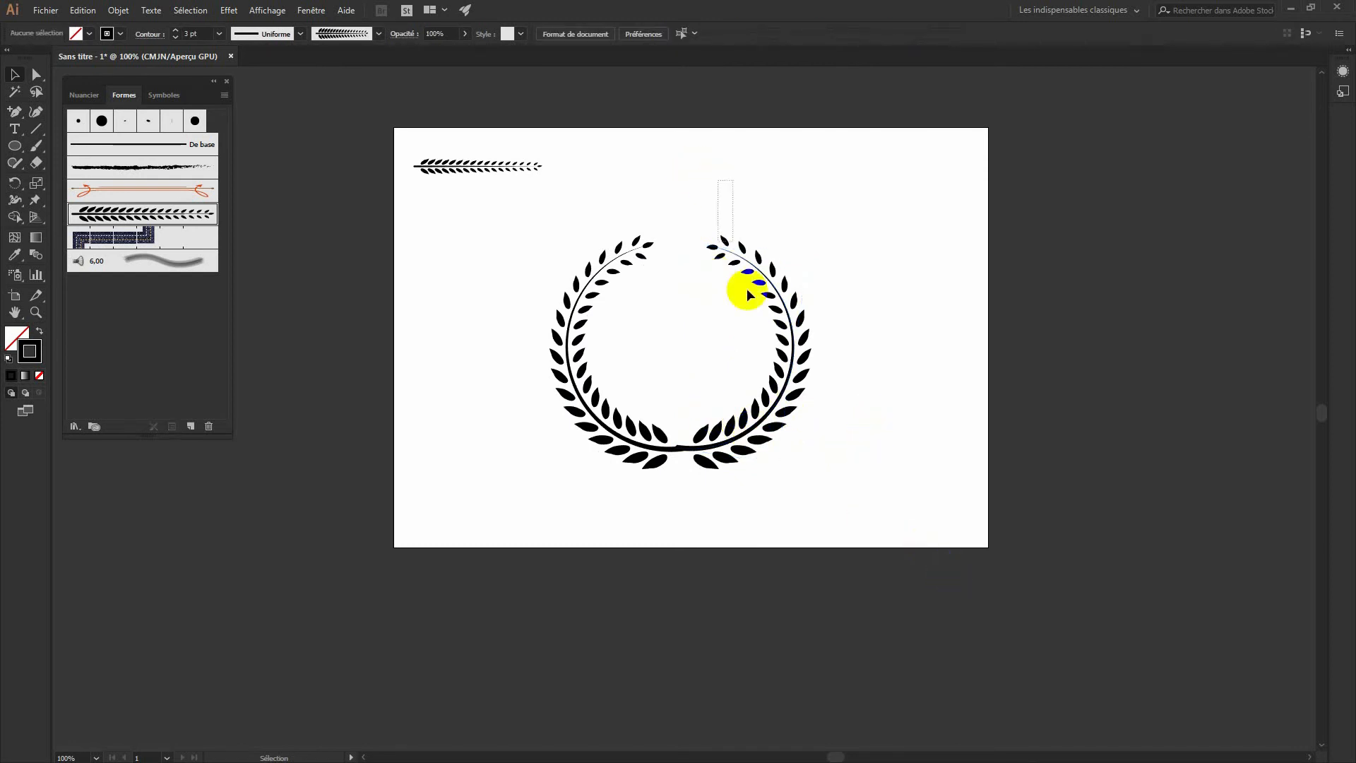
pyautogui.click(747, 296)
pyautogui.moveTo(781, 397); pyautogui.dragTo(801, 406)
pyautogui.click(968, 592)
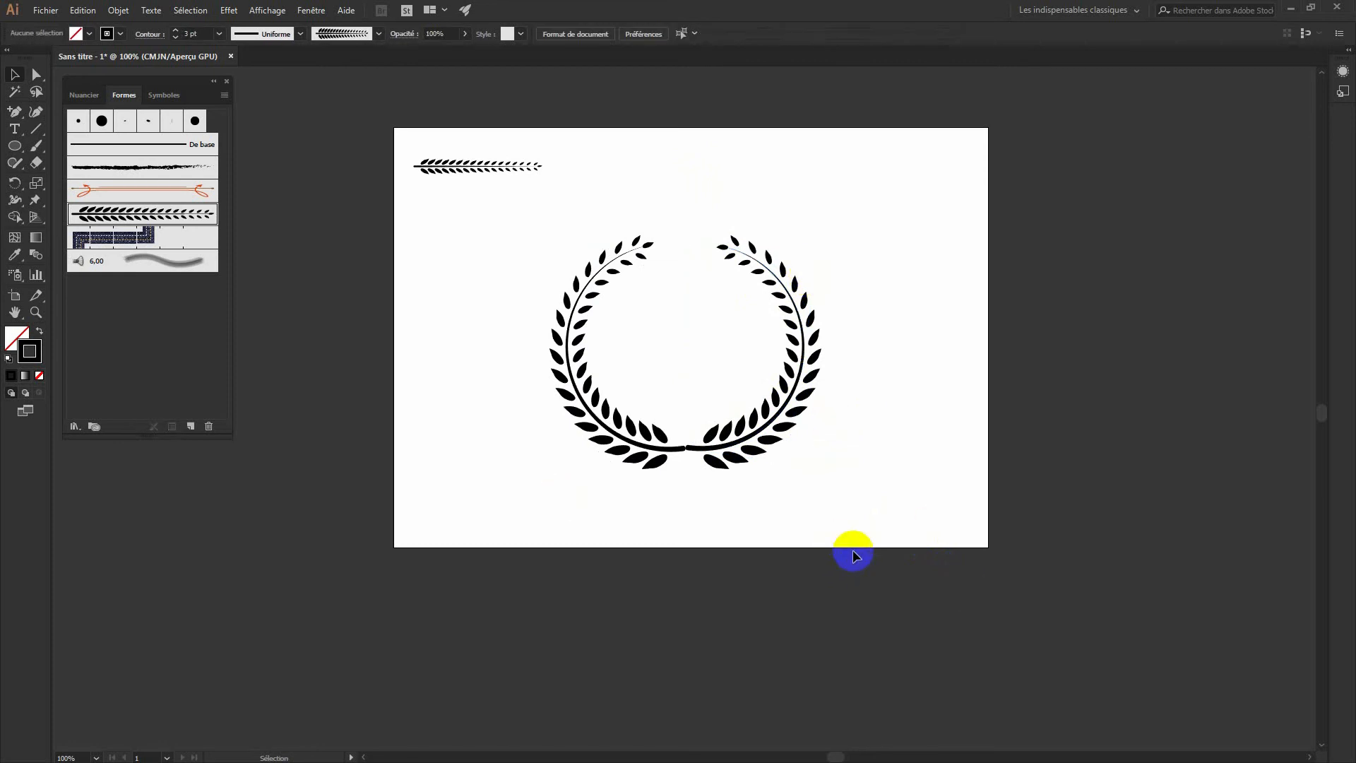
# Paint three freehand test strokes with the leafy branch brush in the empty area left of the wreath.
pyautogui.click(38, 146)
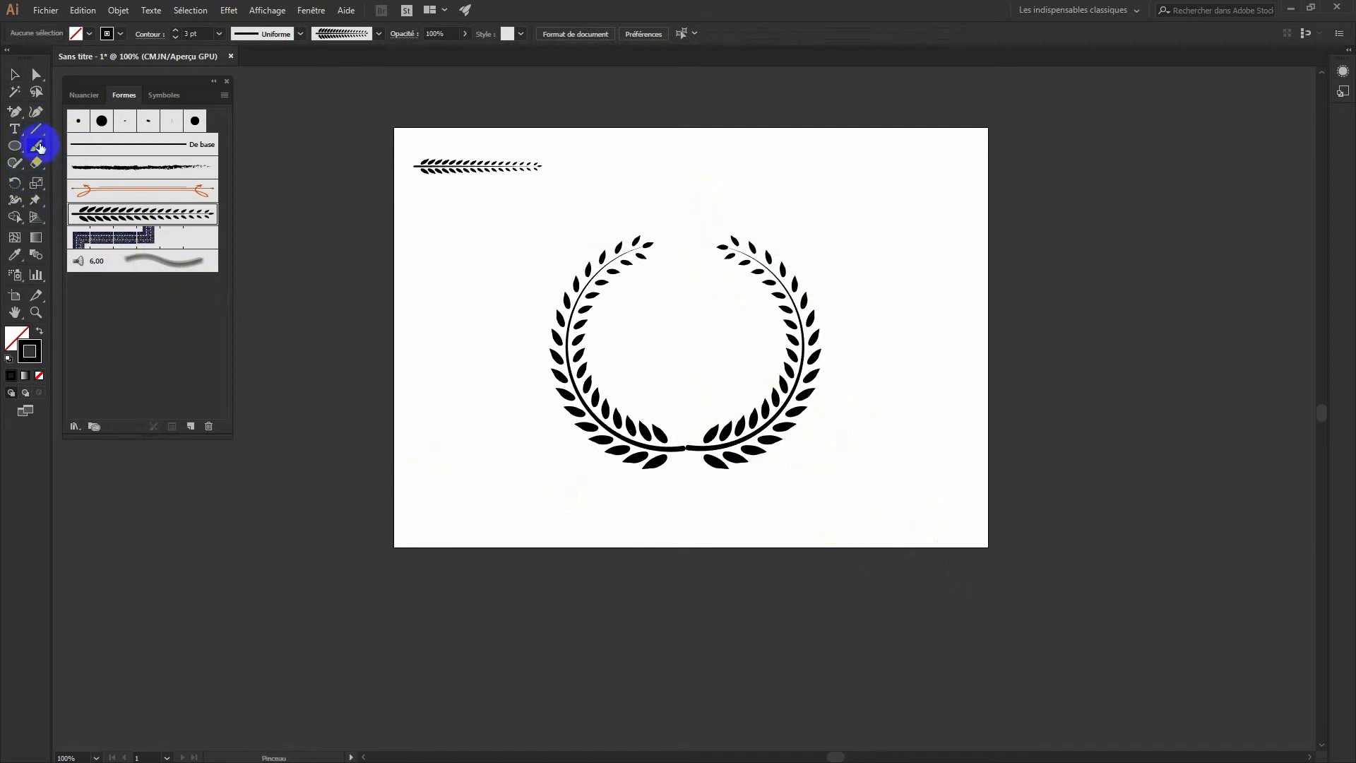
pyautogui.moveTo(443, 339); pyautogui.dragTo(625, 157)
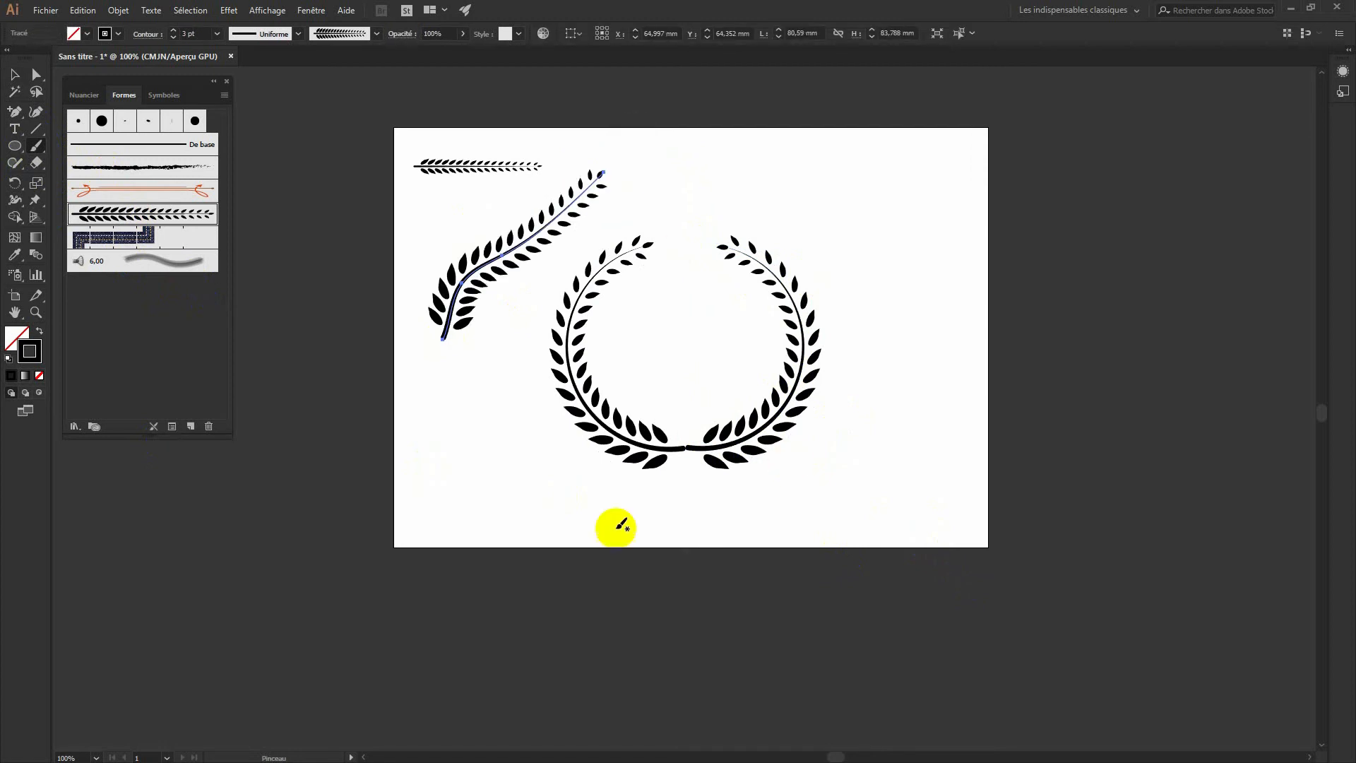
pyautogui.moveTo(450, 357)
pyautogui.mouseDown()
pyautogui.moveTo(476, 341)
pyautogui.moveTo(515, 393)
pyautogui.mouseUp()
pyautogui.moveTo(457, 430)
pyautogui.mouseDown()
pyautogui.moveTo(507, 456)
pyautogui.moveTo(495, 555)
pyautogui.mouseUp()
# Select the freehand test strokes beside the wreath and delete them.
pyautogui.click(14, 74)
pyautogui.moveTo(393, 218)
pyautogui.mouseDown()
pyautogui.moveTo(476, 596)
pyautogui.moveTo(515, 536)
pyautogui.mouseUp()
pyautogui.press('Delete')
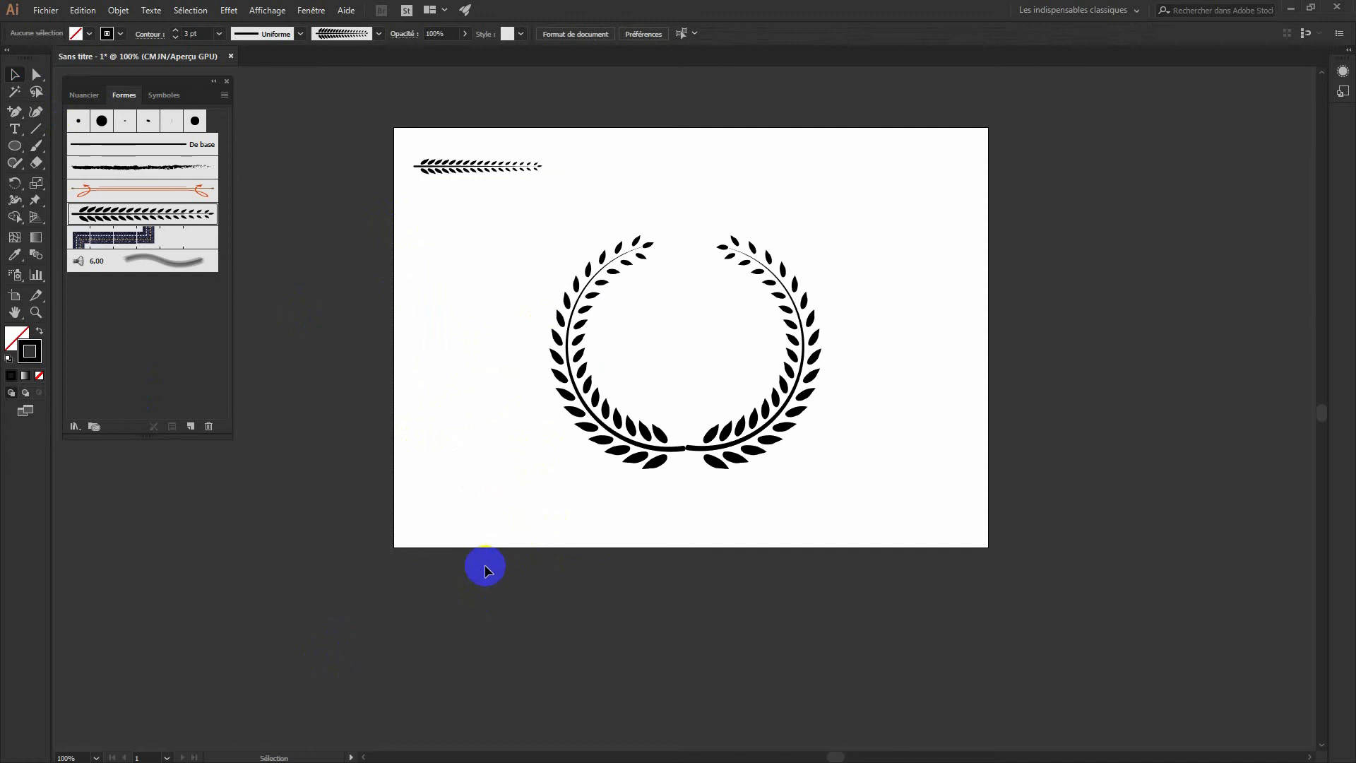
# Delete the bristle brushes, the blue pattern brush, the orange ribbon brush and the charcoal-like brush from the document's brushes.
pyautogui.click(75, 426)
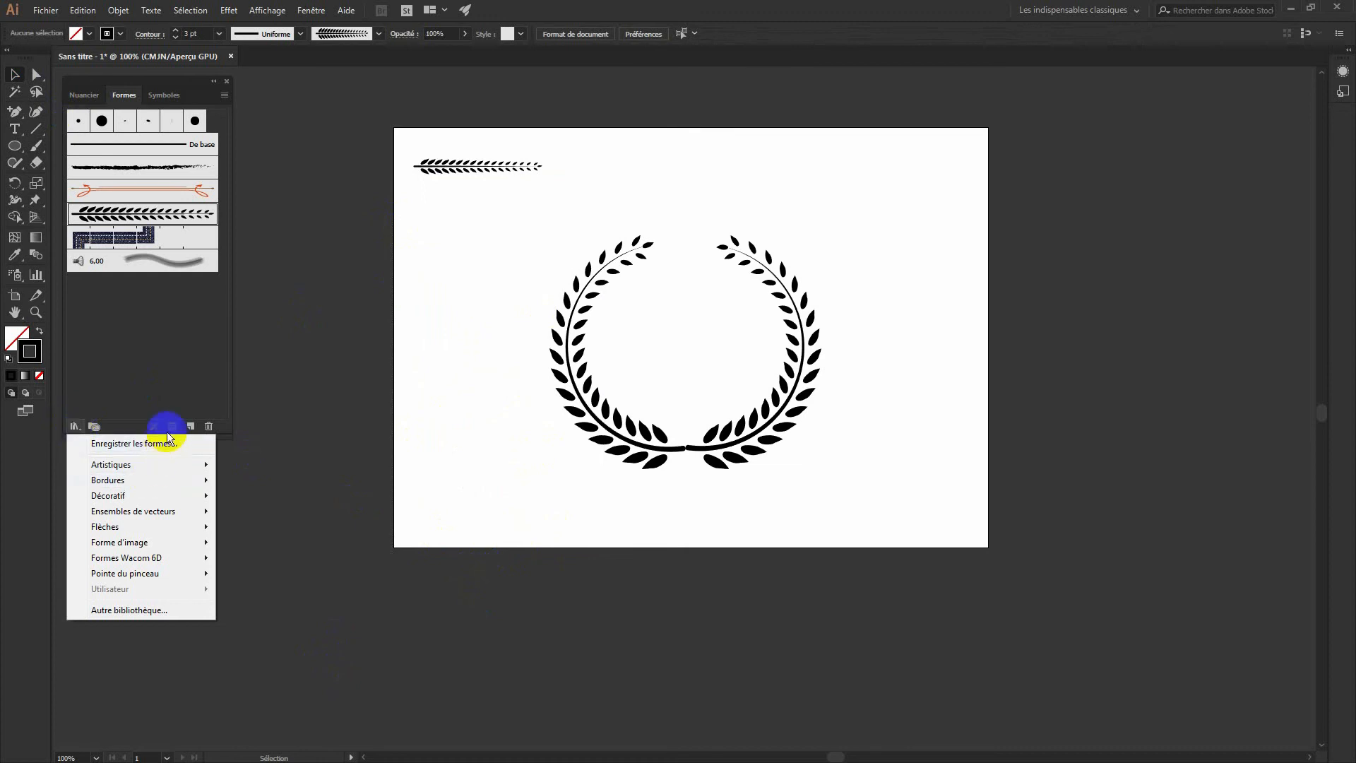
pyautogui.click(159, 291)
pyautogui.click(161, 262)
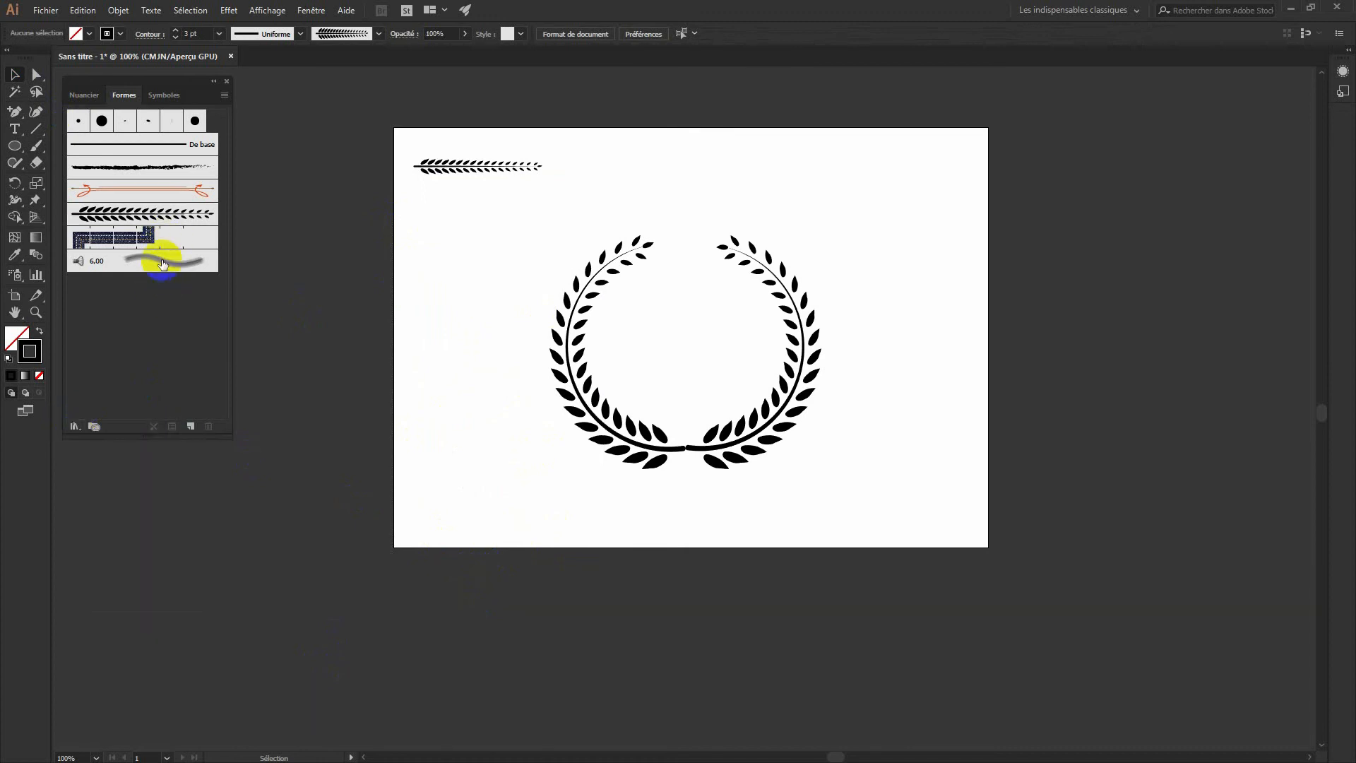
pyautogui.moveTo(157, 257); pyautogui.dragTo(192, 428)
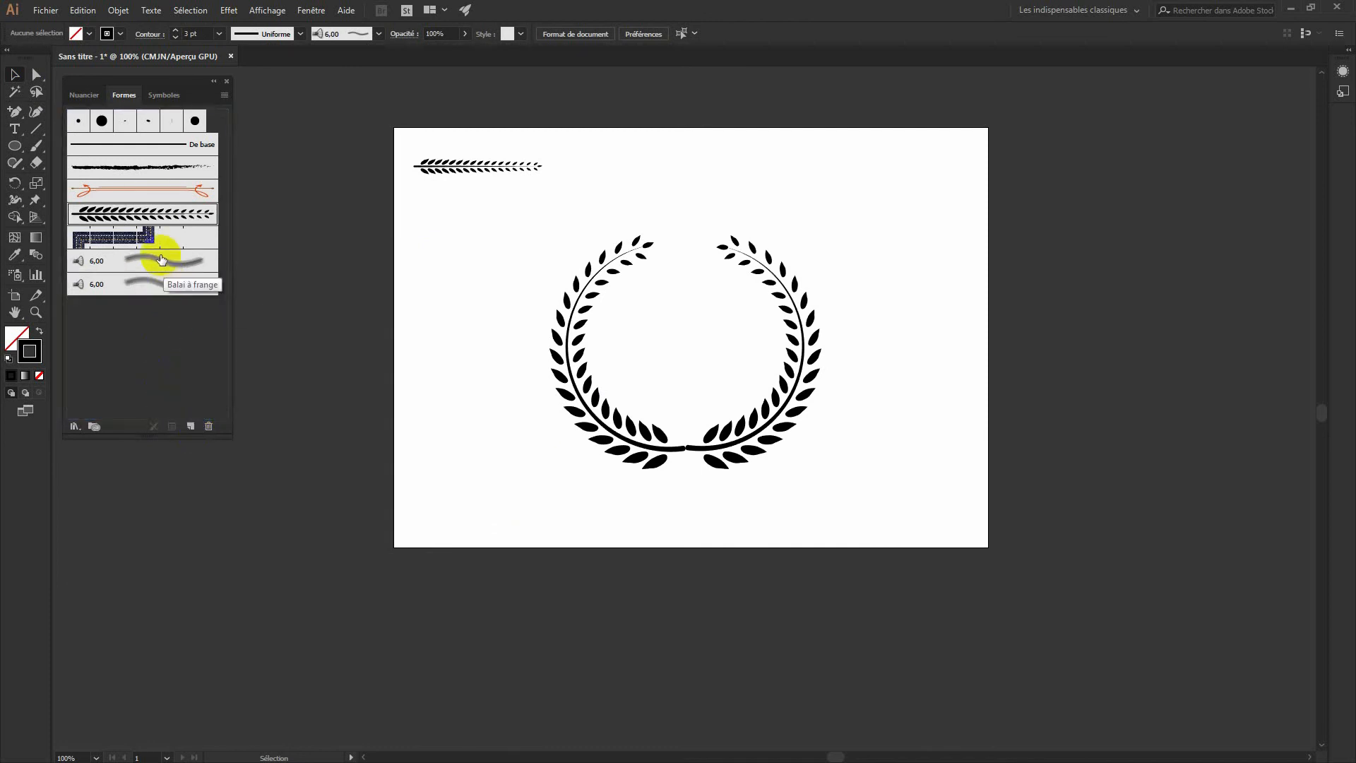
pyautogui.moveTo(157, 284); pyautogui.dragTo(207, 428)
pyautogui.moveTo(195, 326)
pyautogui.mouseDown()
pyautogui.moveTo(212, 358)
pyautogui.moveTo(208, 426)
pyautogui.mouseUp()
pyautogui.click(185, 236)
pyautogui.moveTo(185, 236); pyautogui.dragTo(207, 427)
pyautogui.moveTo(179, 192)
pyautogui.mouseDown()
pyautogui.moveTo(199, 436)
pyautogui.moveTo(207, 427)
pyautogui.mouseUp()
pyautogui.click(176, 167)
pyautogui.moveTo(175, 166)
pyautogui.mouseDown()
pyautogui.moveTo(214, 400)
pyautogui.moveTo(204, 427)
pyautogui.mouseUp()
pyautogui.click(190, 145)
pyautogui.moveTo(190, 145); pyautogui.dragTo(223, 417)
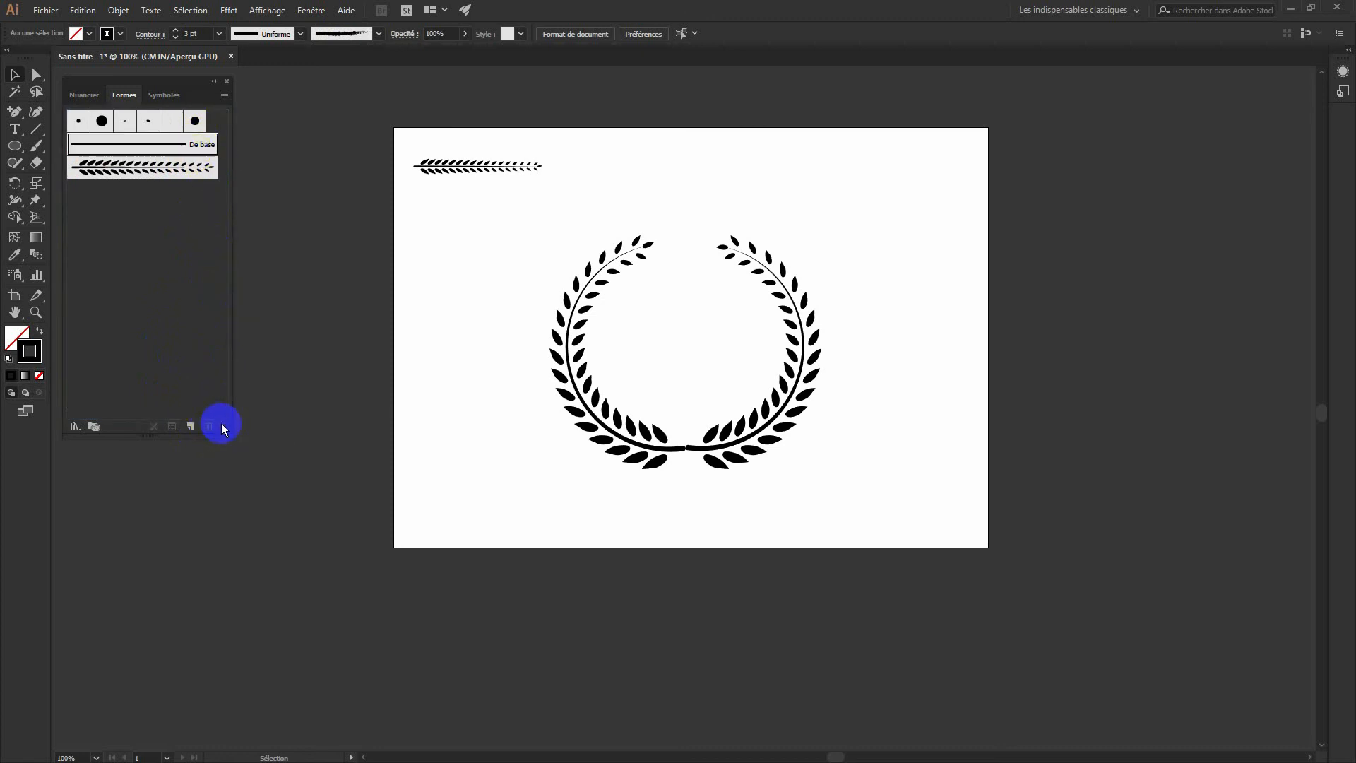
# Start saving the remaining brushes as a brush library.
pyautogui.click(75, 426)
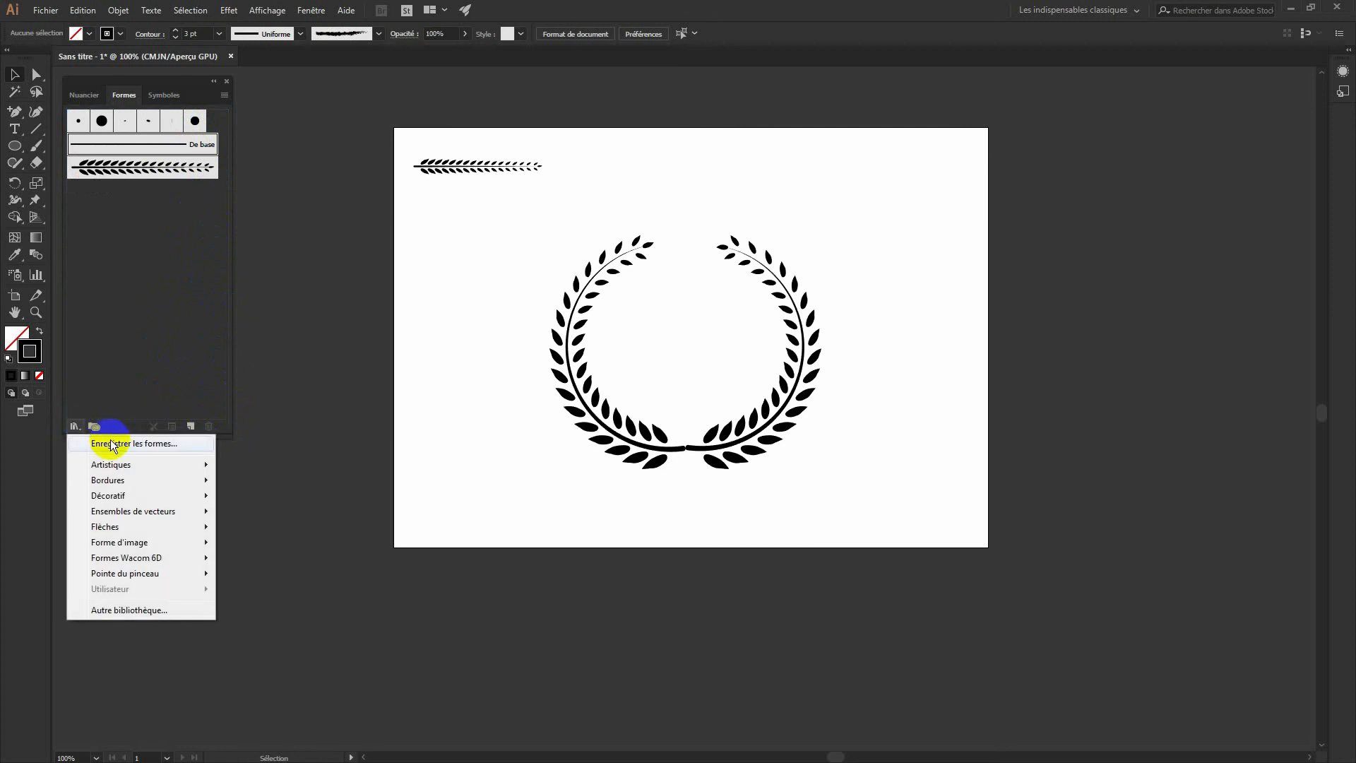